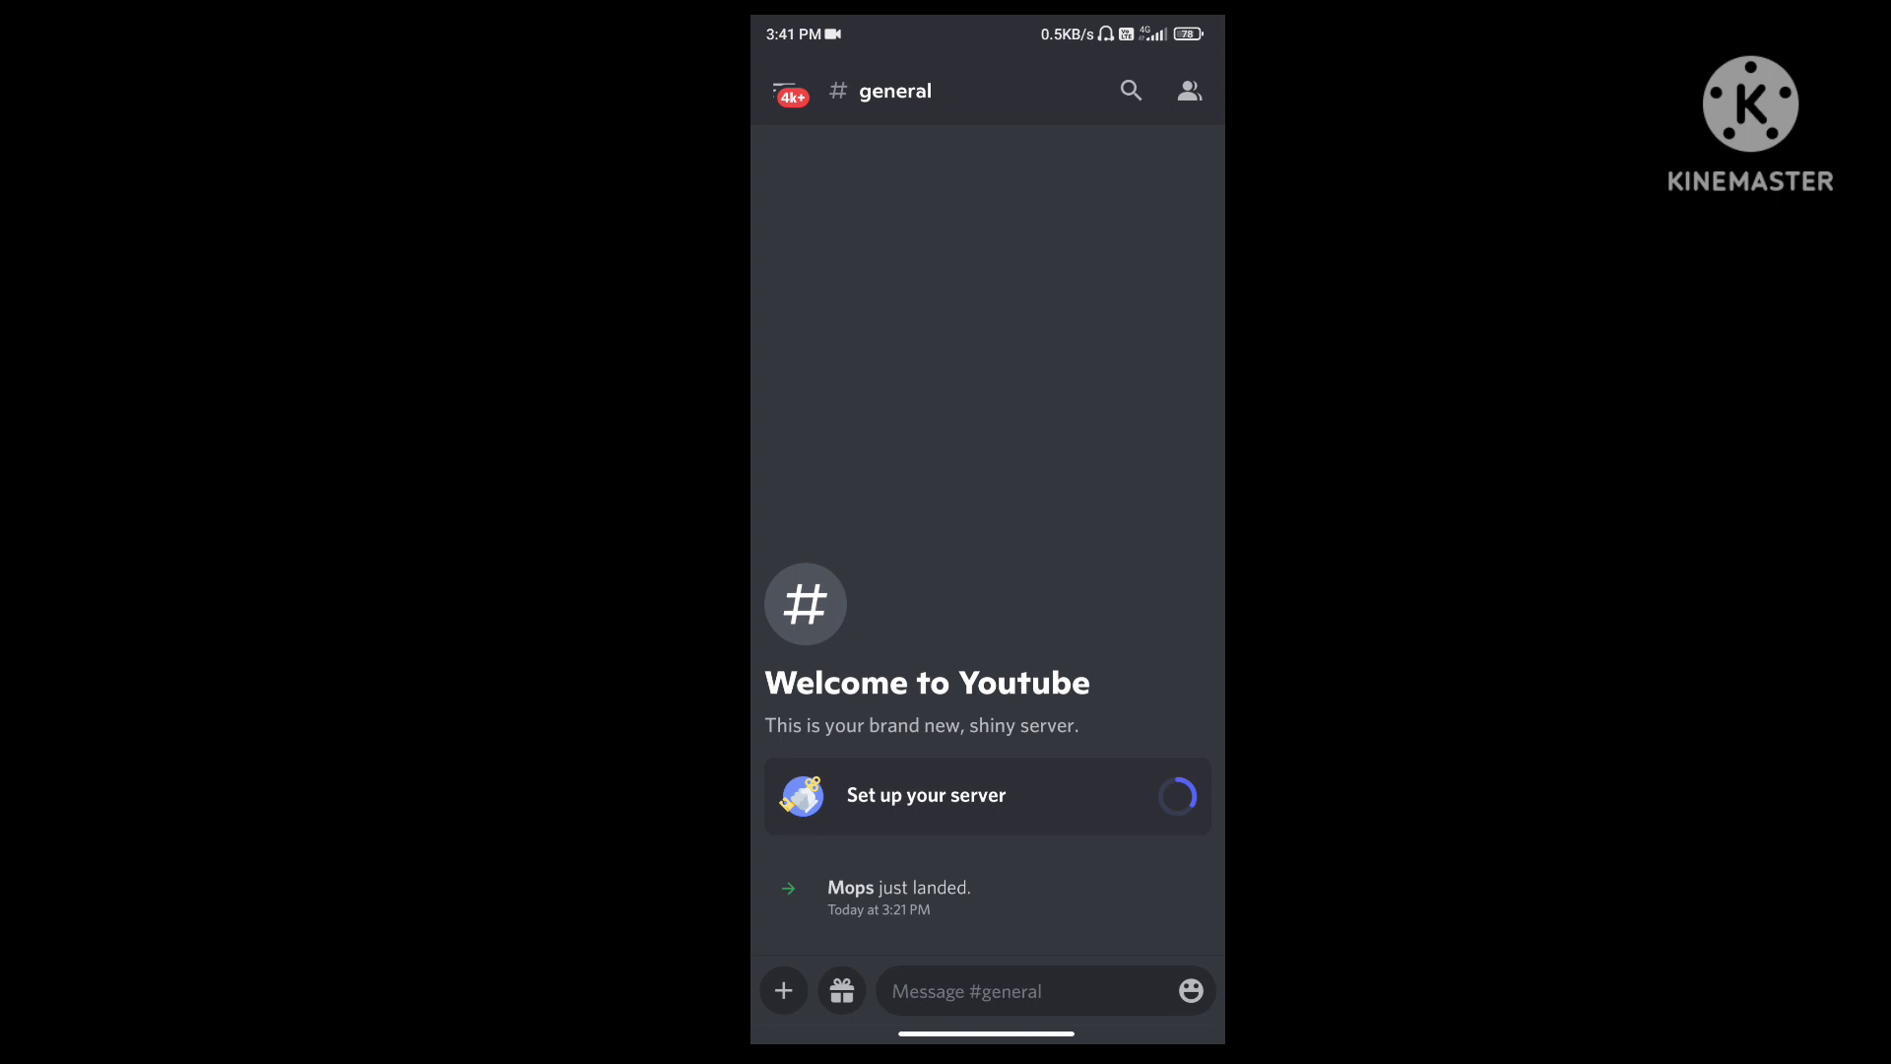
Step: Send !help in #general and scroll through Mops' list of command categories
left_click(981, 990)
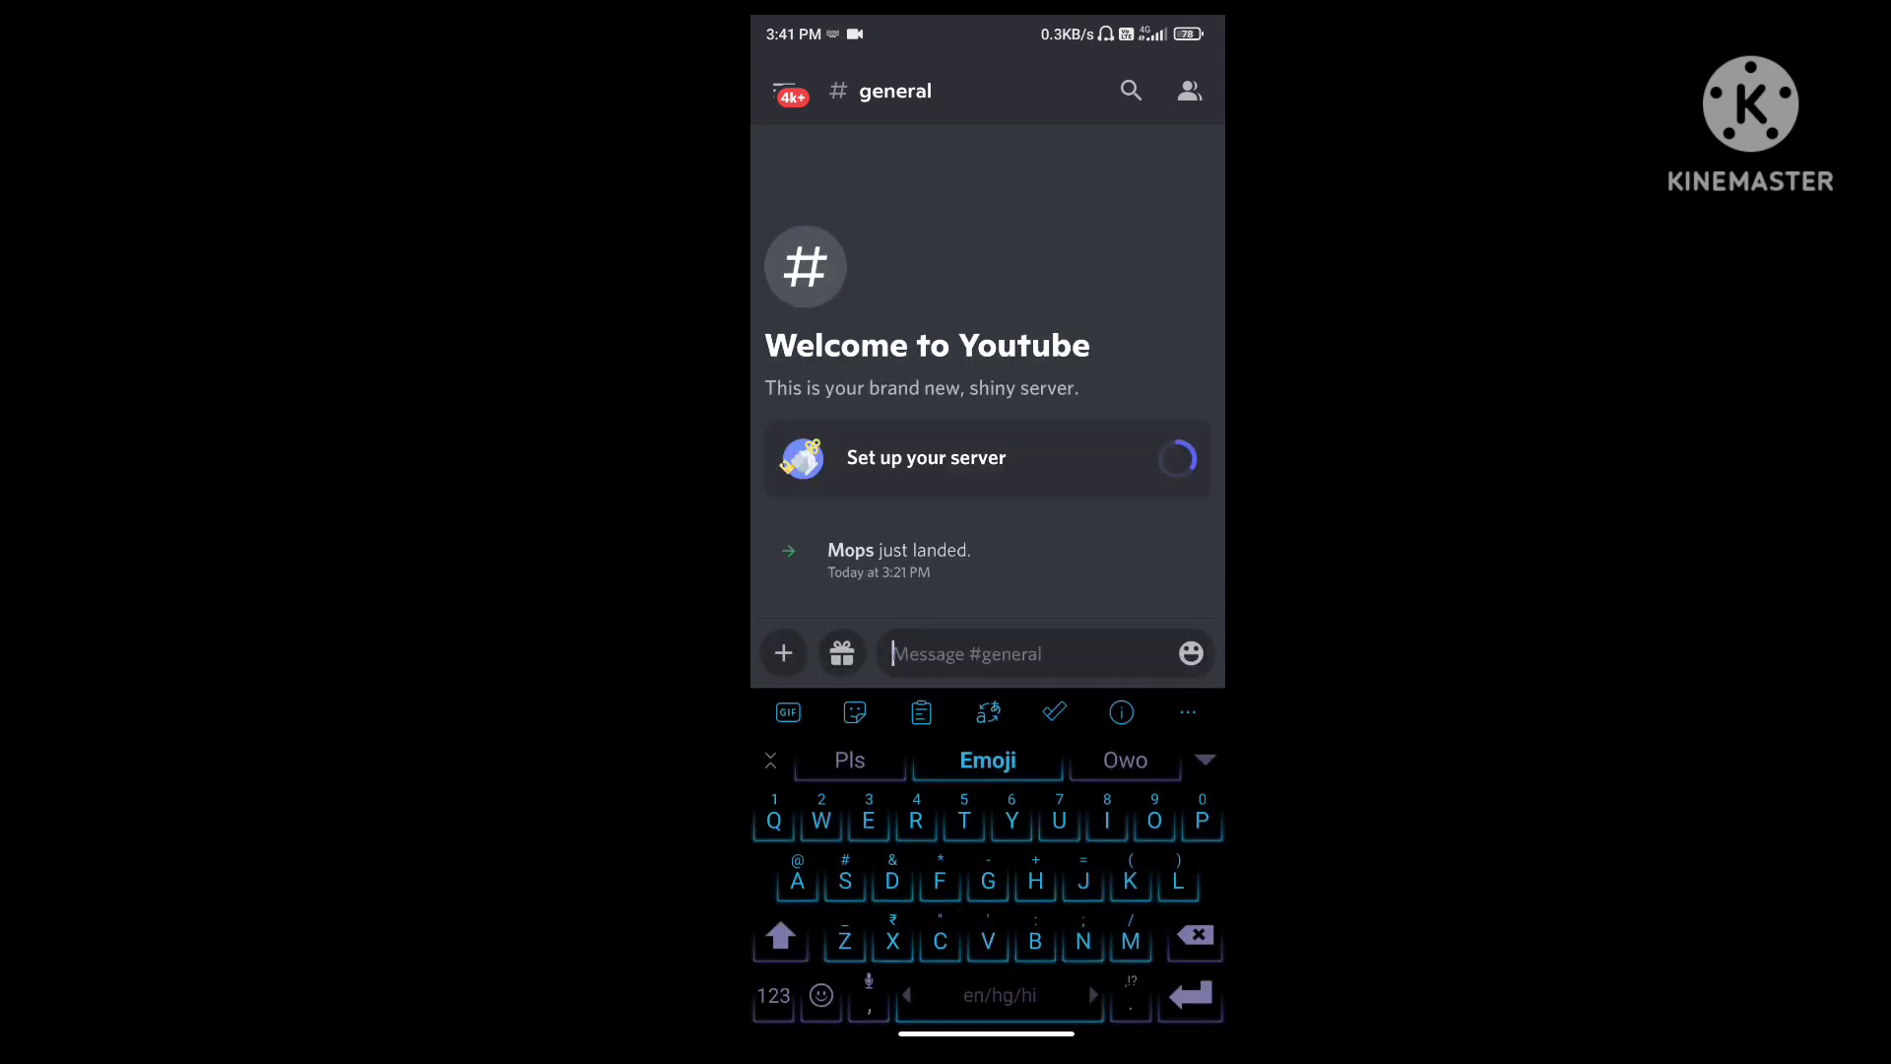
type("!")
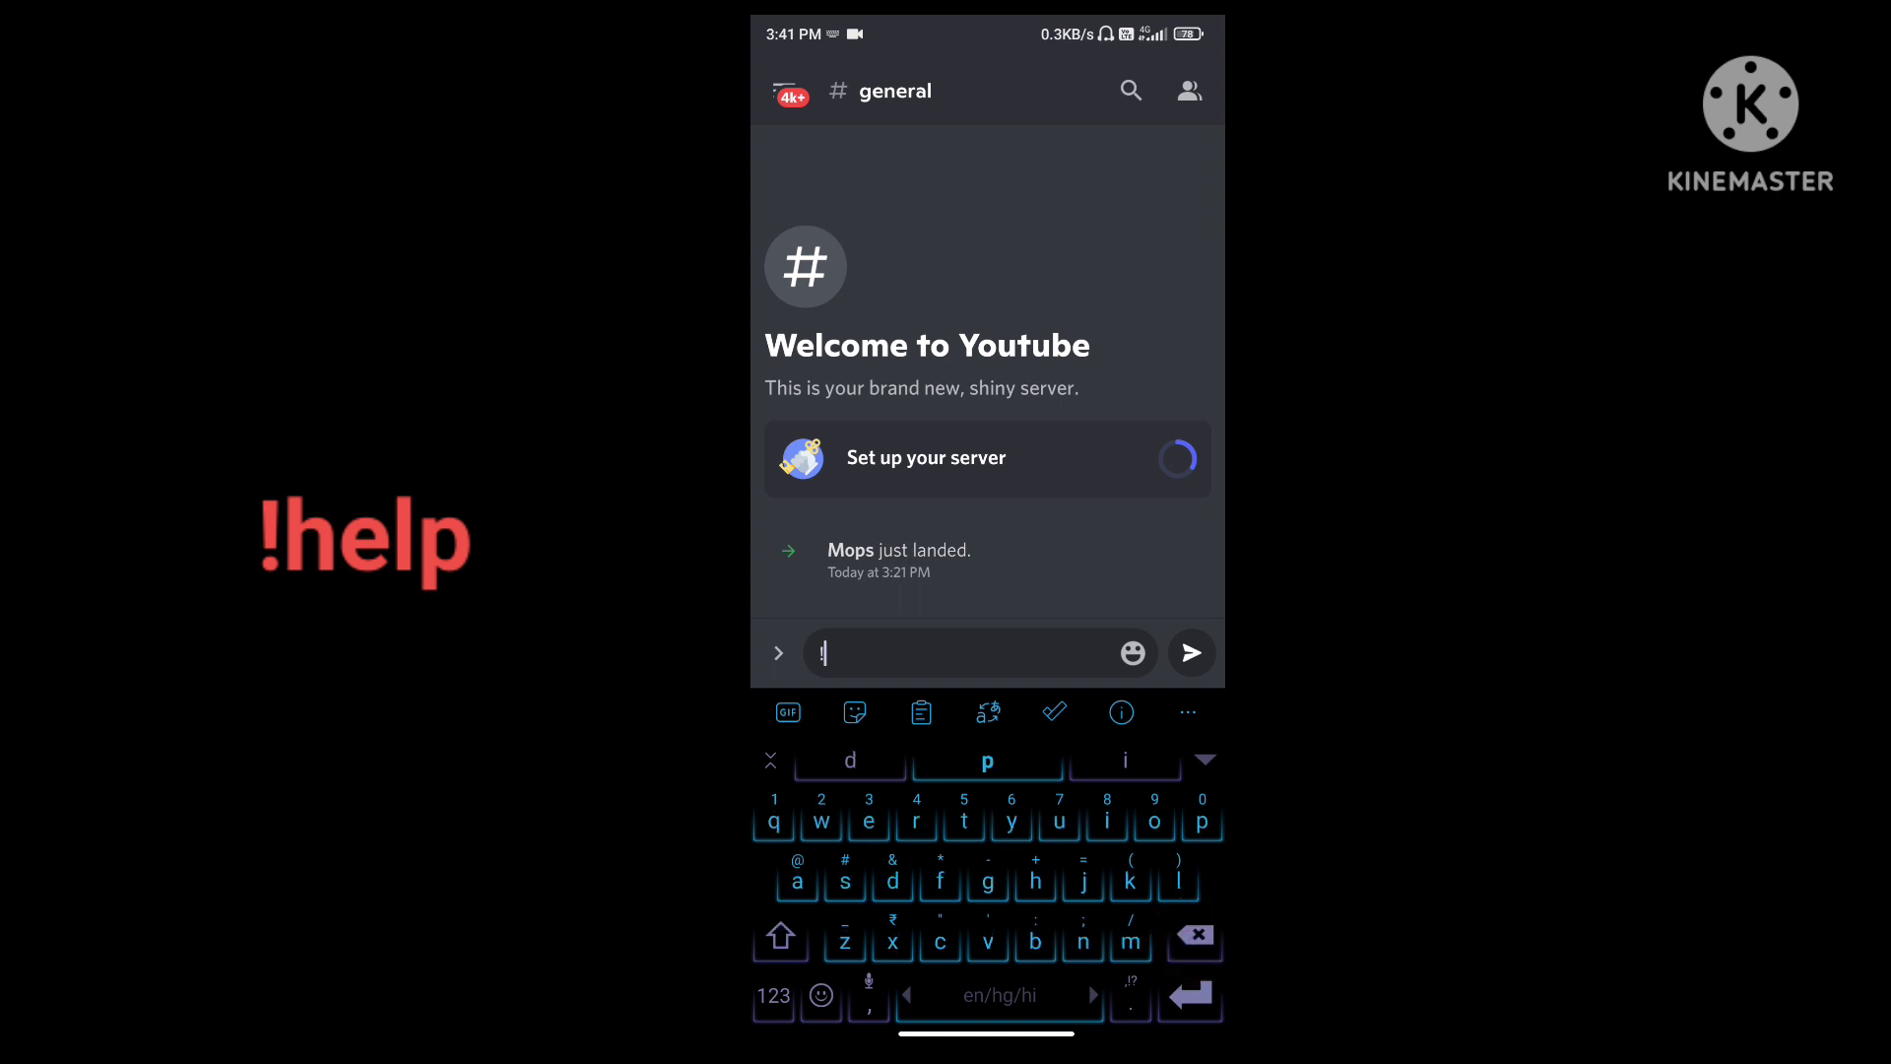
type("help")
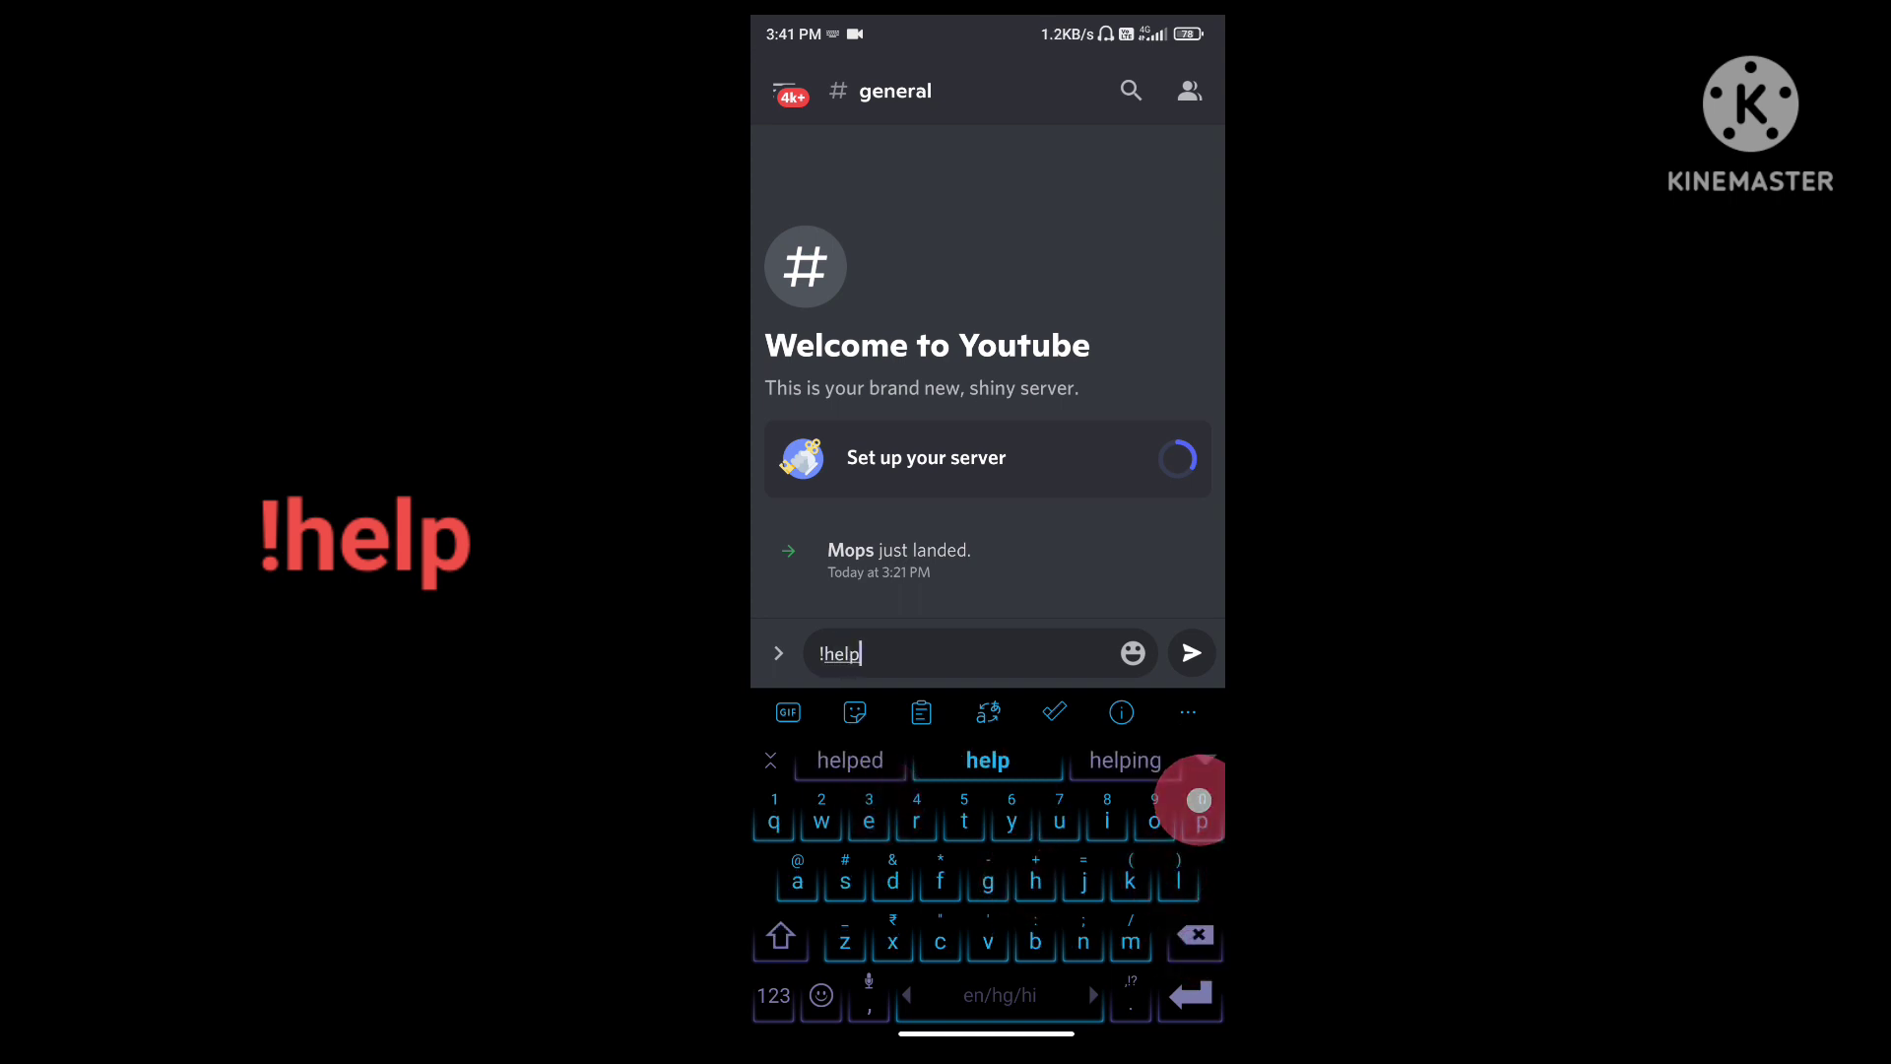
left_click(1191, 653)
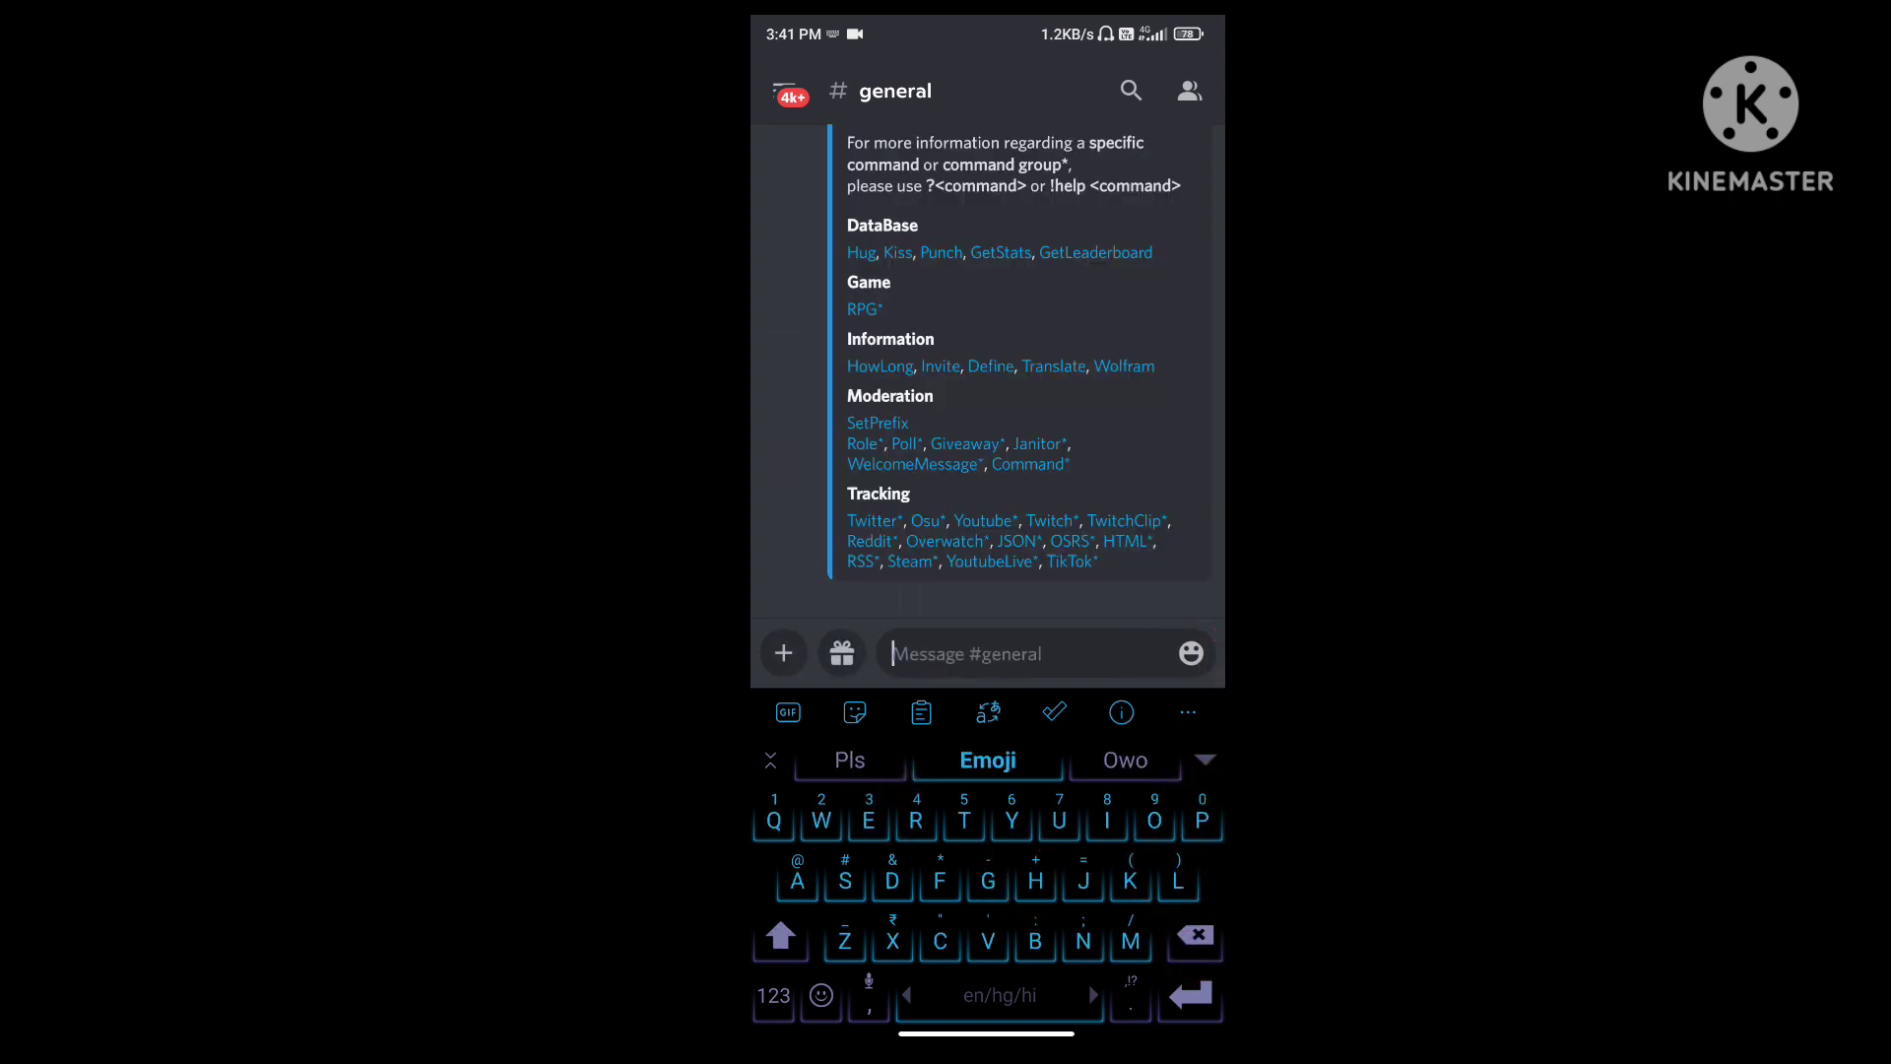
scroll(987, 421, "up", 2)
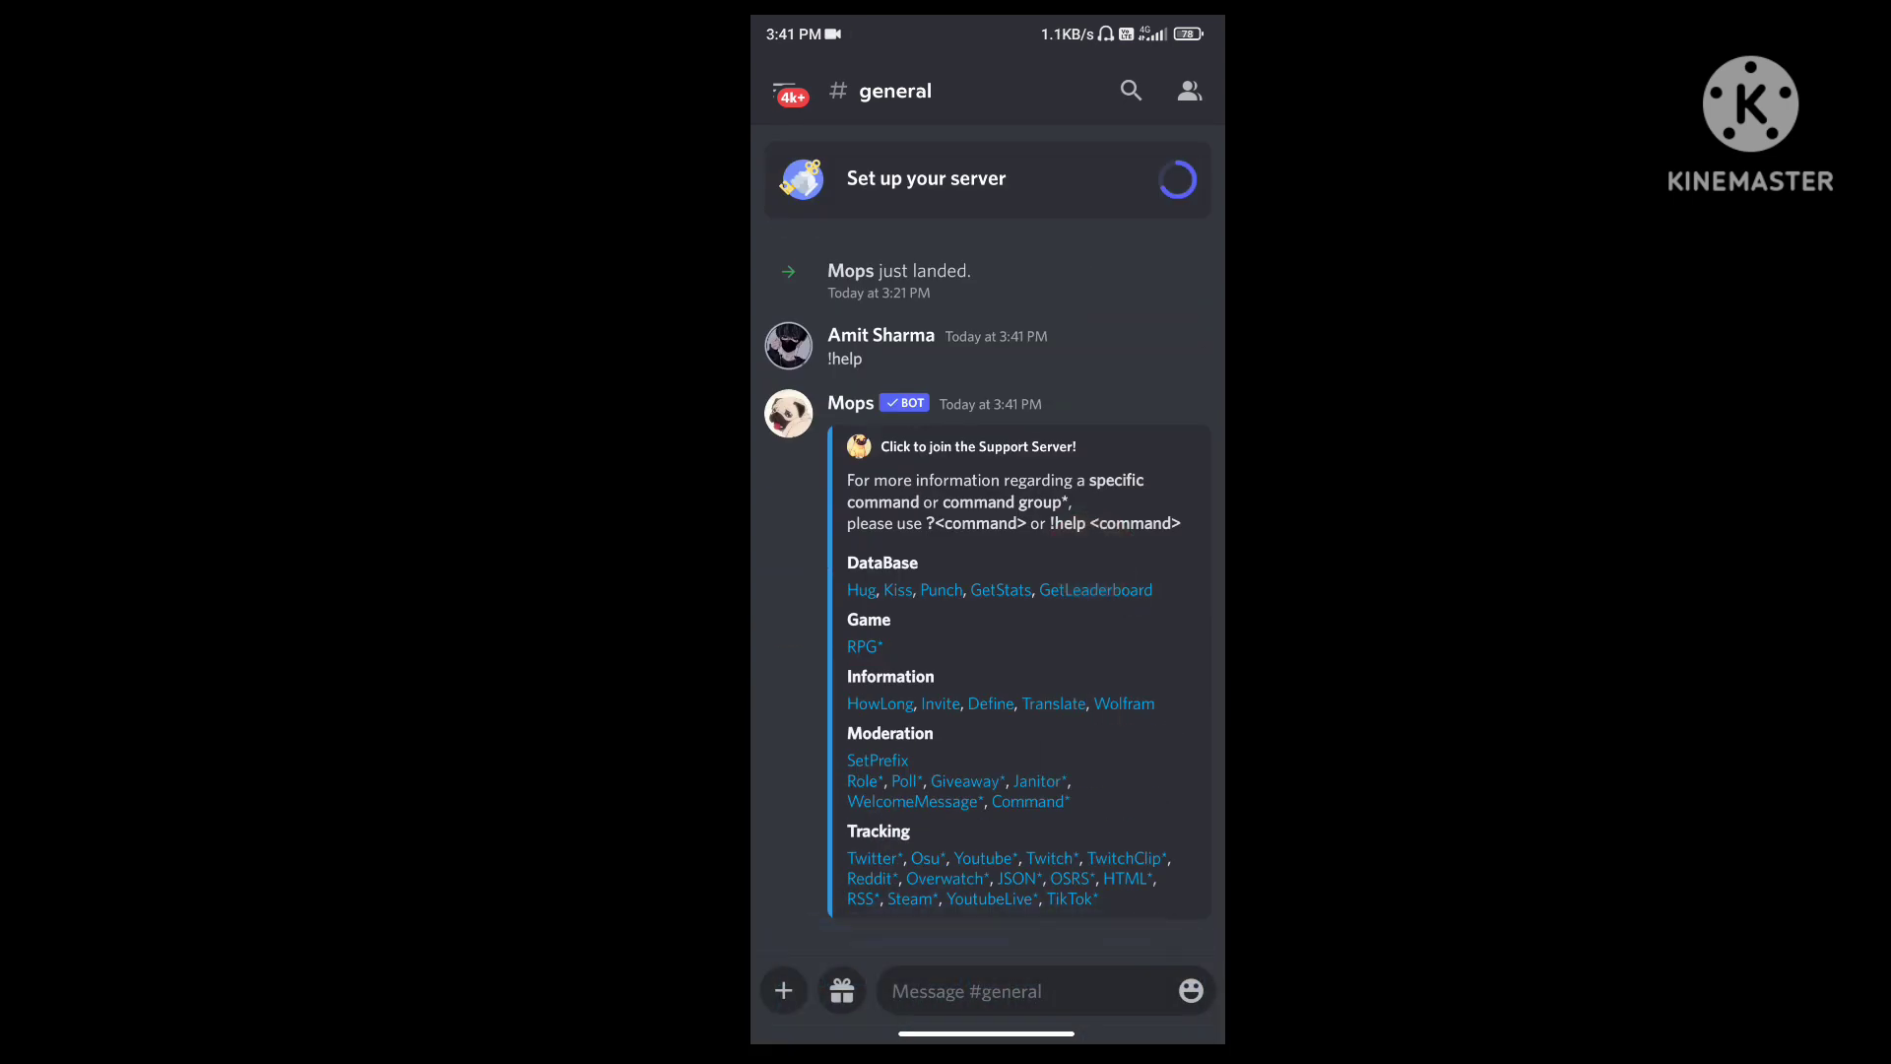
left_click_drag(1086, 646, 1088, 664)
Step: Send ?youtubelive and scroll through Mops' YoutubeLive subcommand embed
left_click(1005, 990)
type("?")
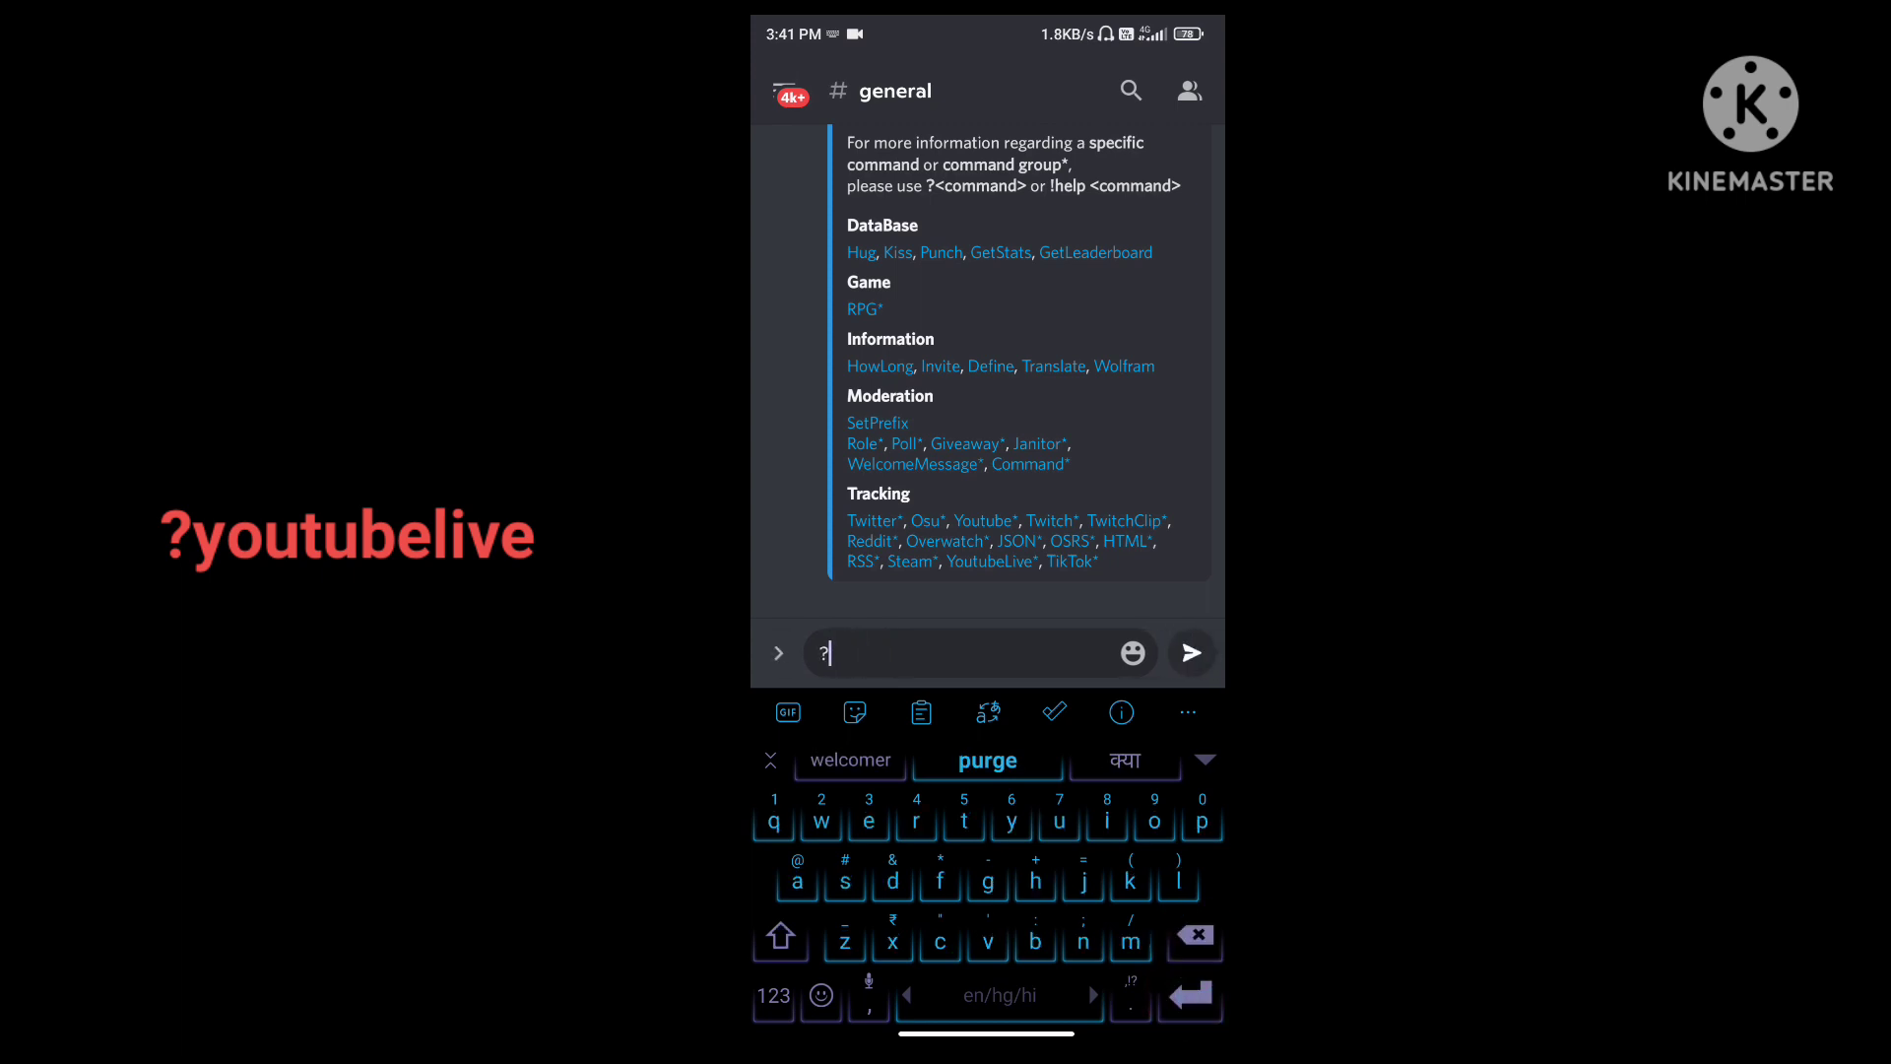
type("you")
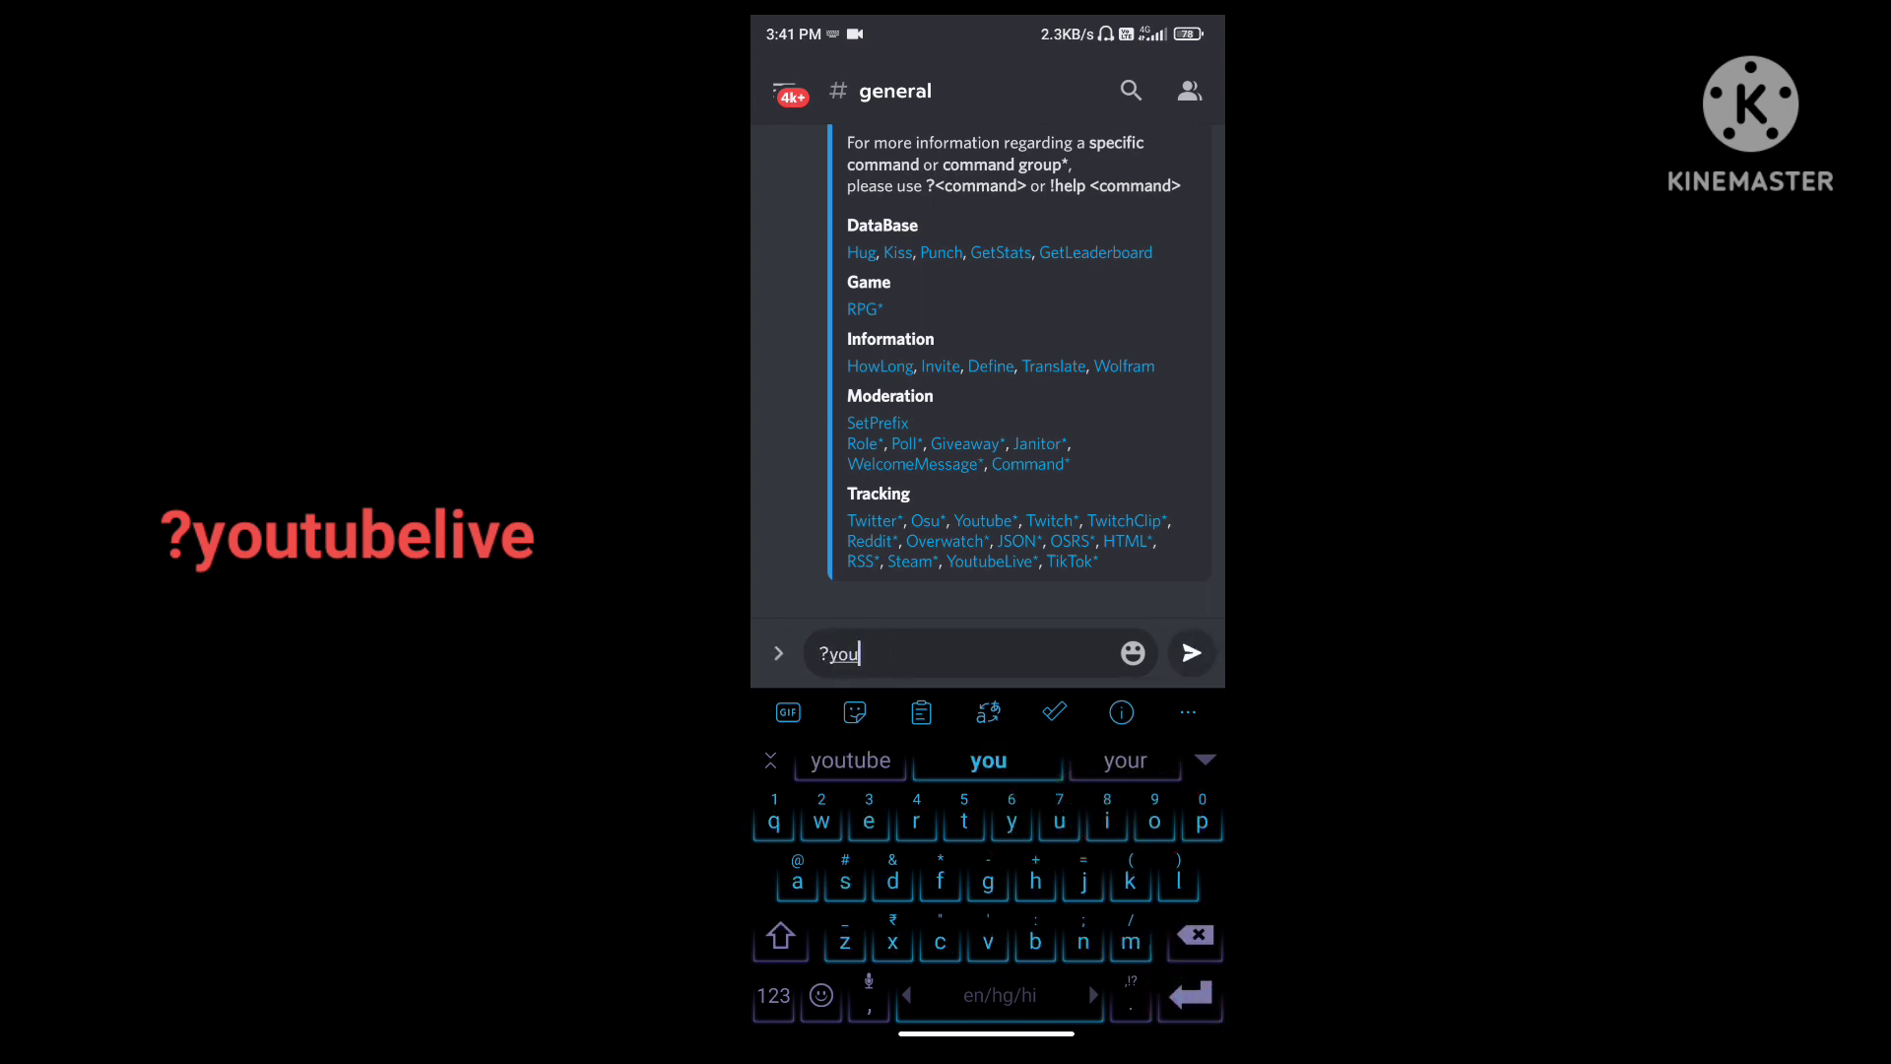
type("tu")
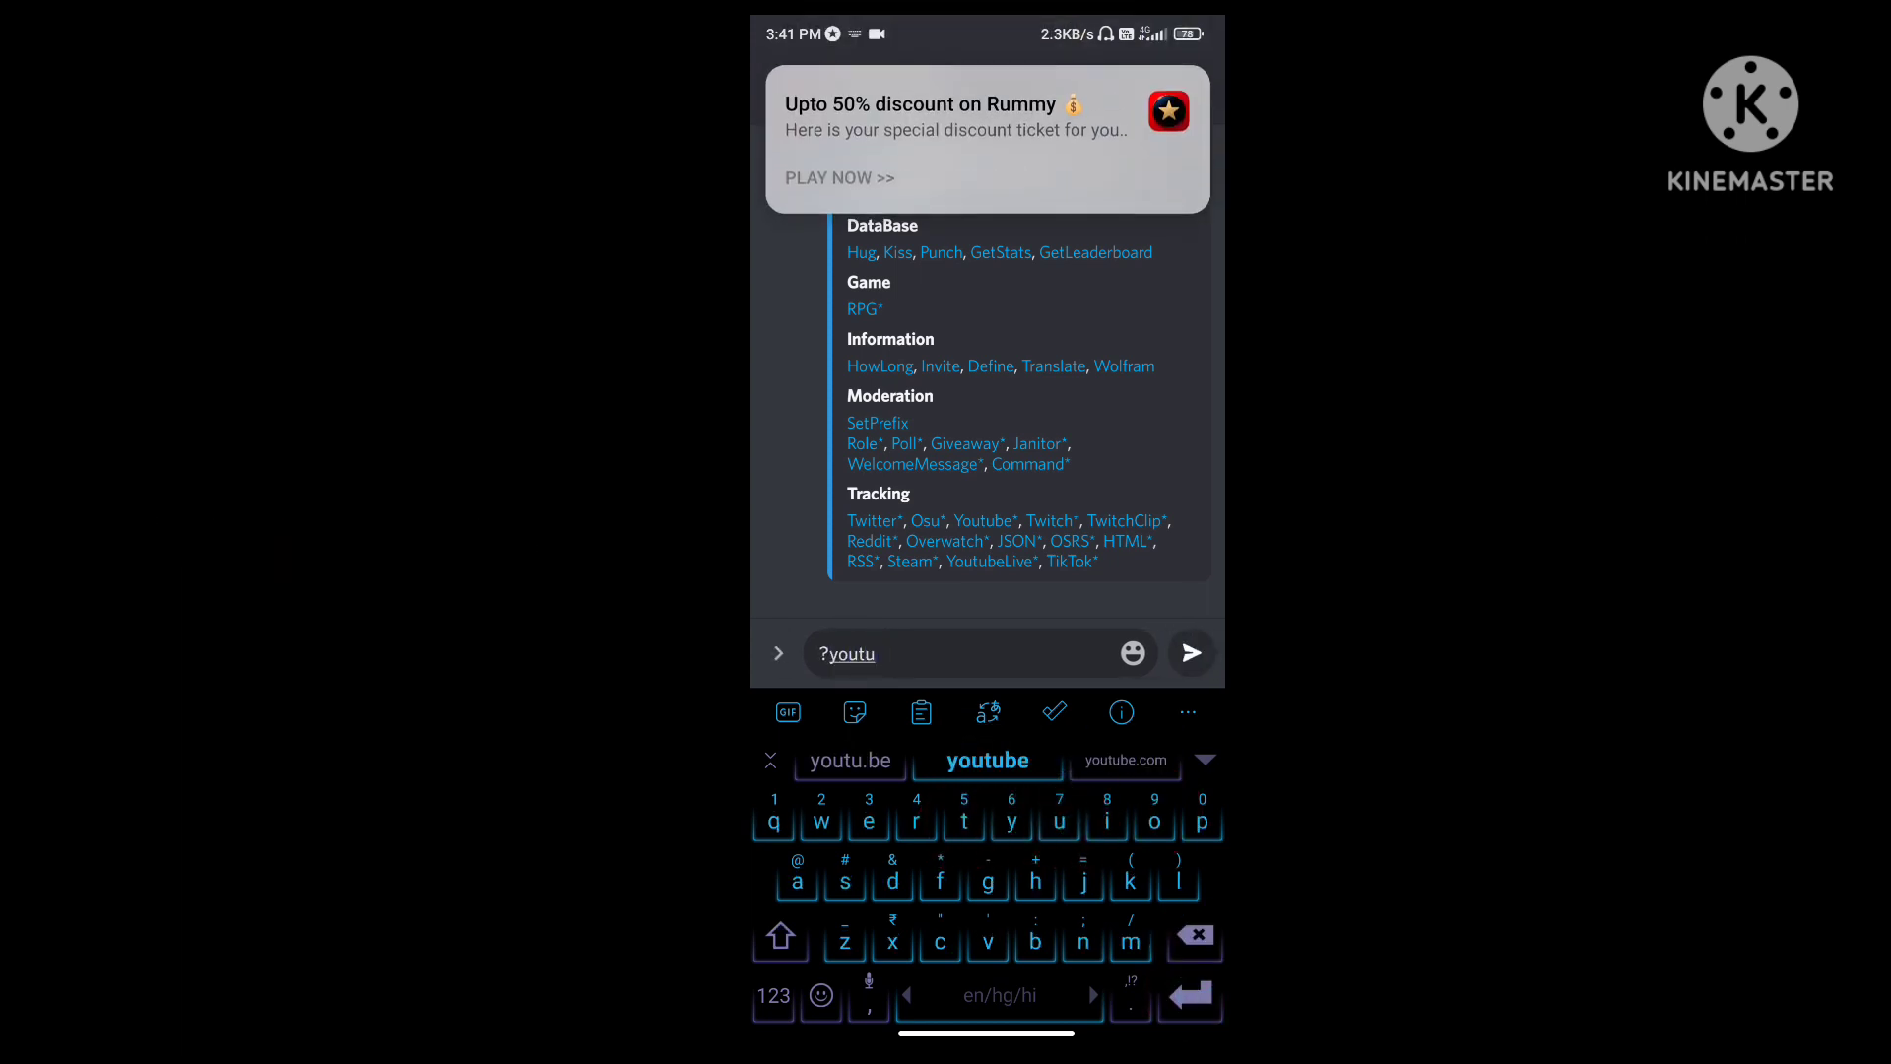
type("belive")
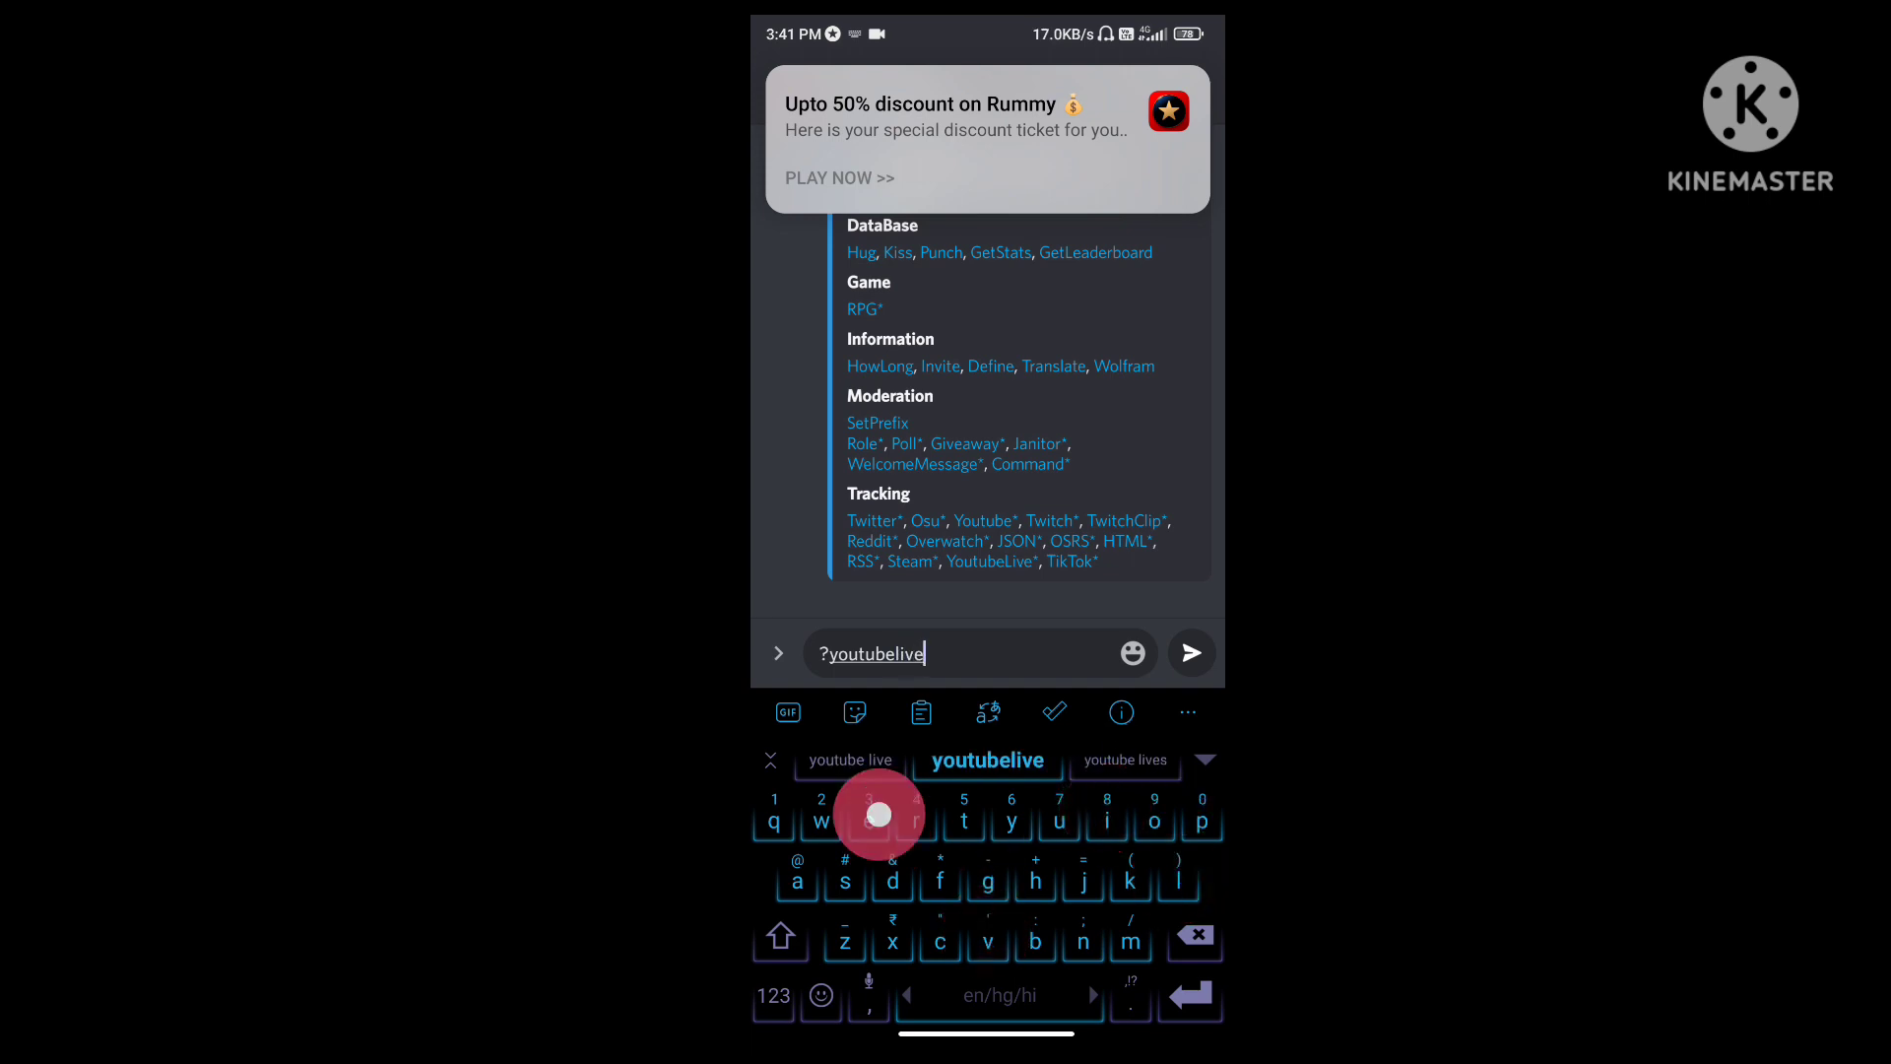
left_click(1195, 652)
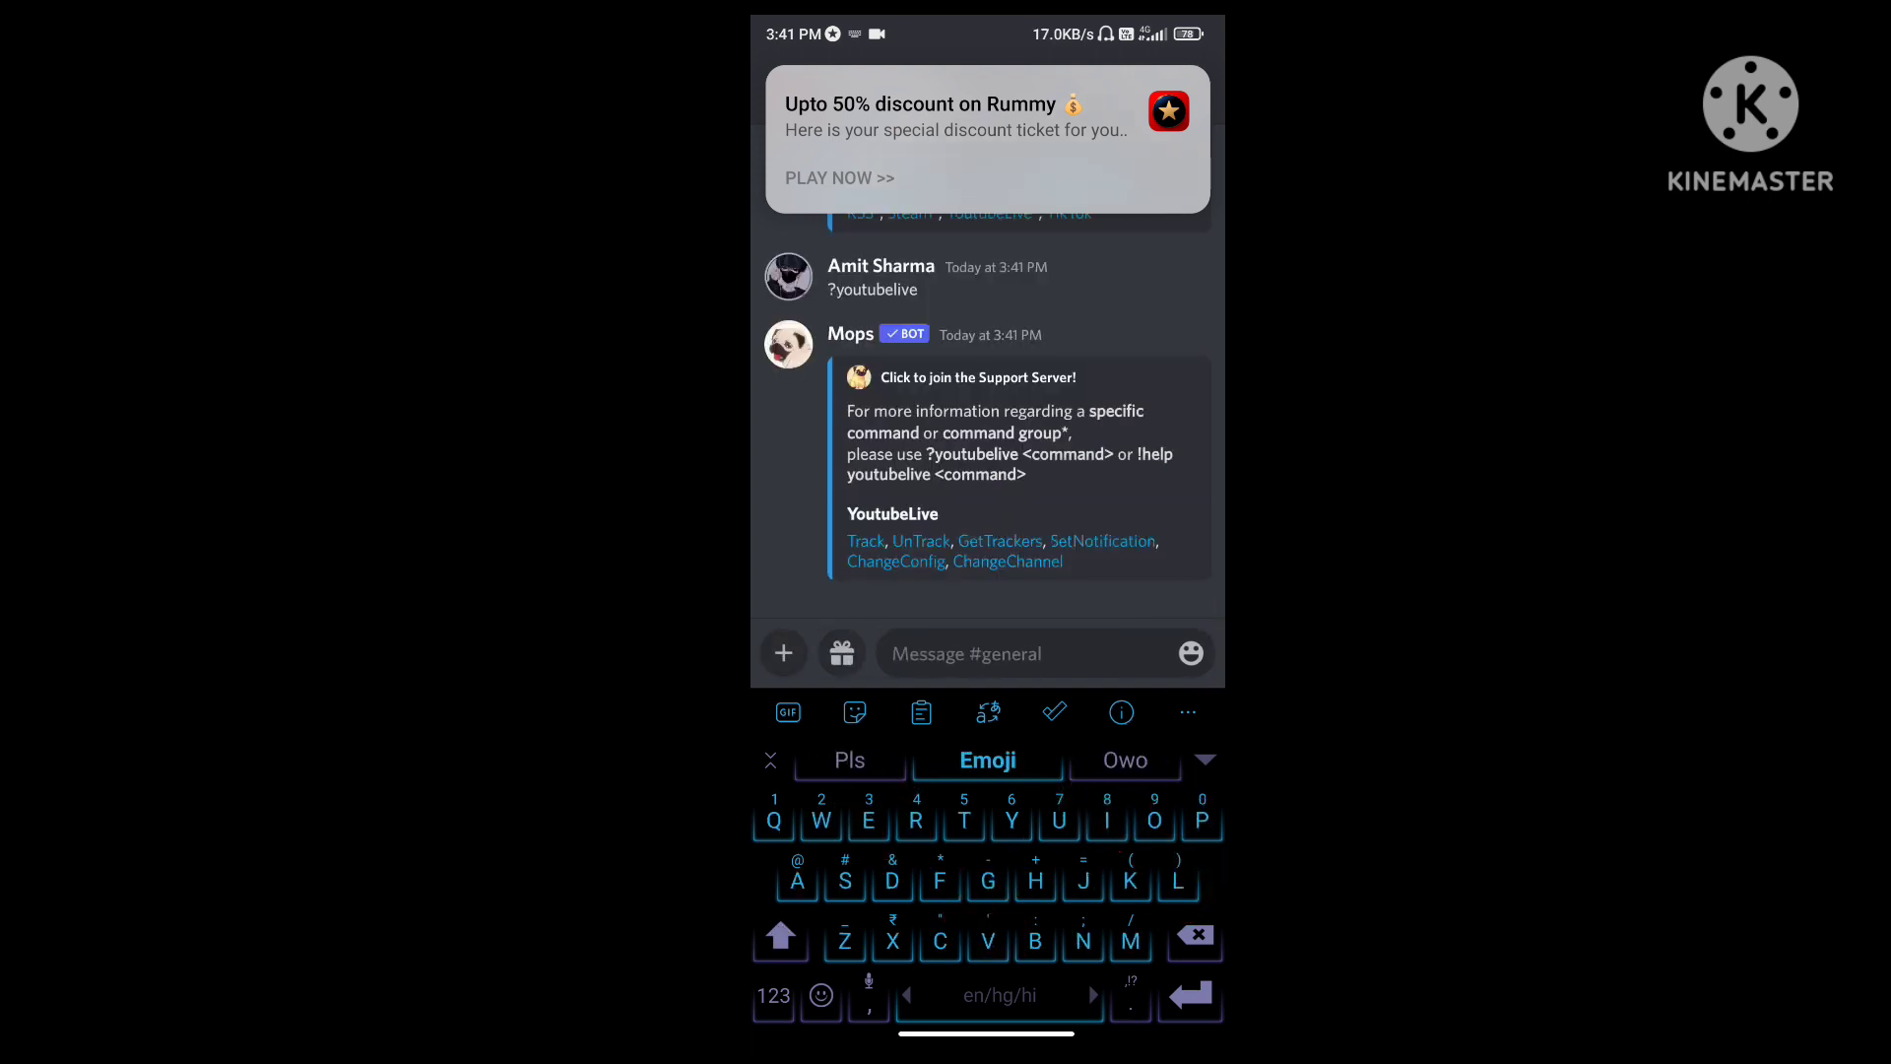
left_click_drag(1078, 655, 1078, 414)
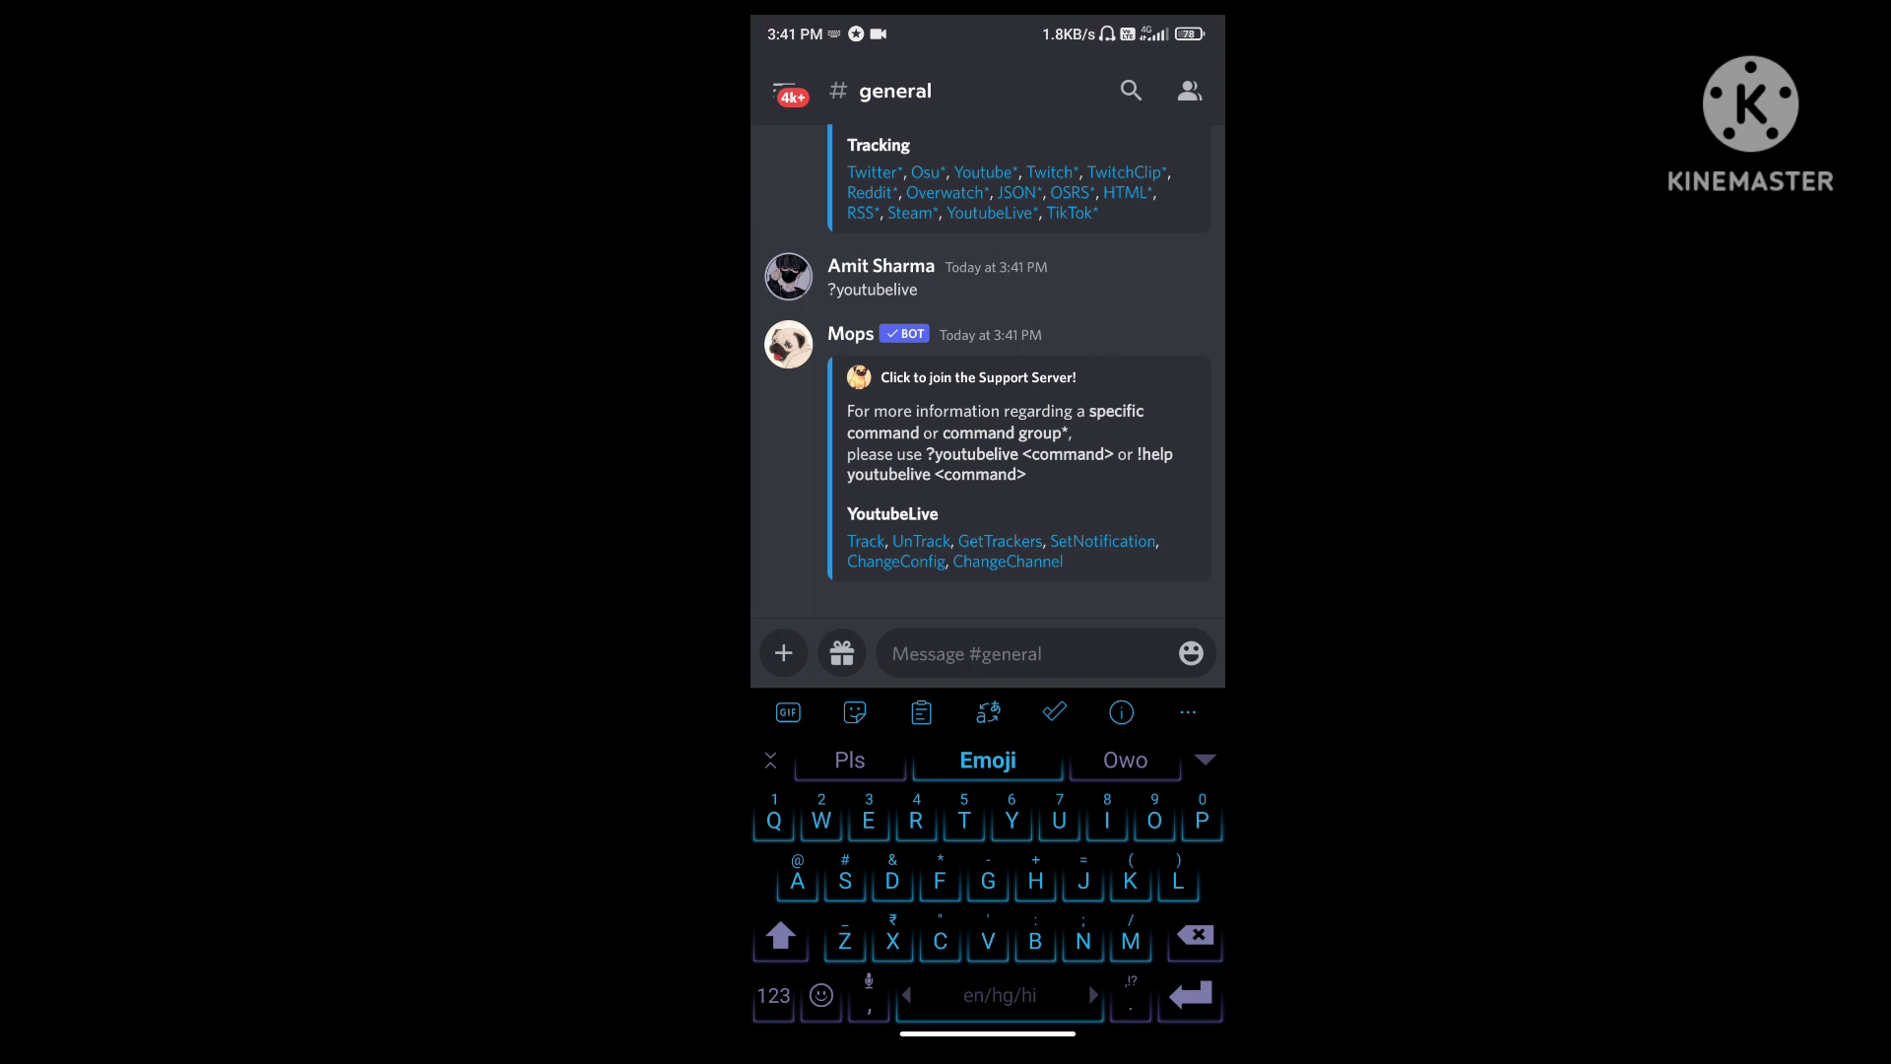
left_click(867, 541)
left_click(1073, 407)
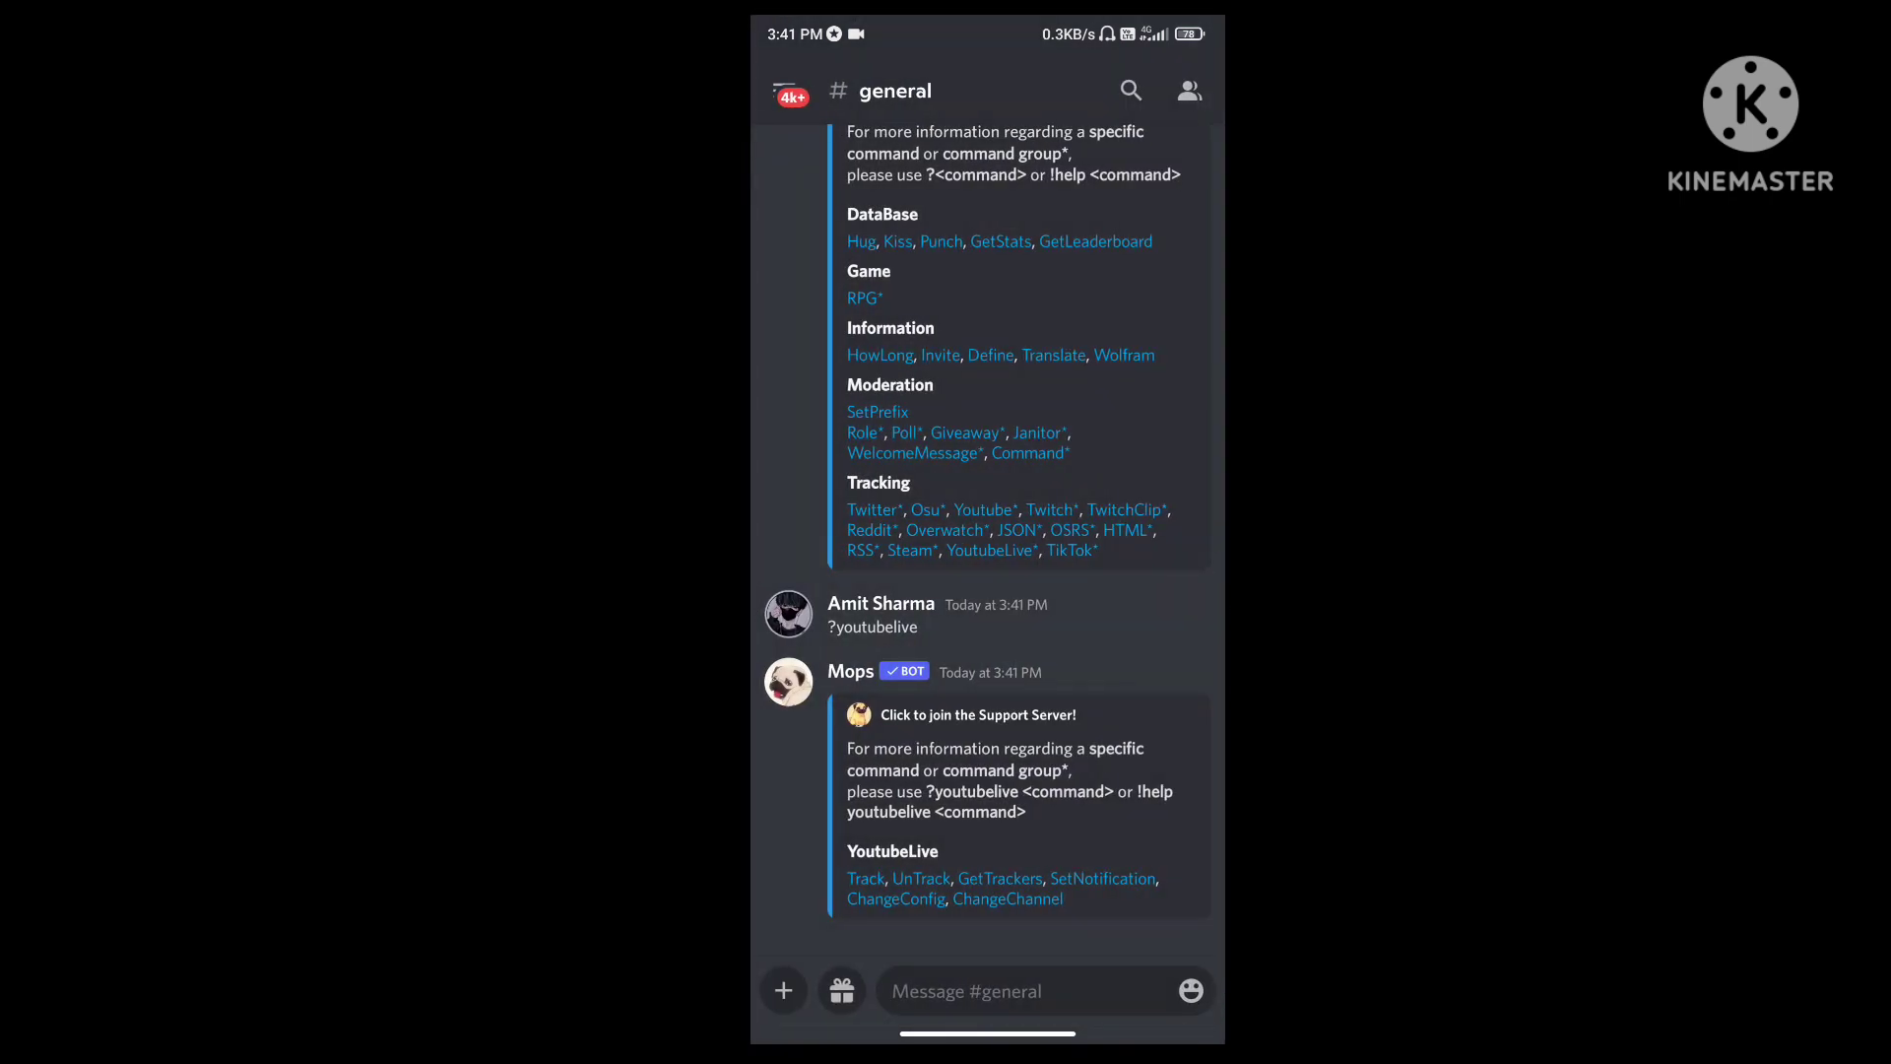
Step: Draft '?youtubelive track' in #general, fixing a typo with the 'track' suggestion
left_click(1005, 990)
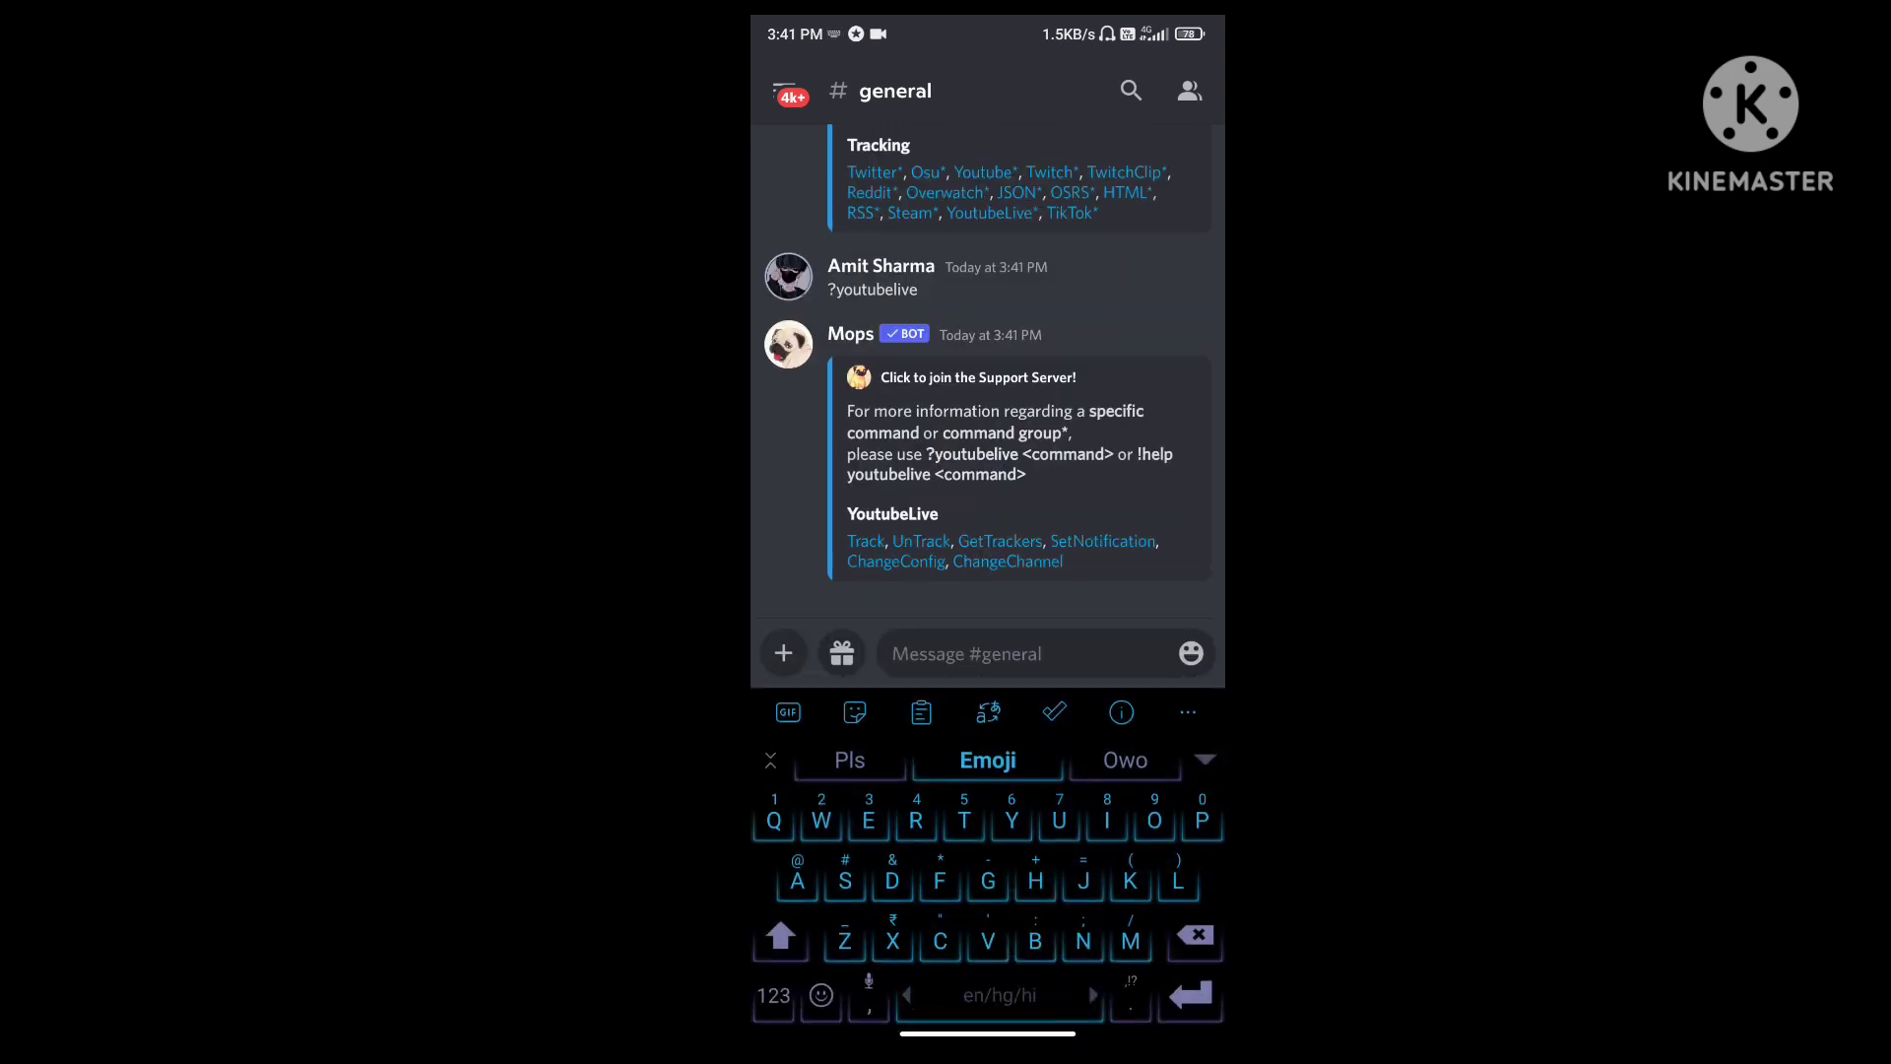
type("?")
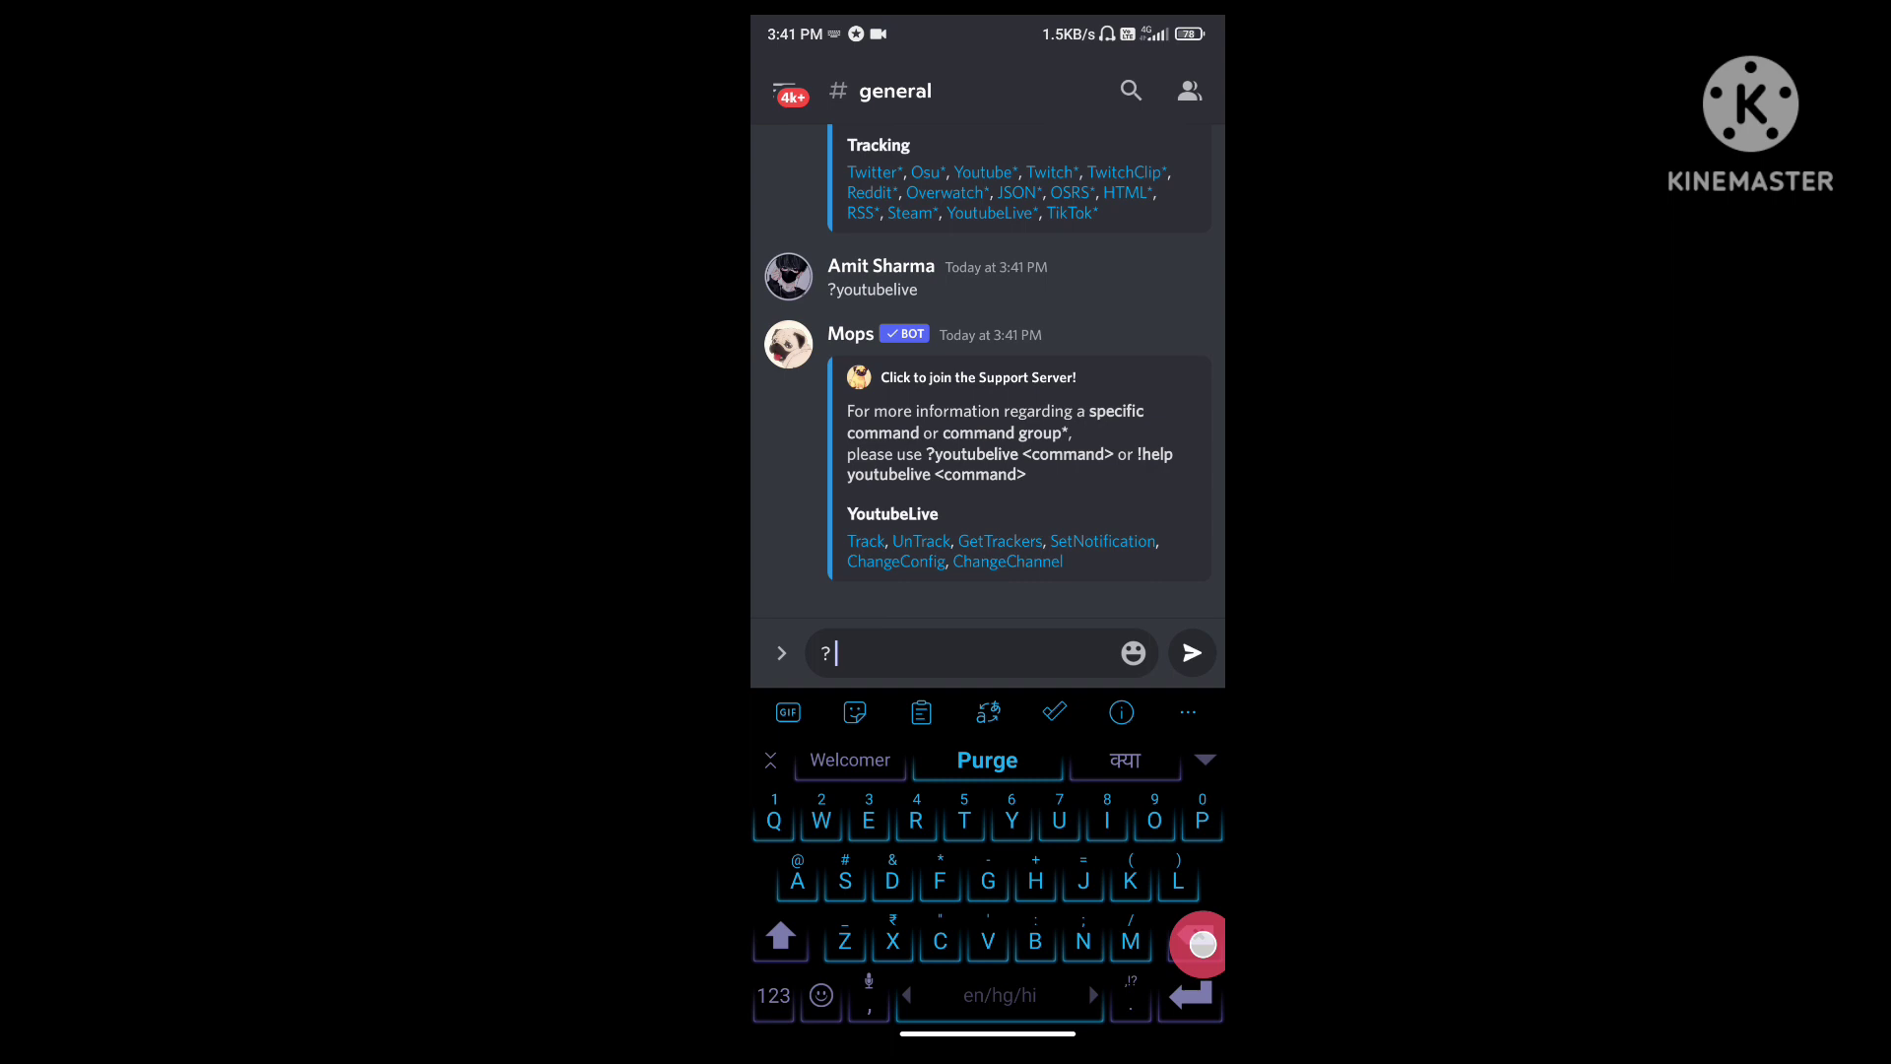
type("y")
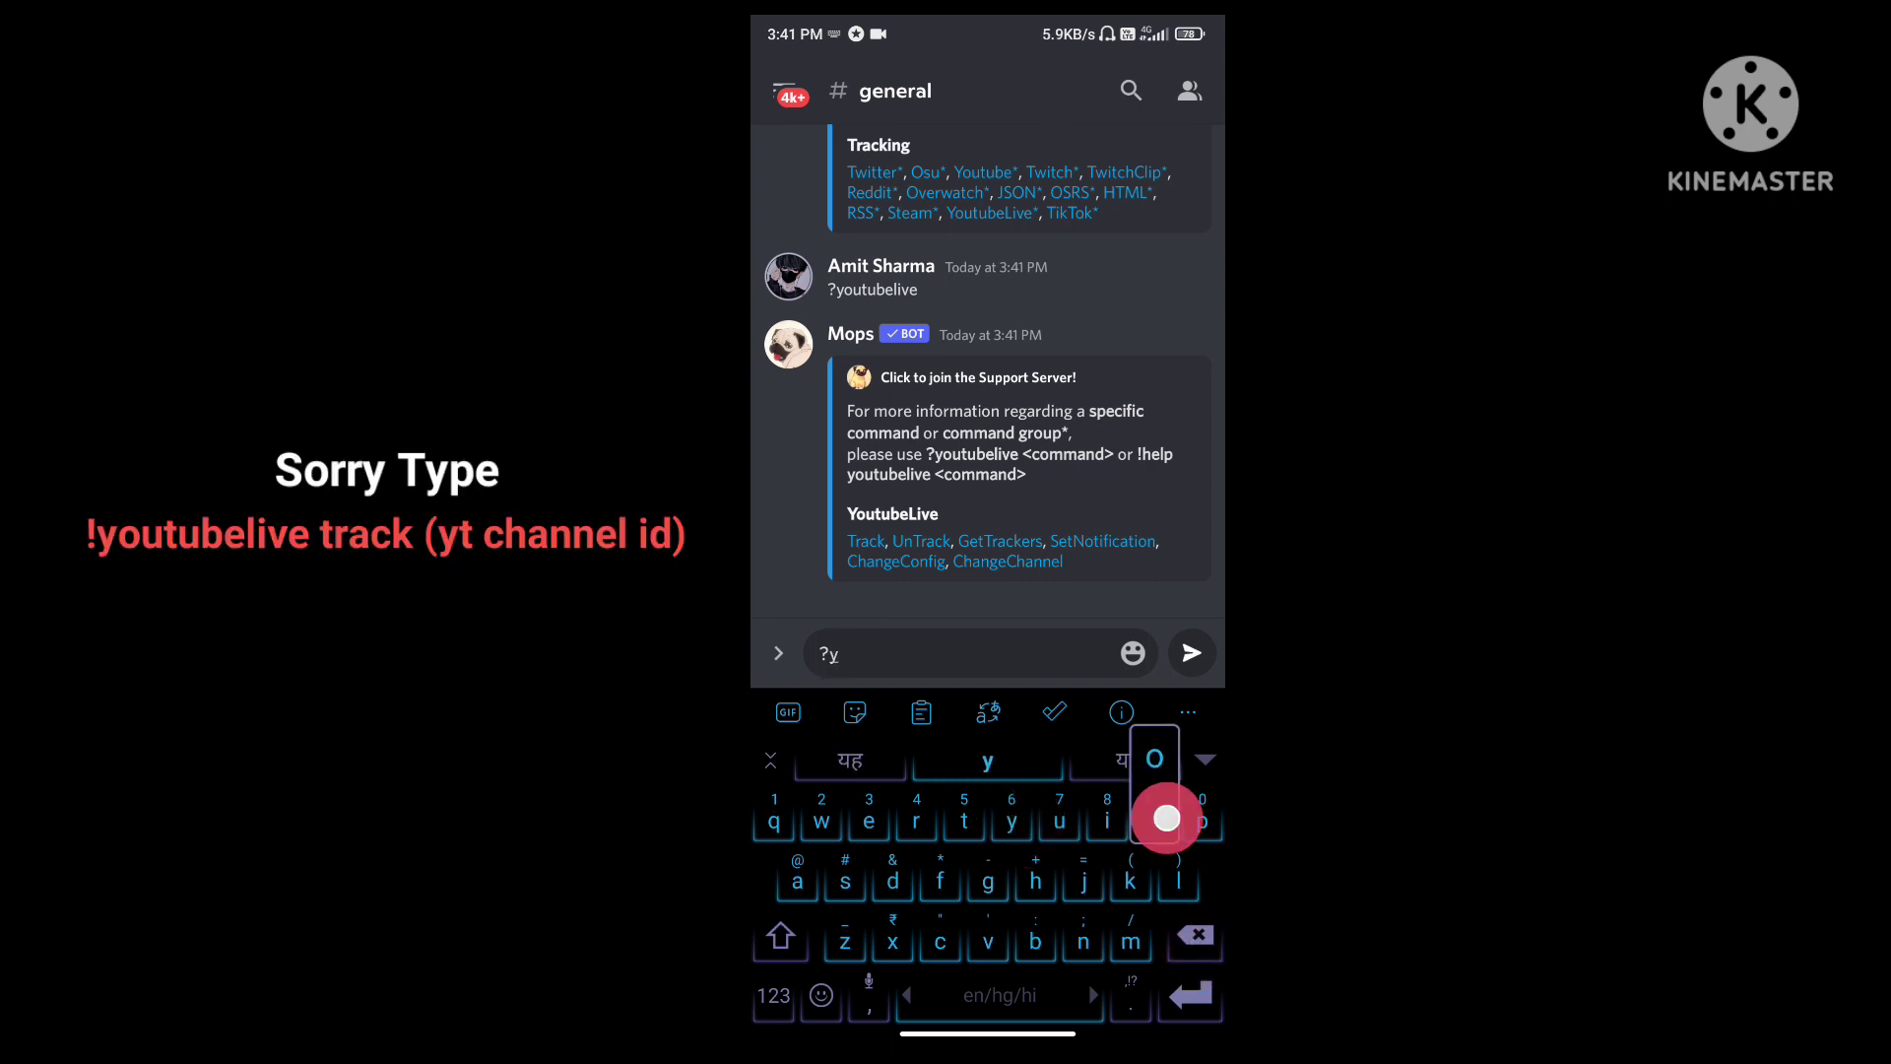
type("outu")
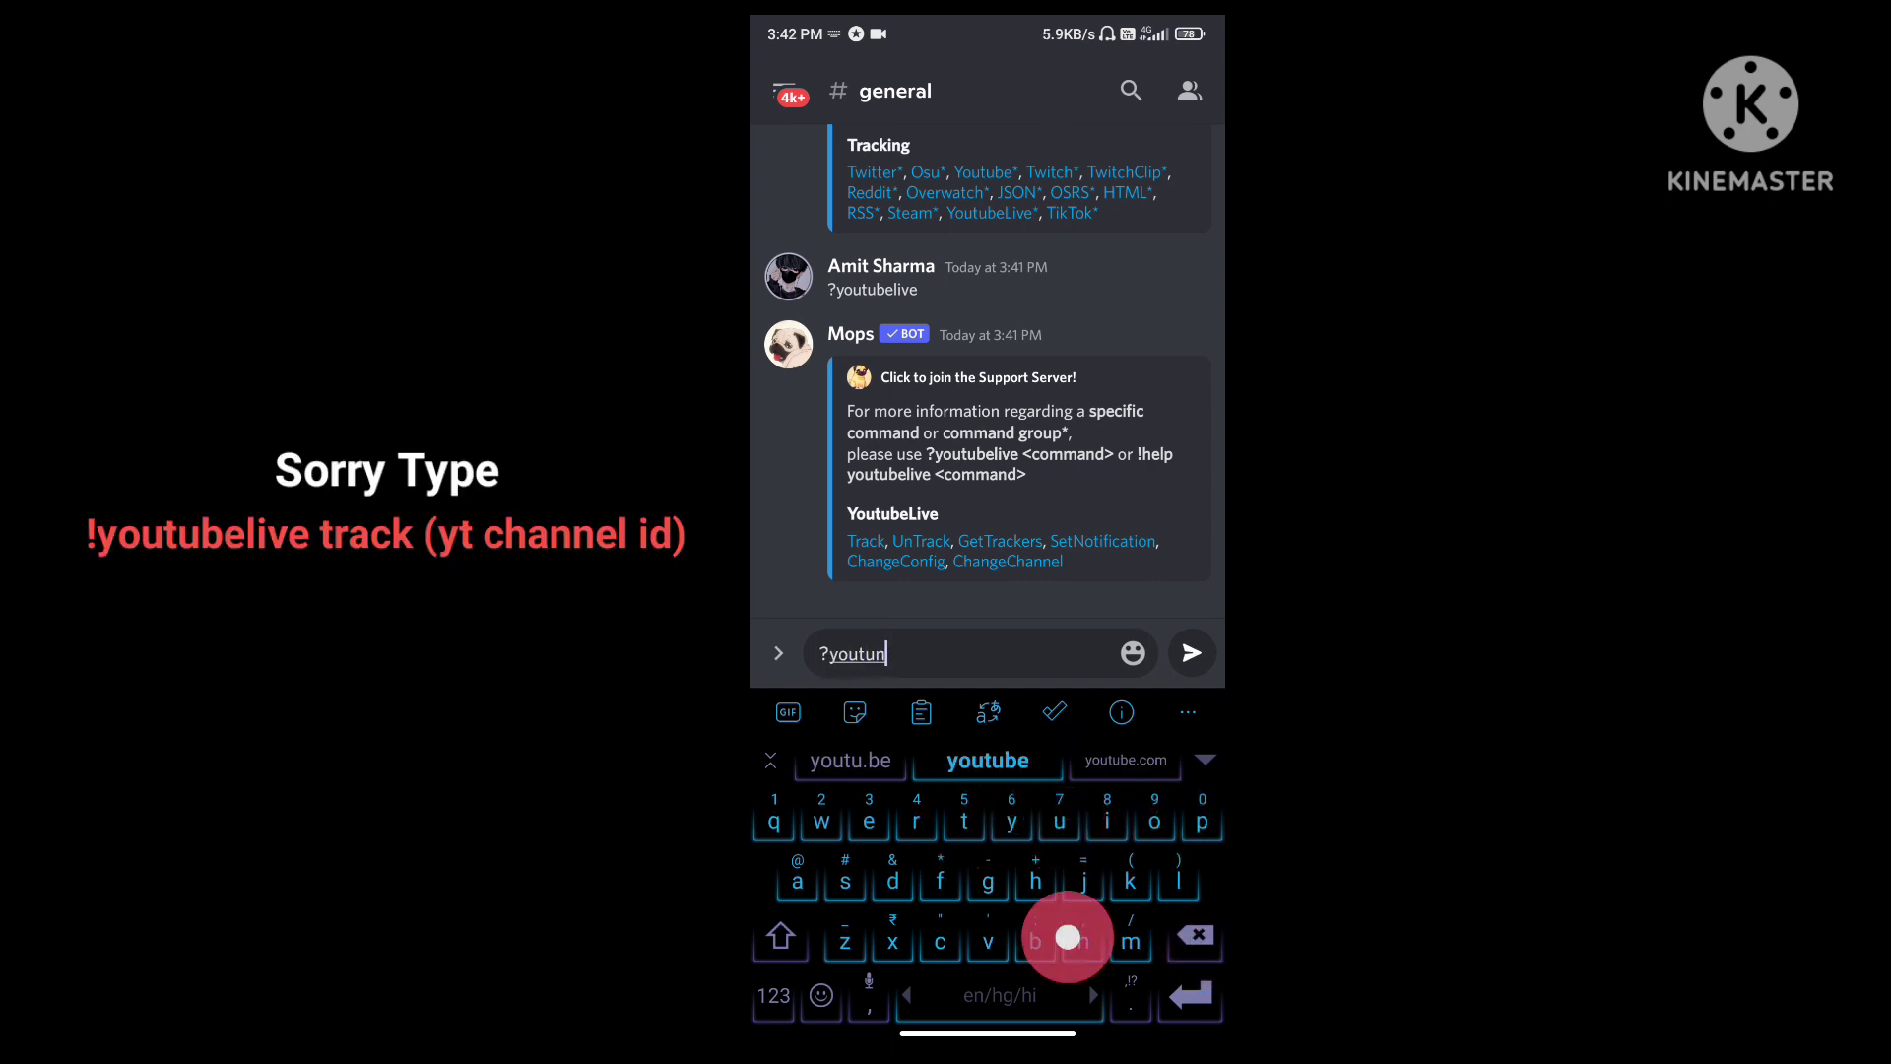
type("n")
key("BackSpace")
type("b")
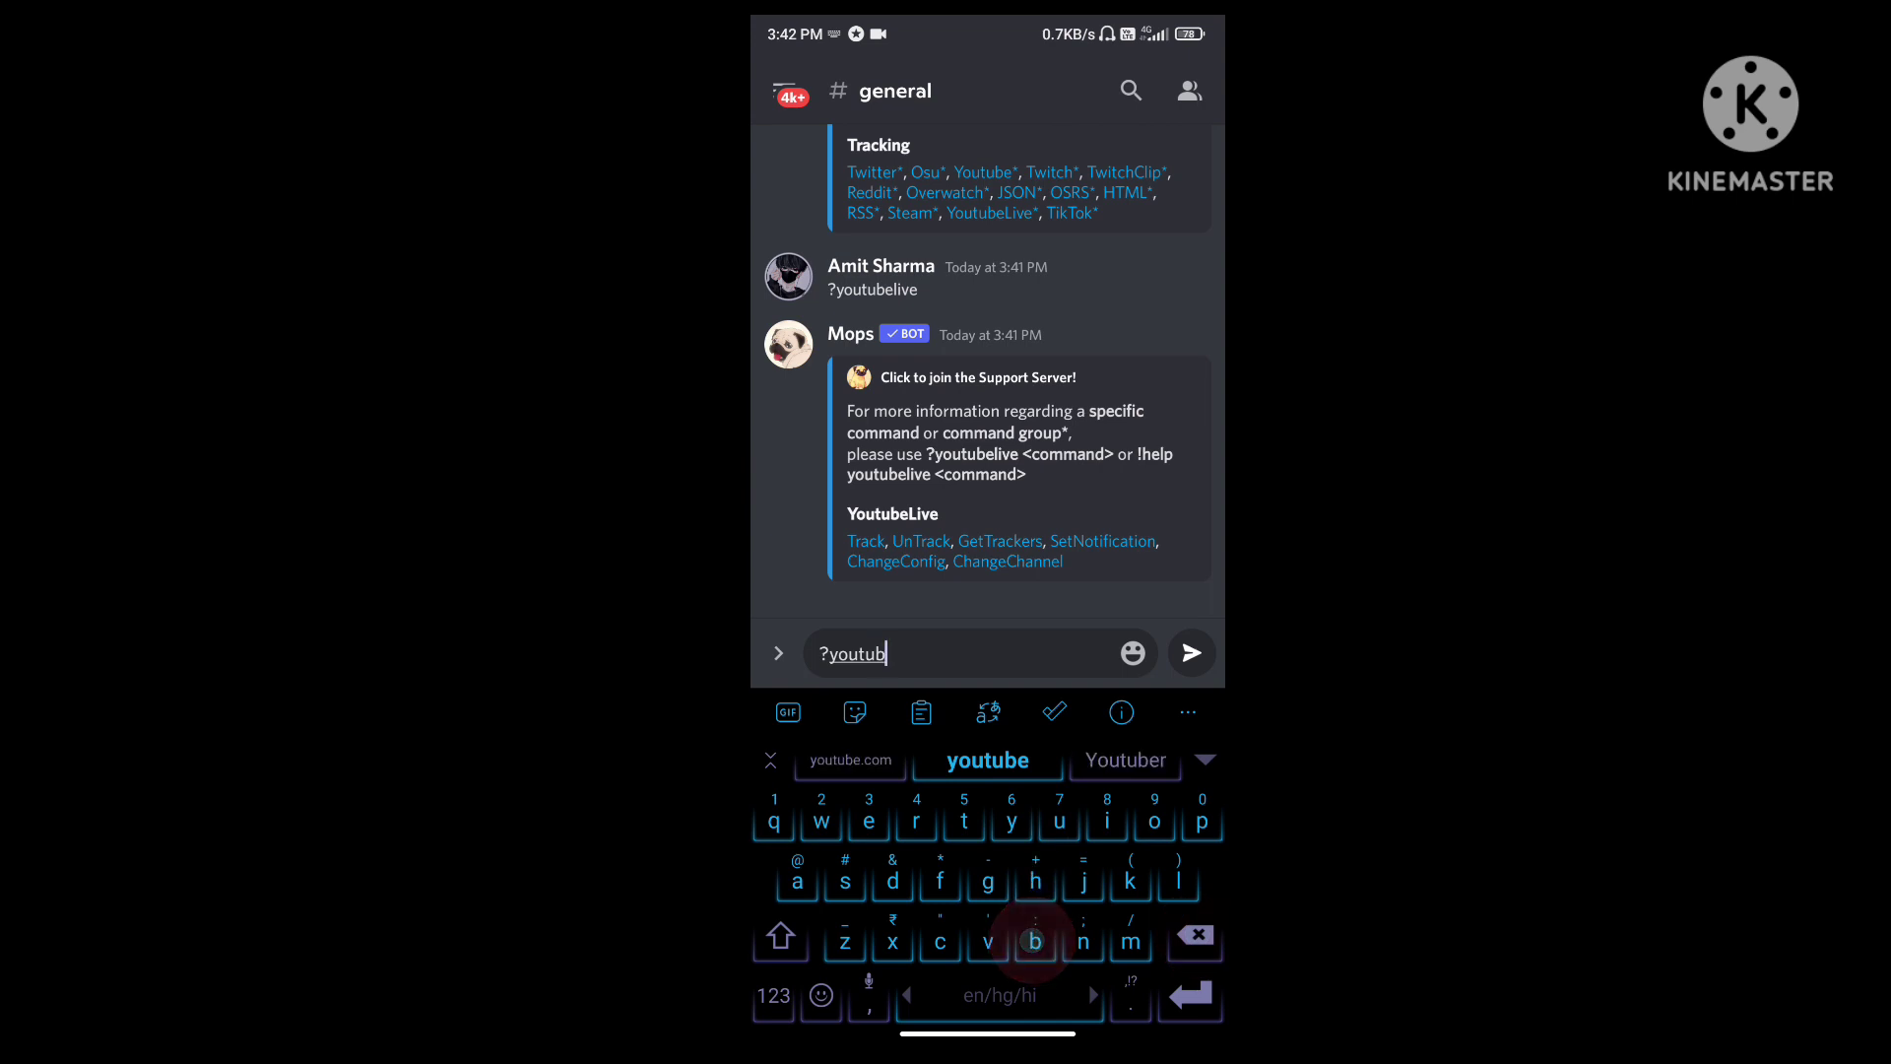
type("elive ")
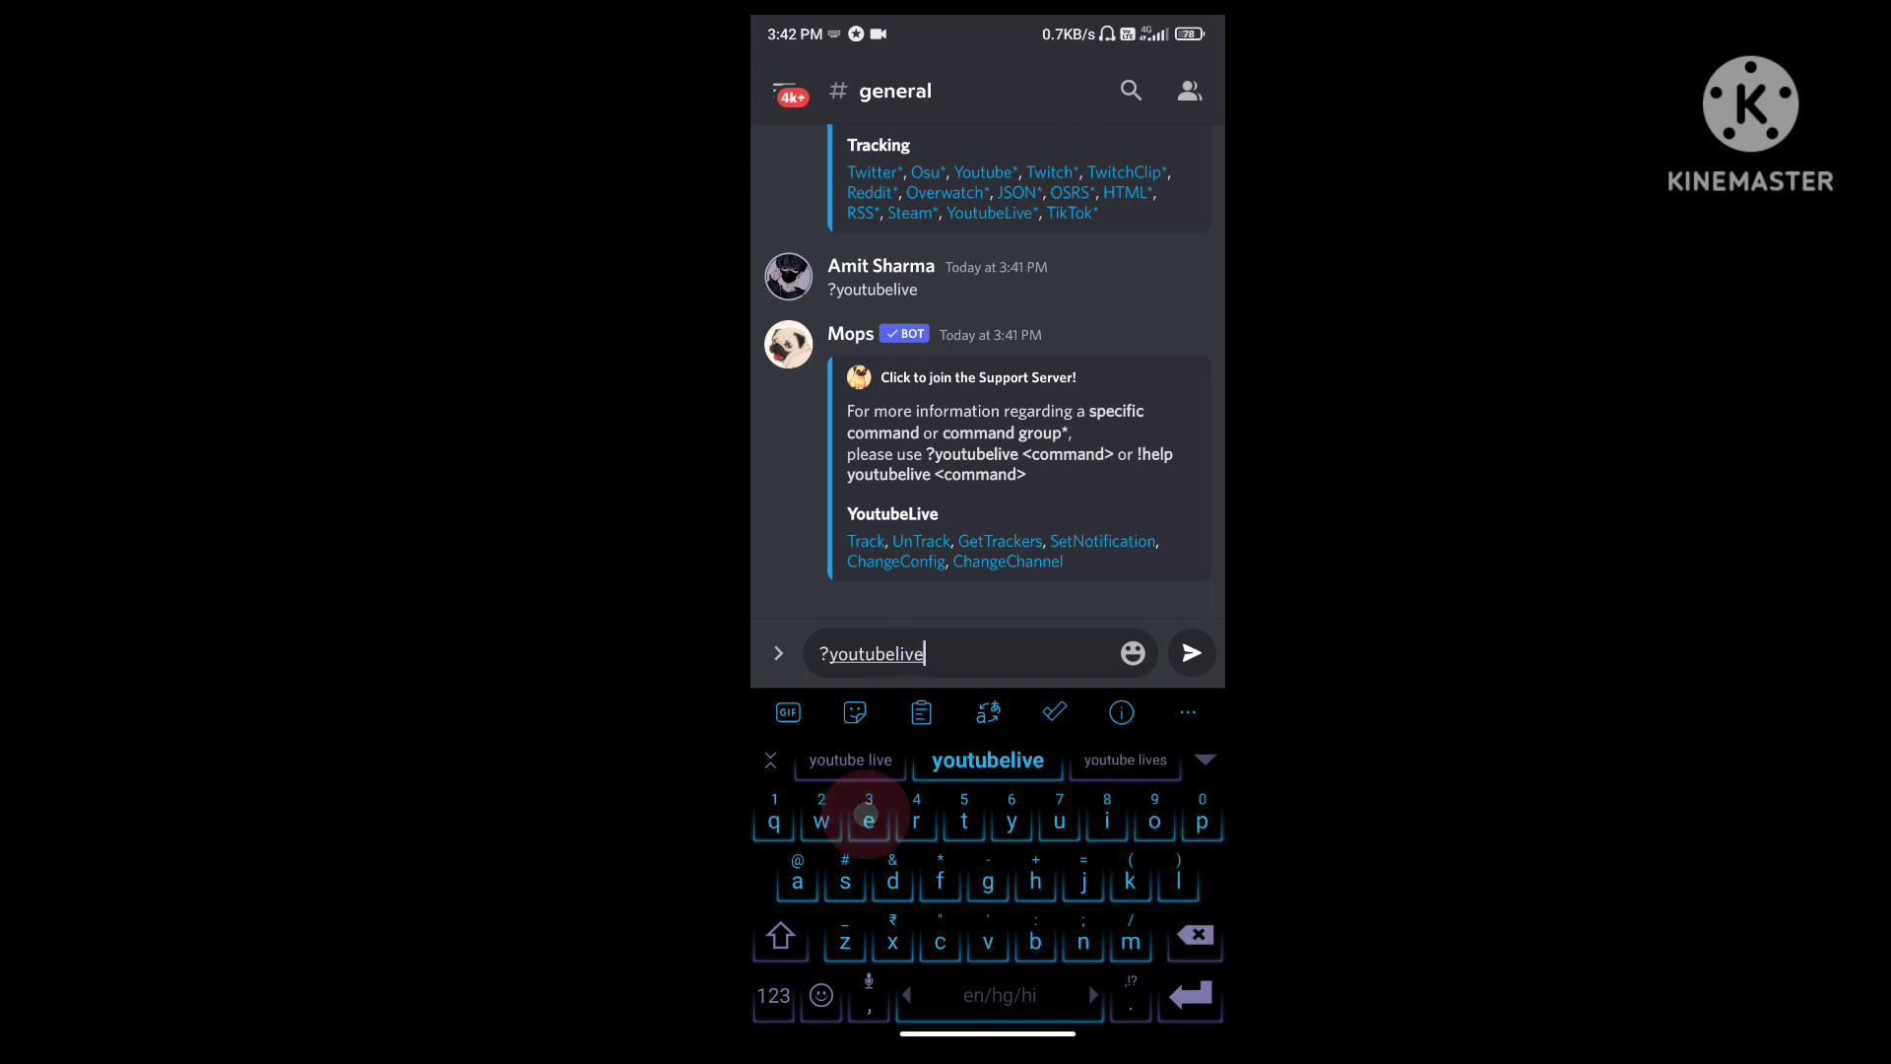
type("tra")
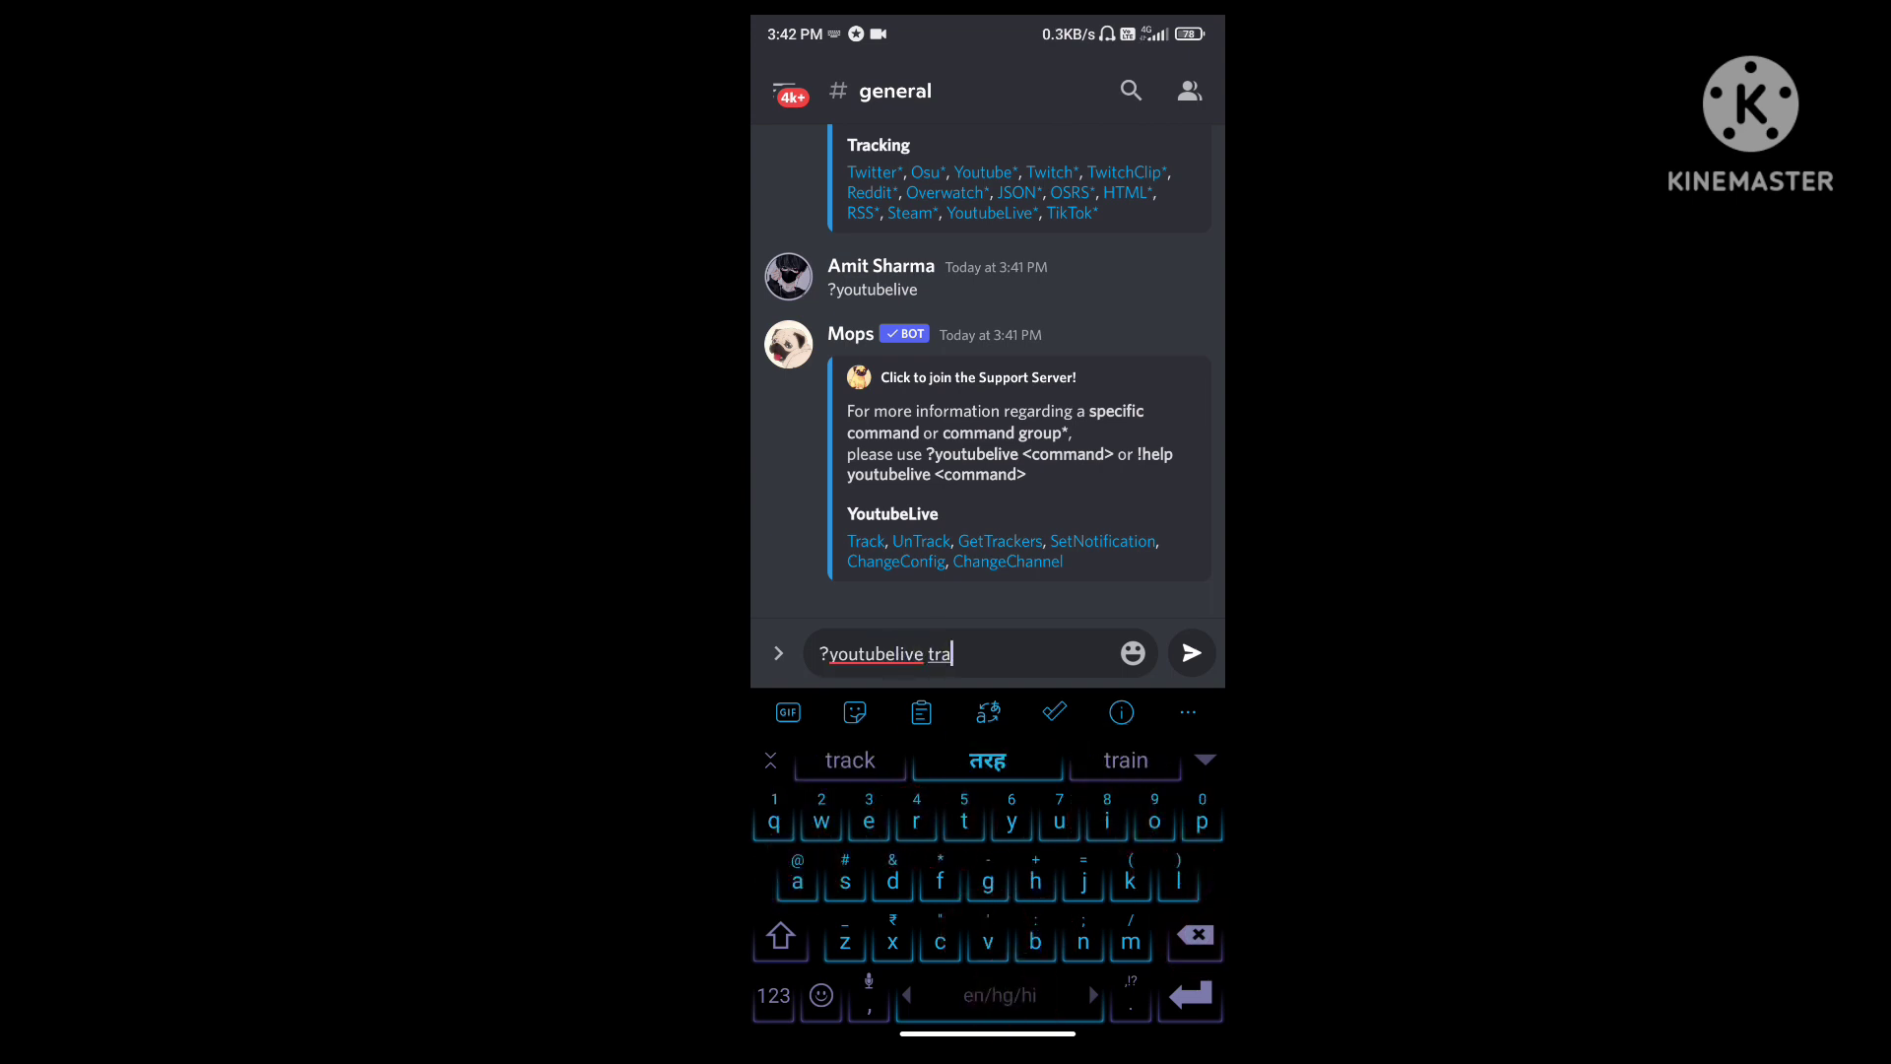
left_click(850, 759)
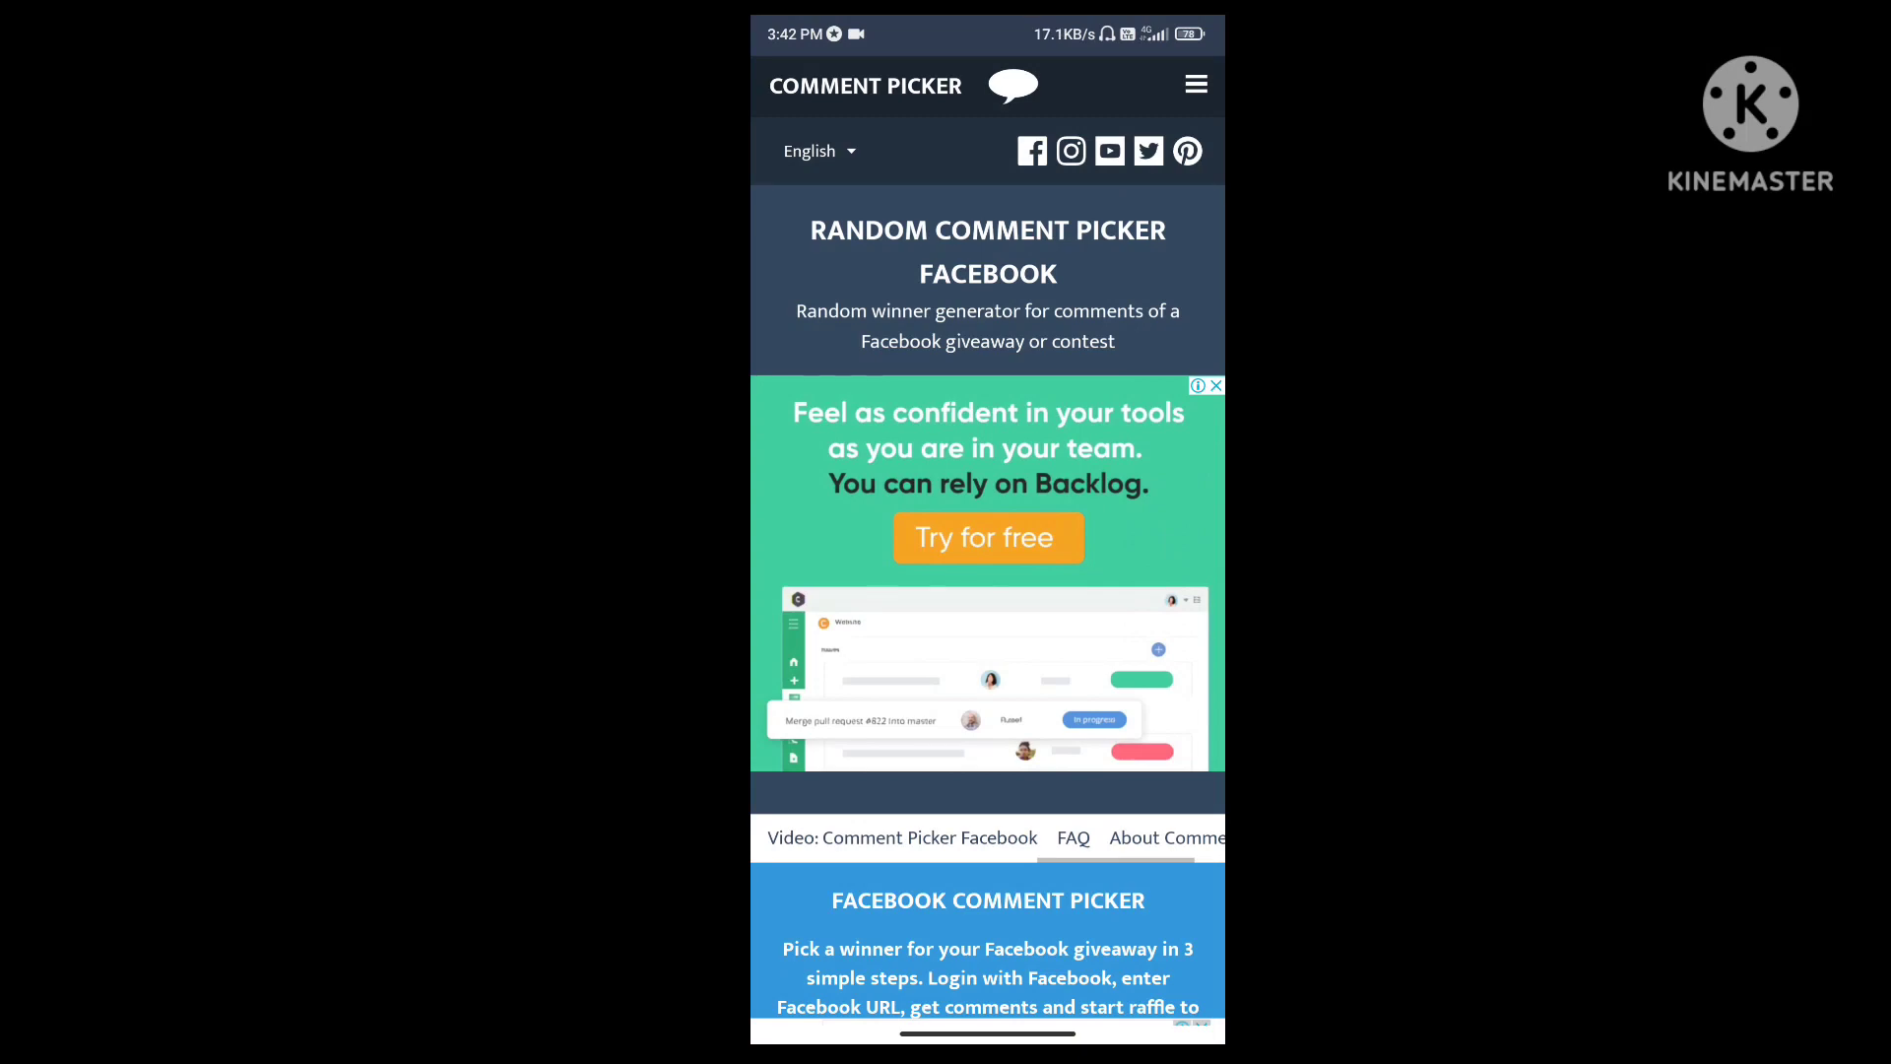
Step: Go to YouTube > YouTube Channel ID in Comment Picker's site menu
left_click(1196, 85)
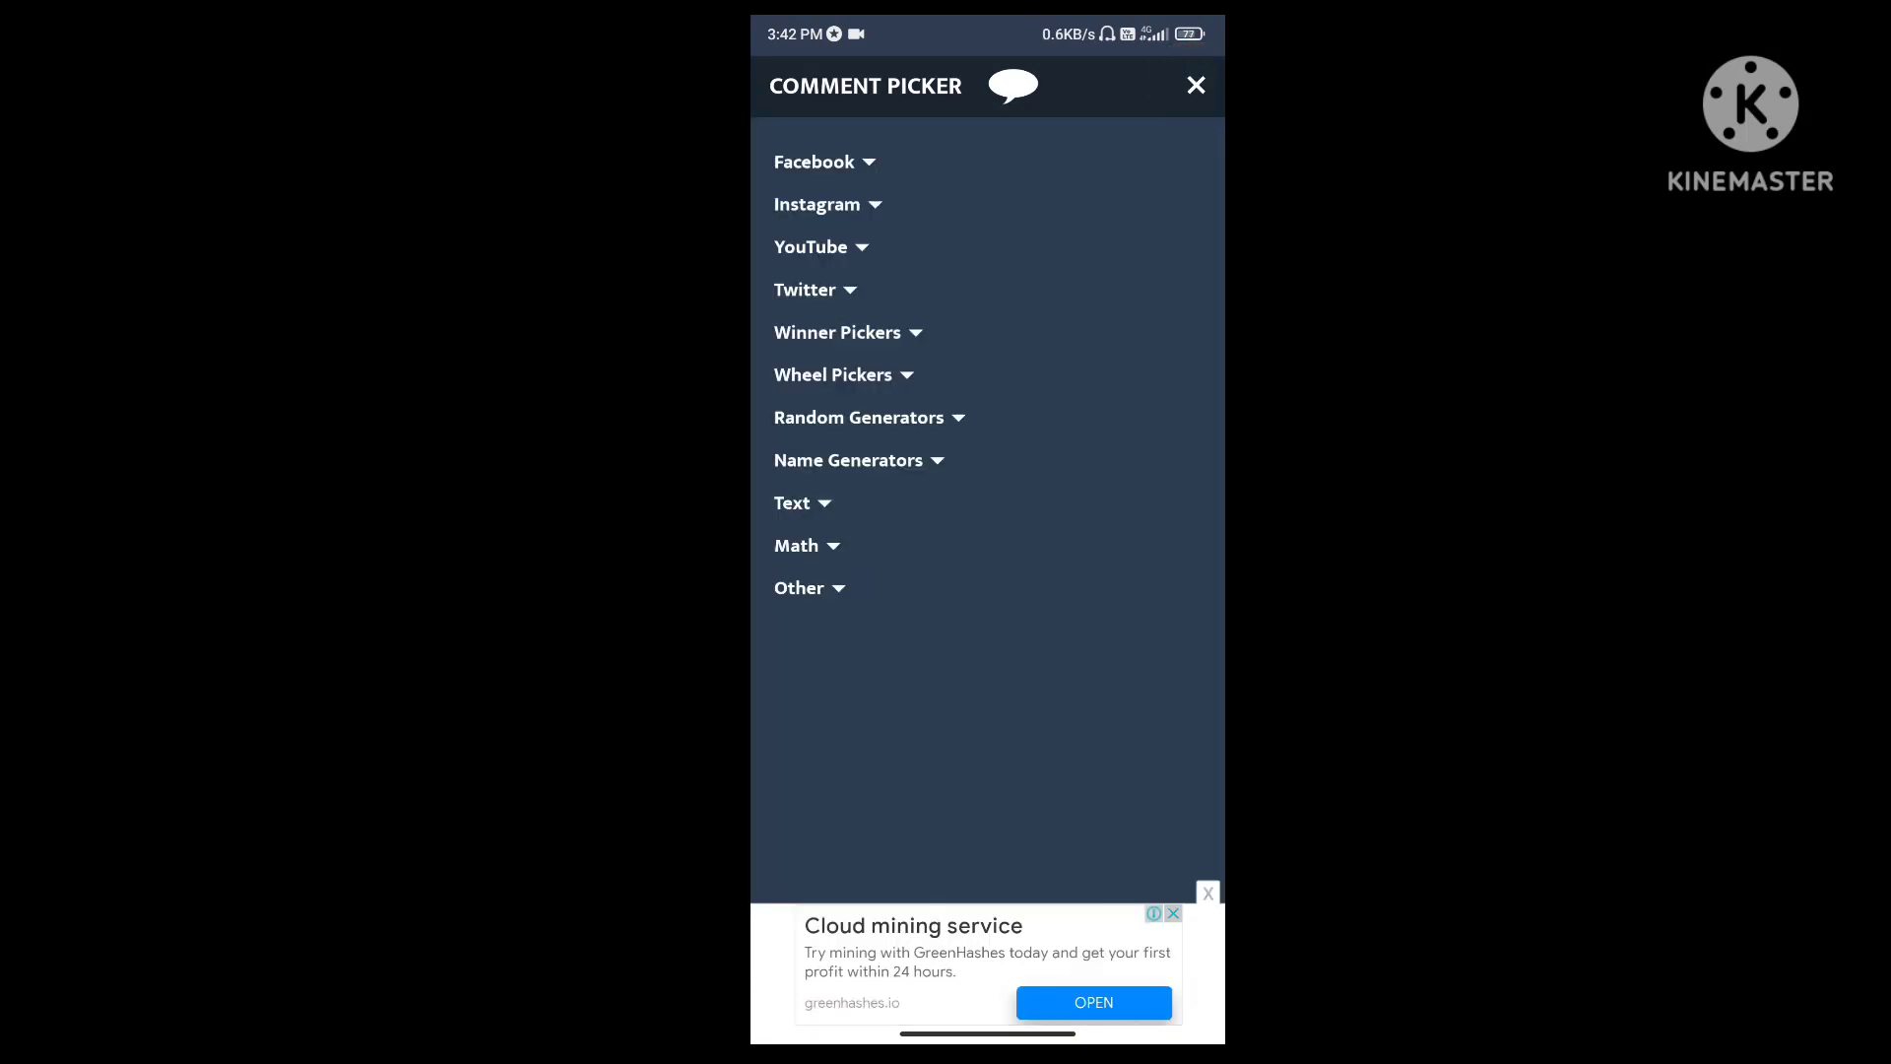
left_click(827, 246)
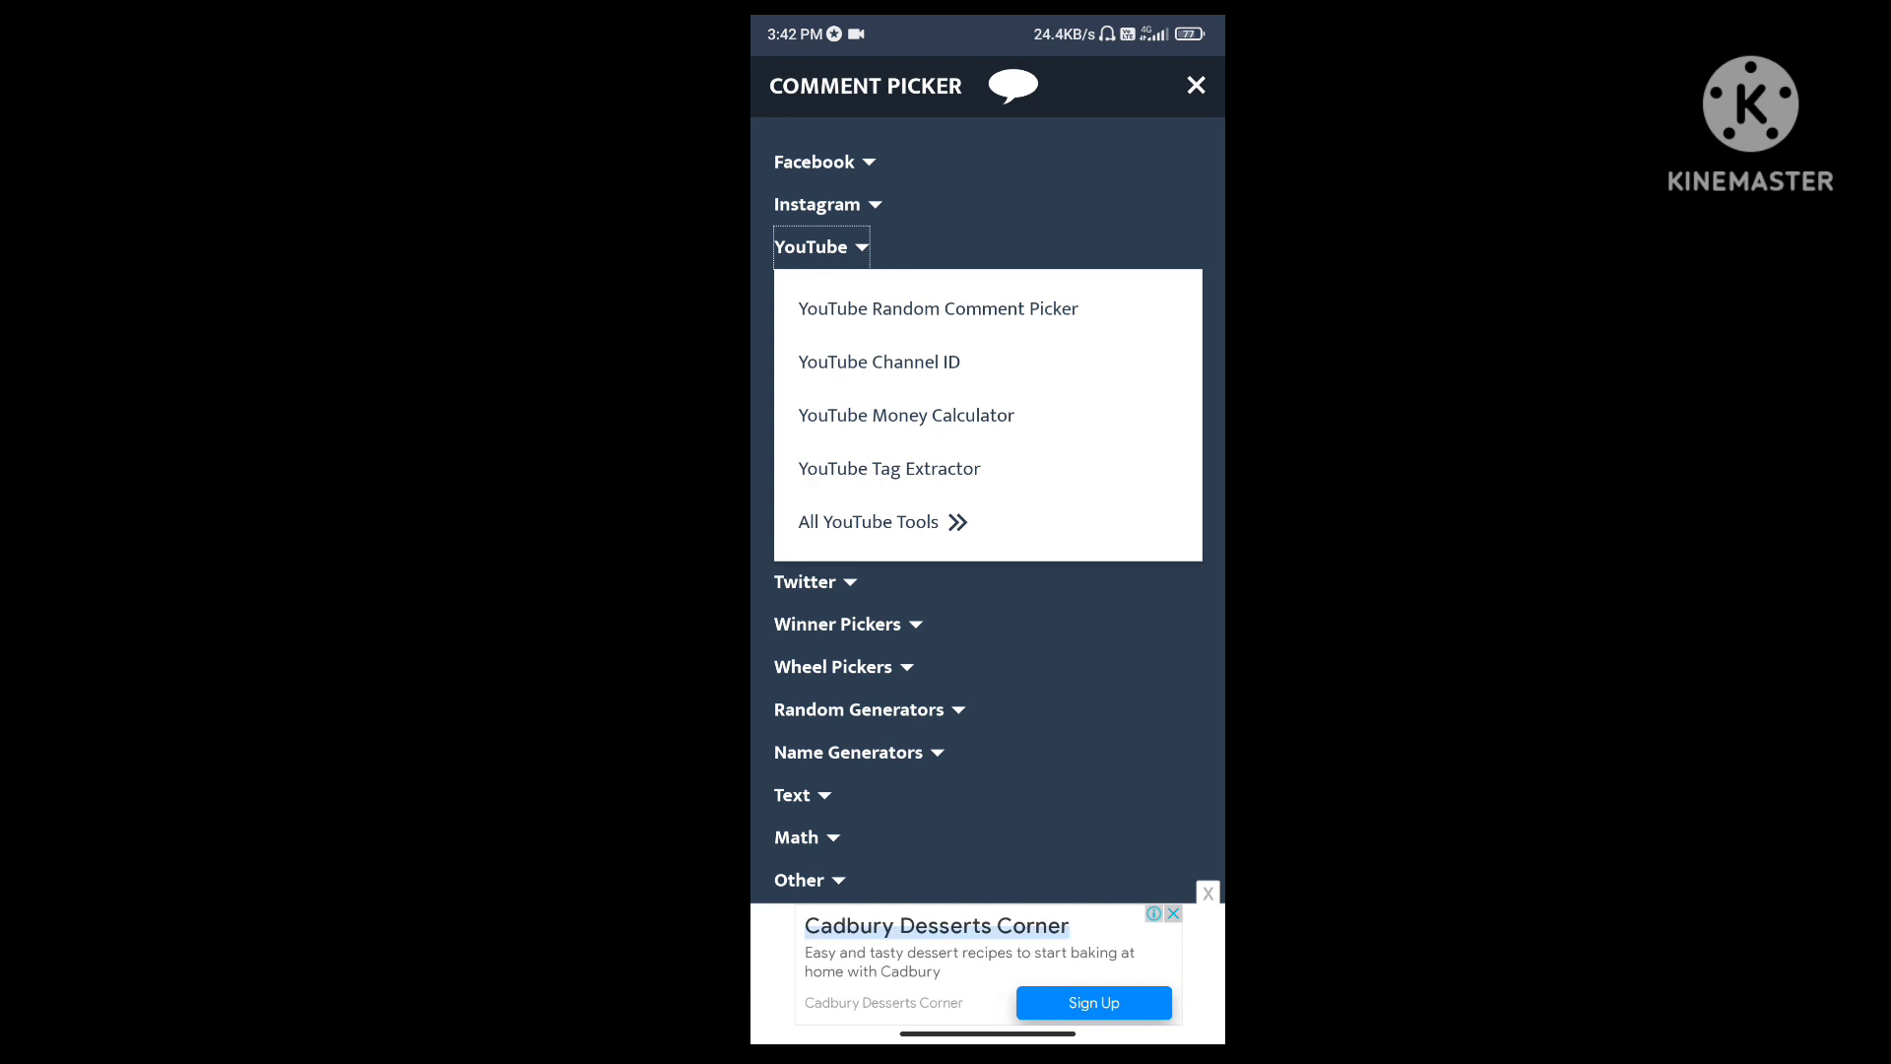
left_click(879, 362)
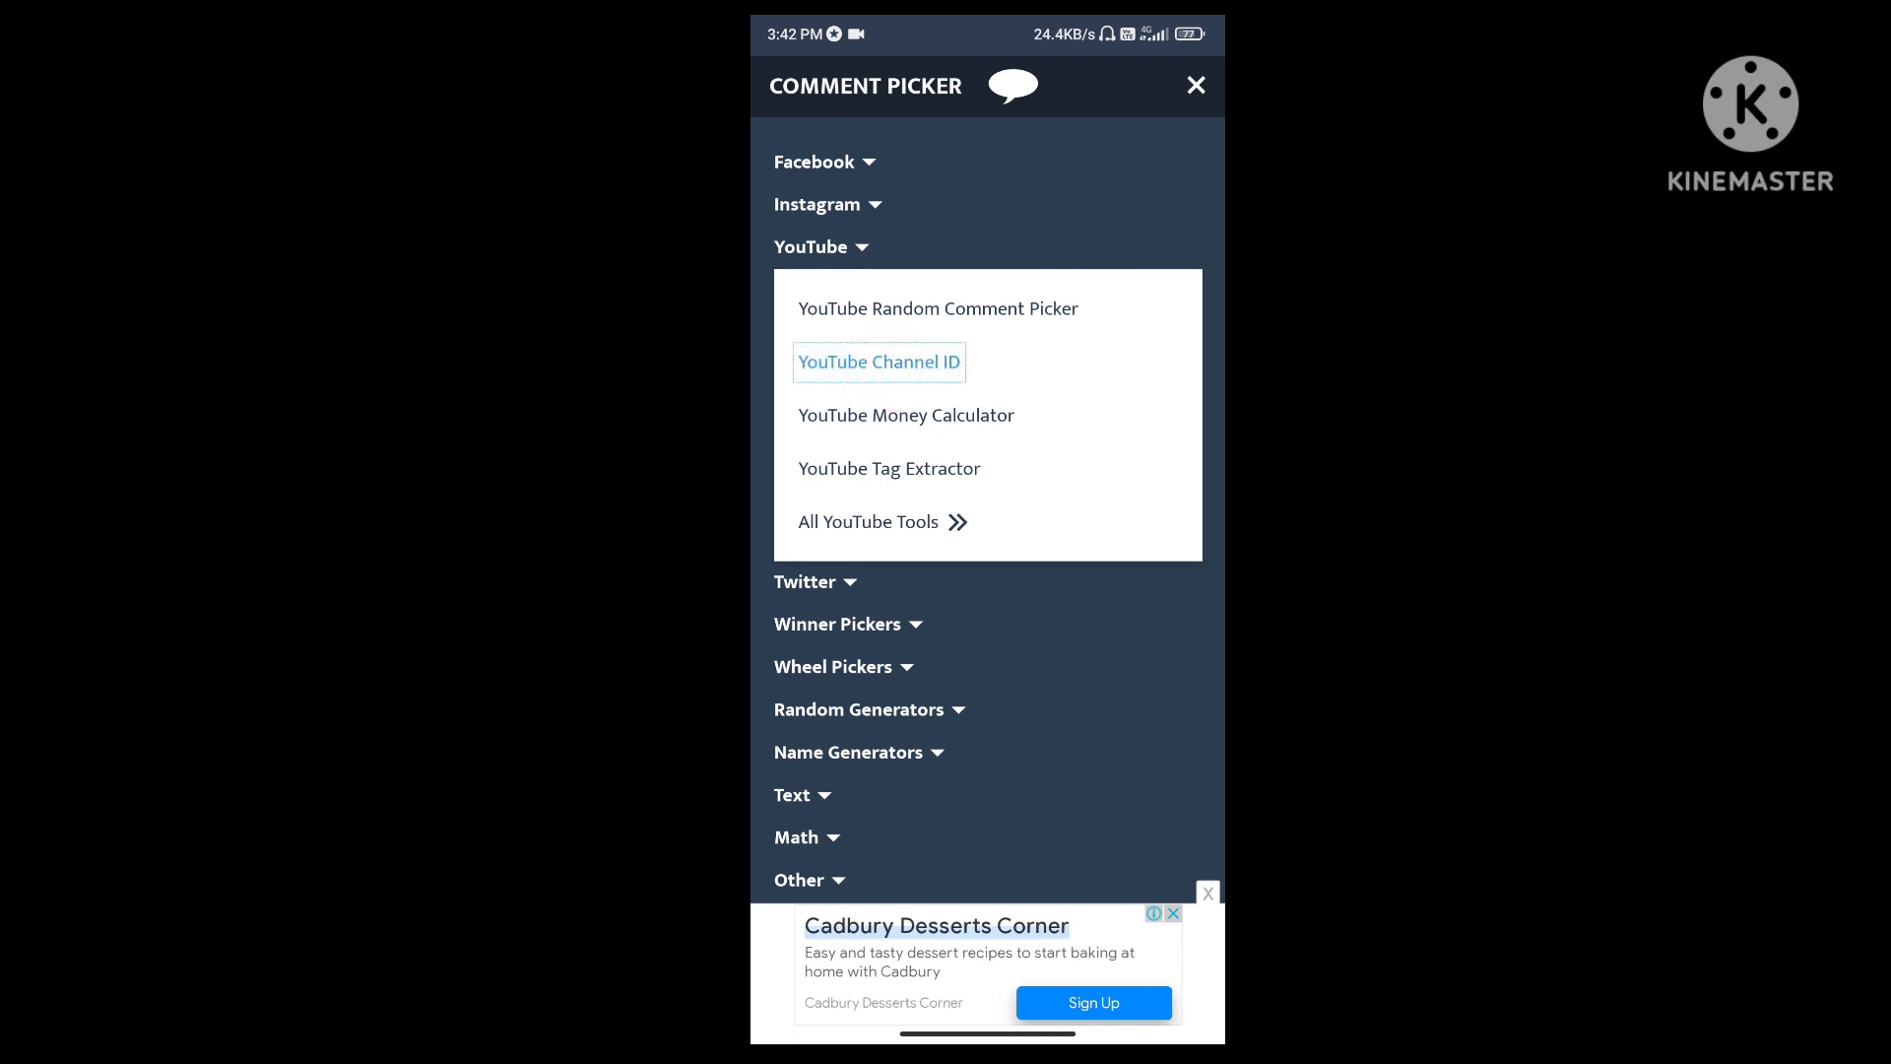
scroll(1059, 616, "down", 5)
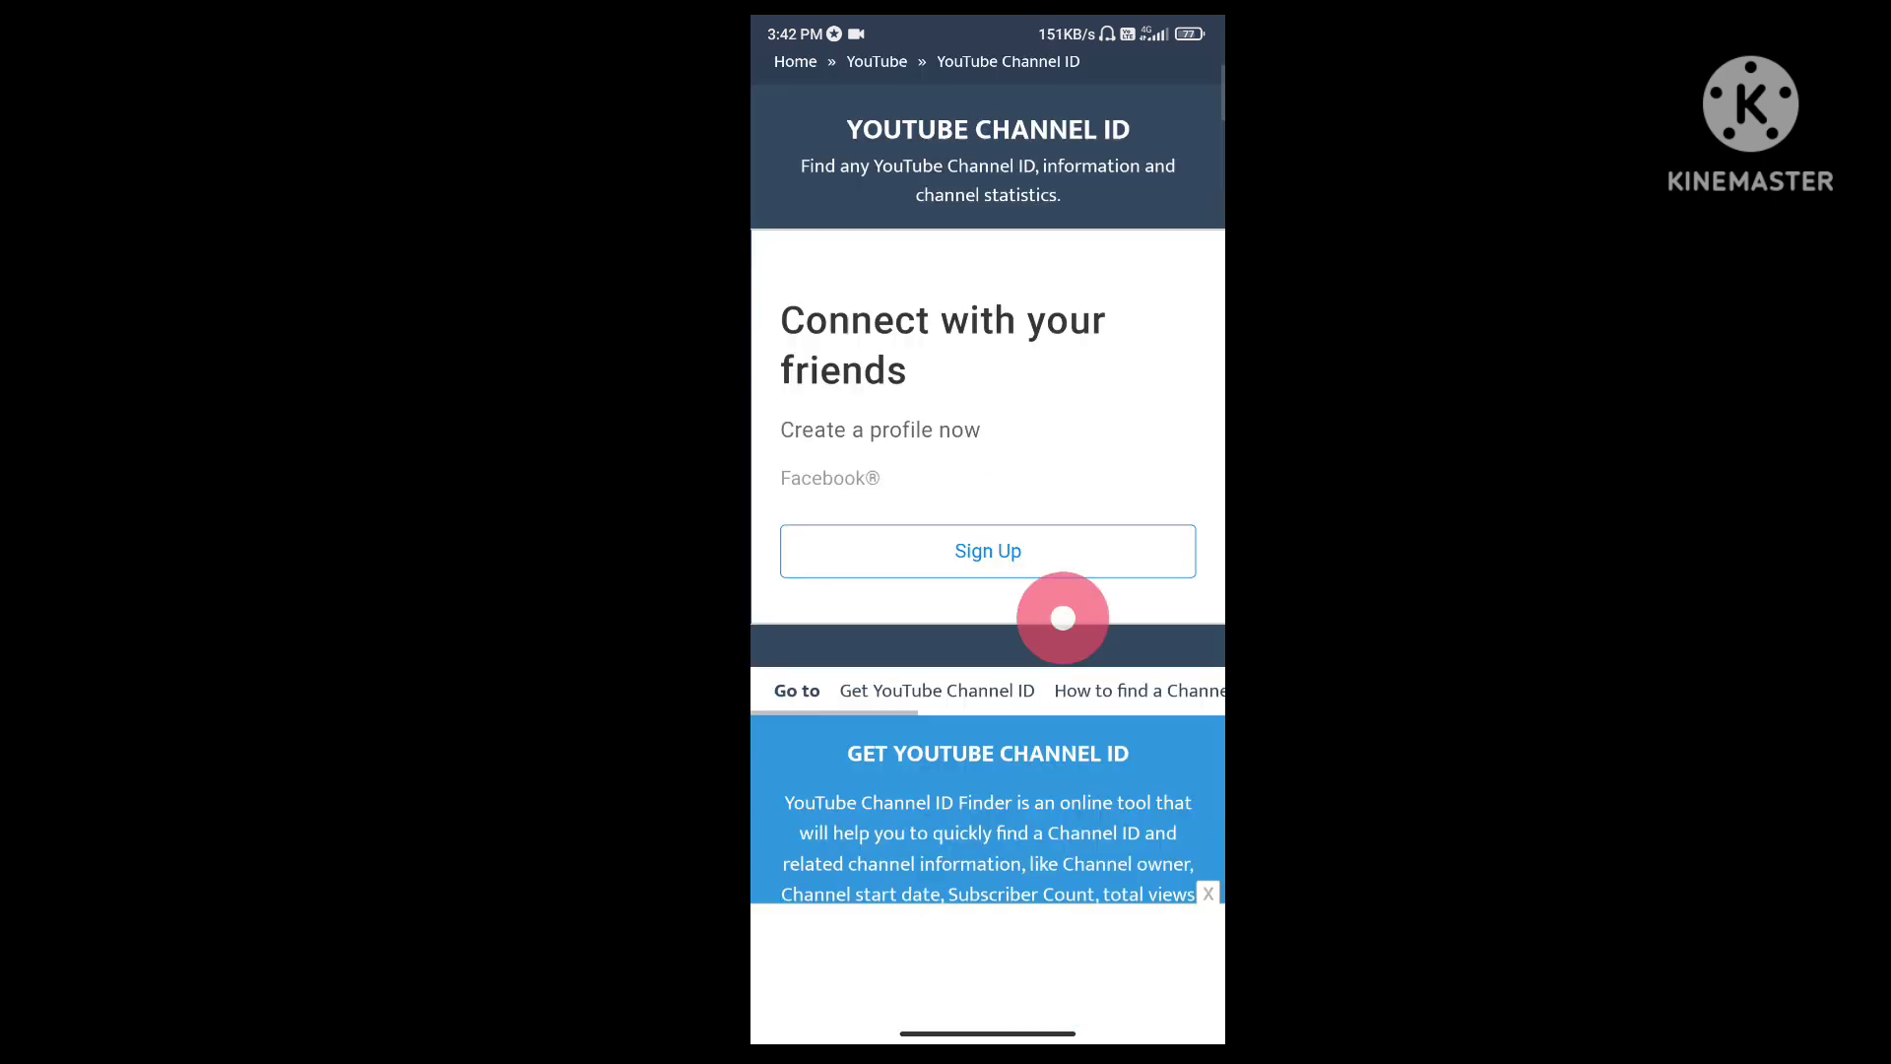
scroll(1043, 843, "down", 5)
scroll(1044, 751, "down", 5)
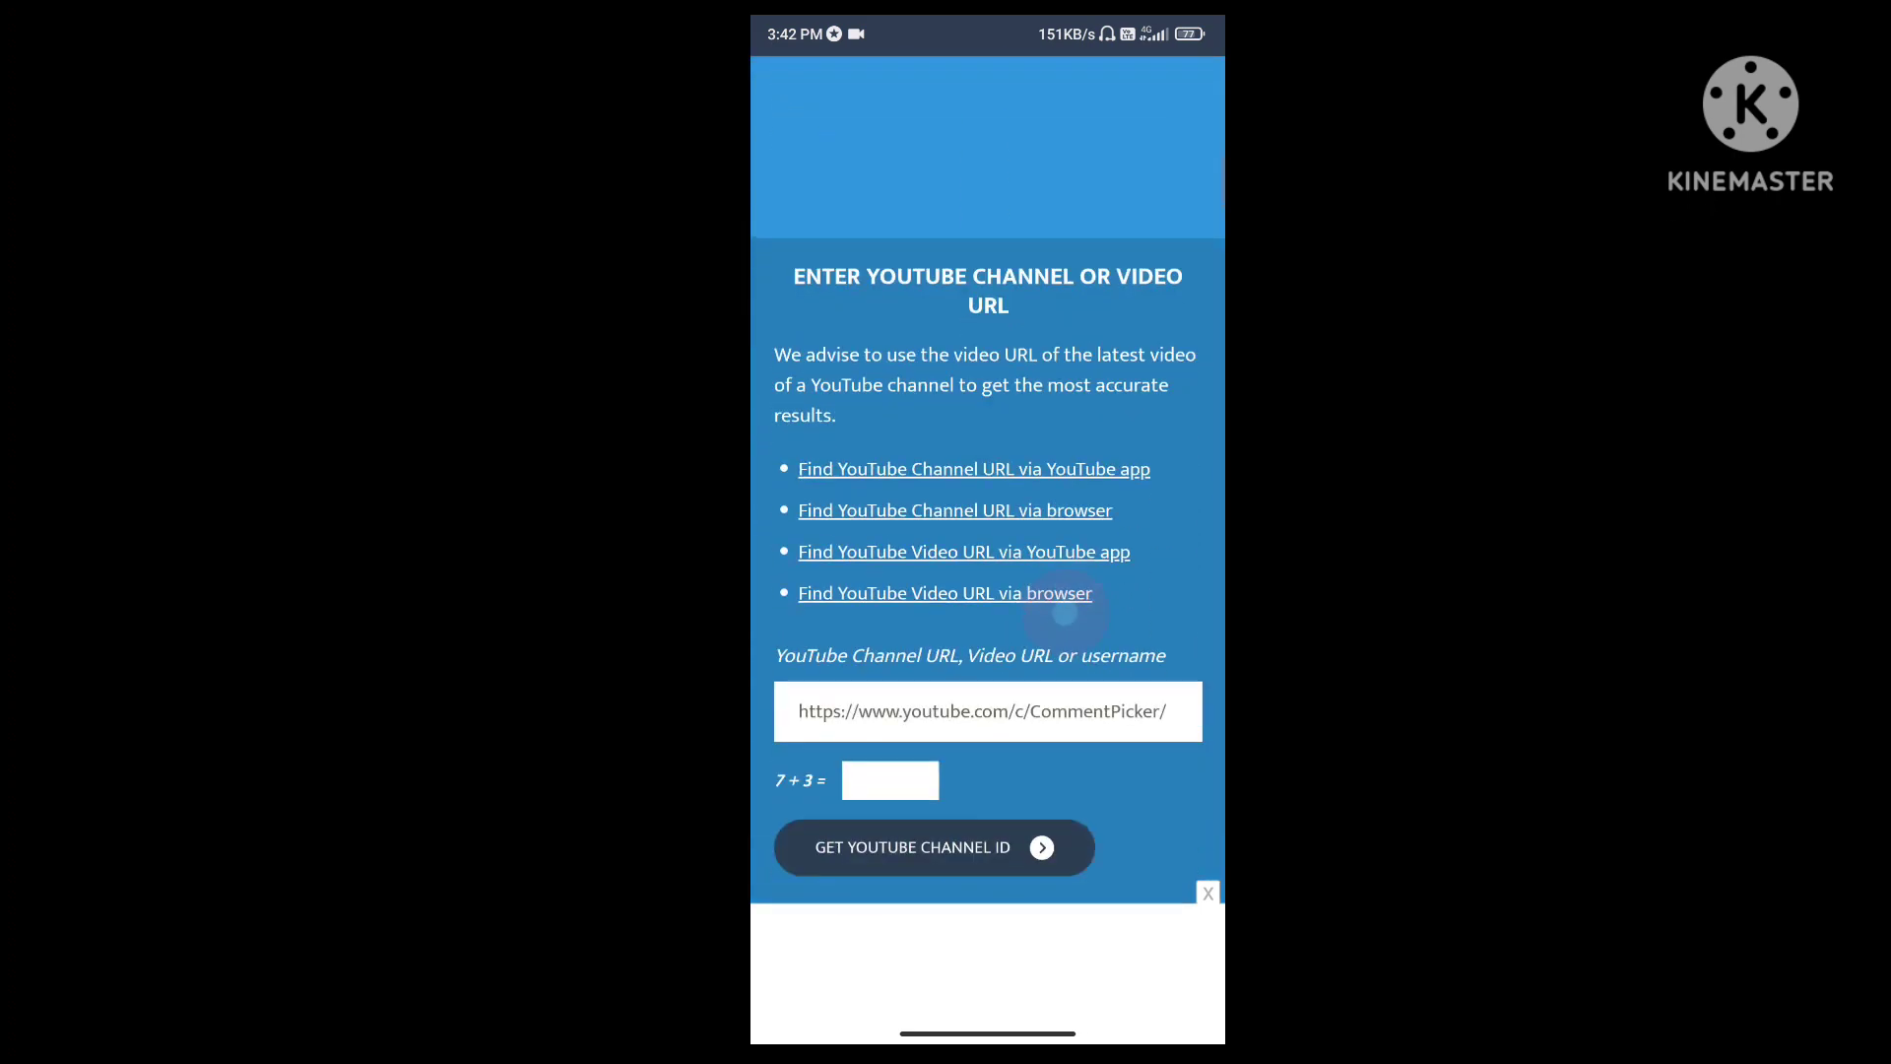
scroll(1047, 753, "up", 1)
scroll(1047, 751, "down", 1)
scroll(1048, 684, "down", 1)
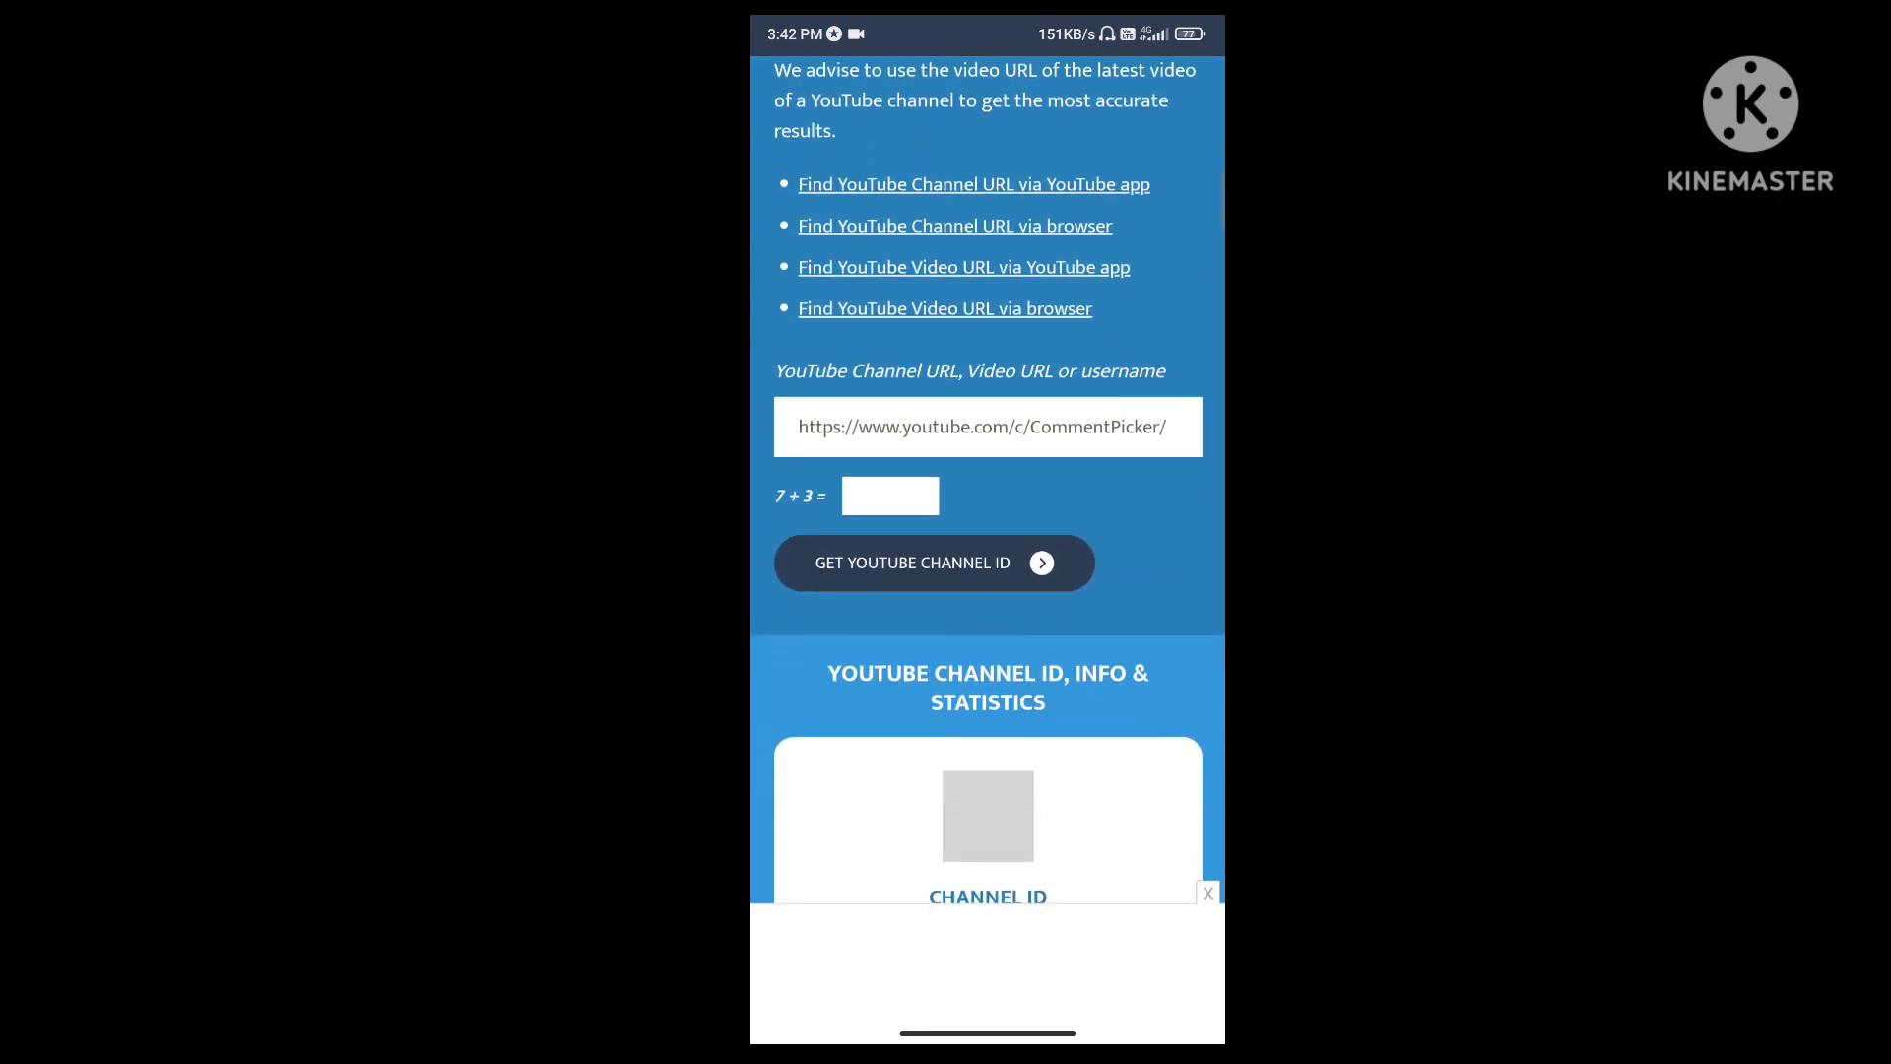
Step: Focus the YouTube Channel URL field, then switch to the recent-apps overview
left_click(1090, 424)
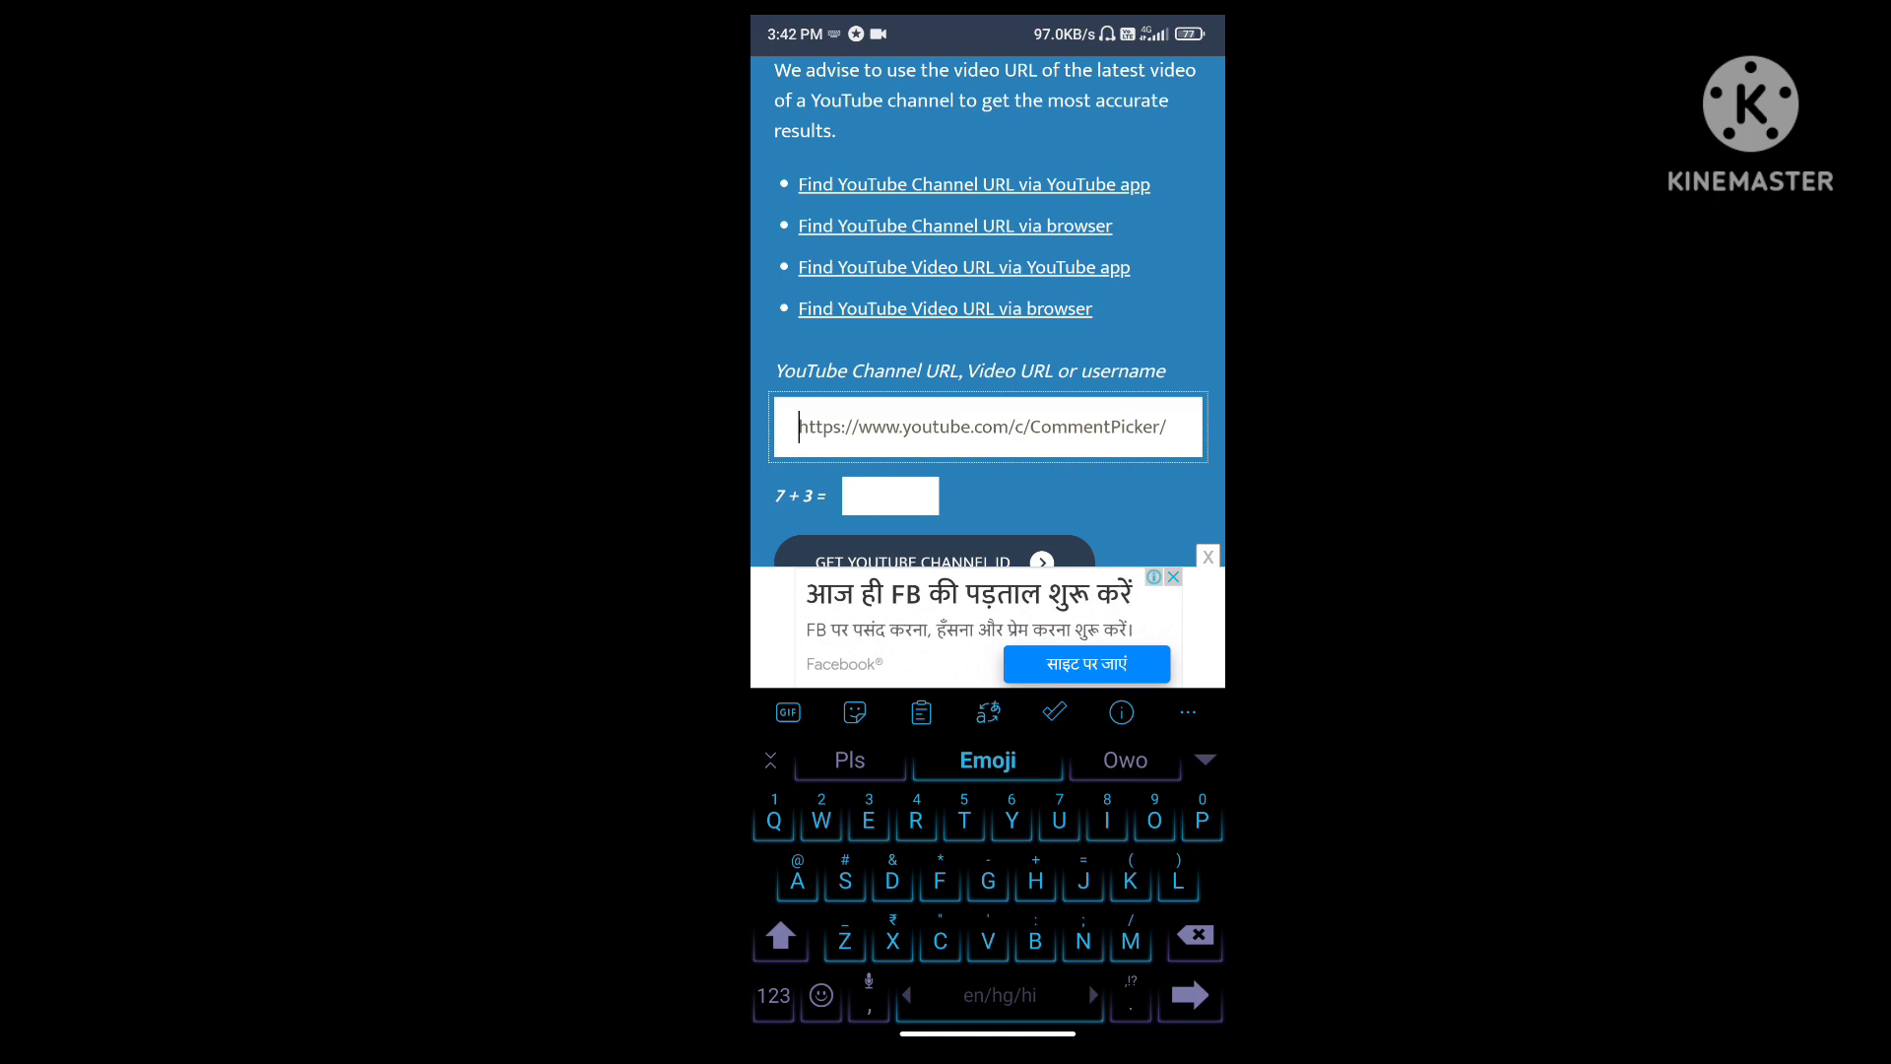
left_click_drag(987, 1035, 1013, 865)
left_click_drag(1084, 768, 1085, 325)
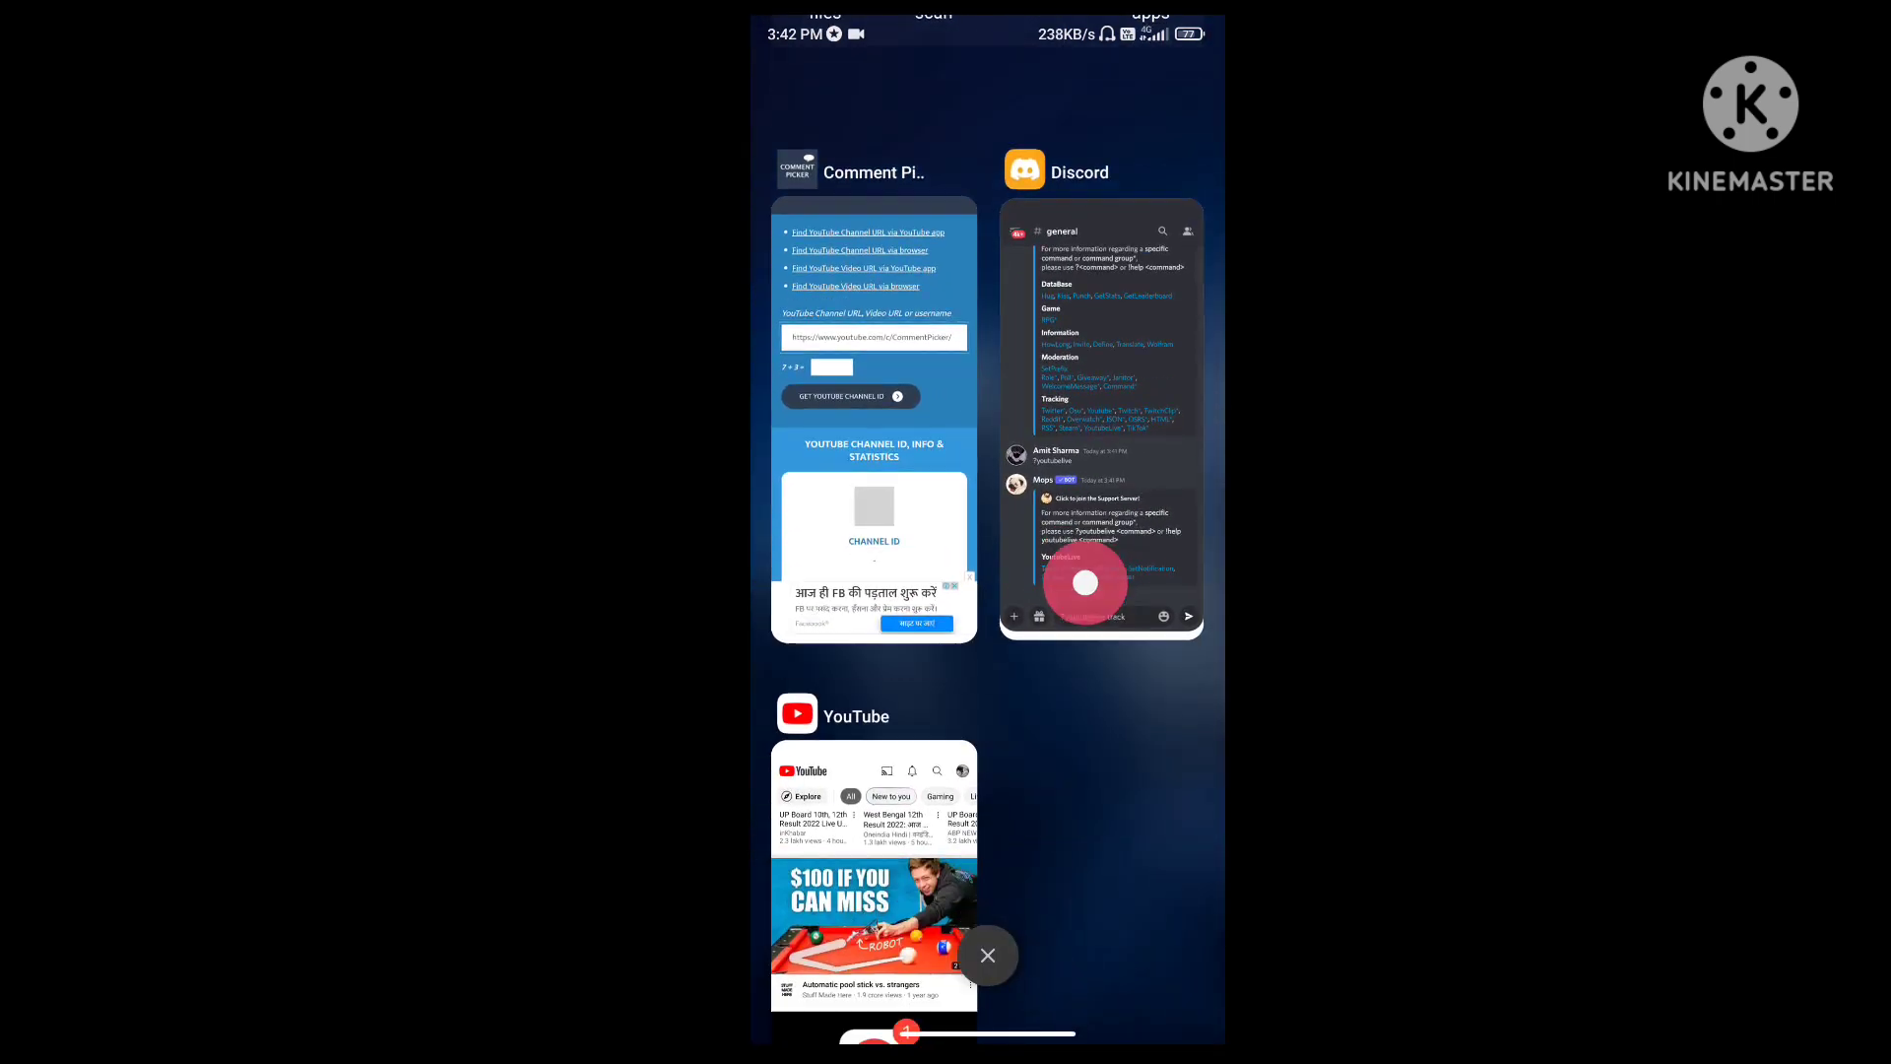
Step: Copy the Beluga channel link from its YouTube page's Share menu
left_click(886, 688)
left_click_drag(1050, 804, 1050, 642)
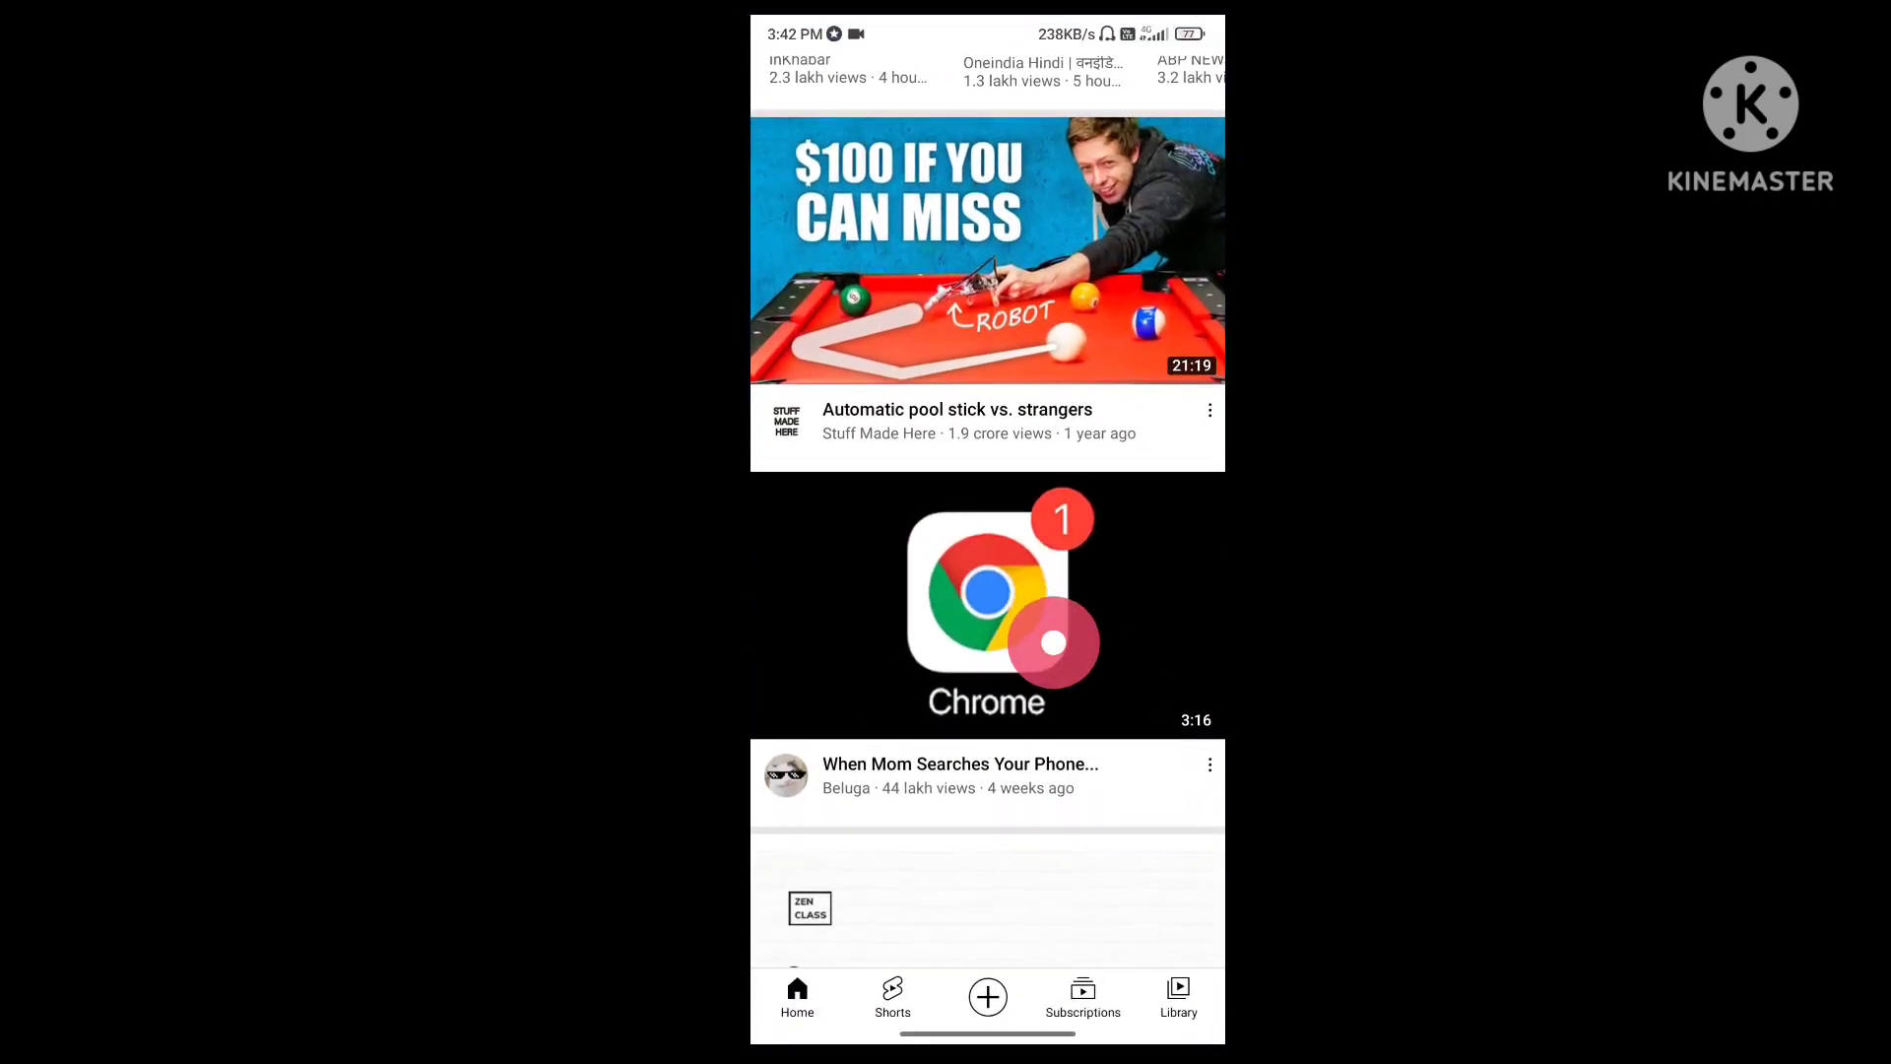
left_click(785, 773)
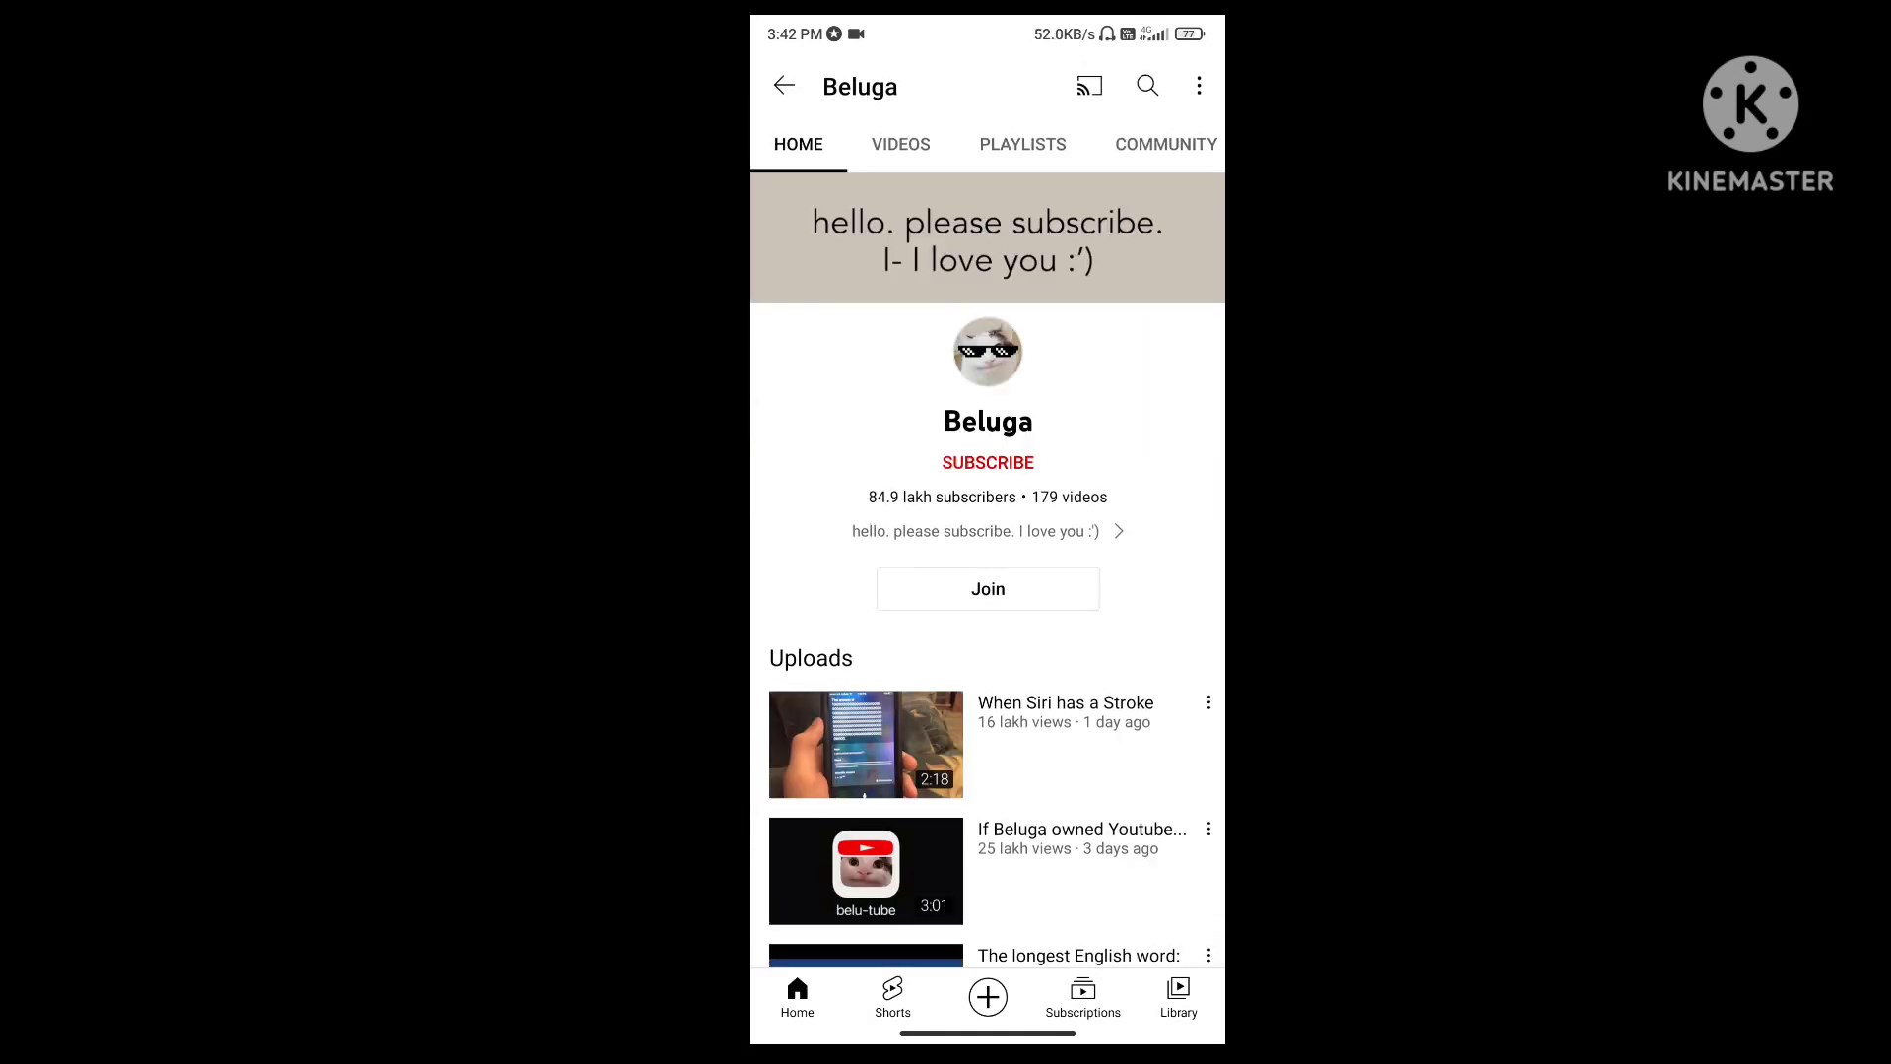
left_click(1199, 85)
left_click(1119, 83)
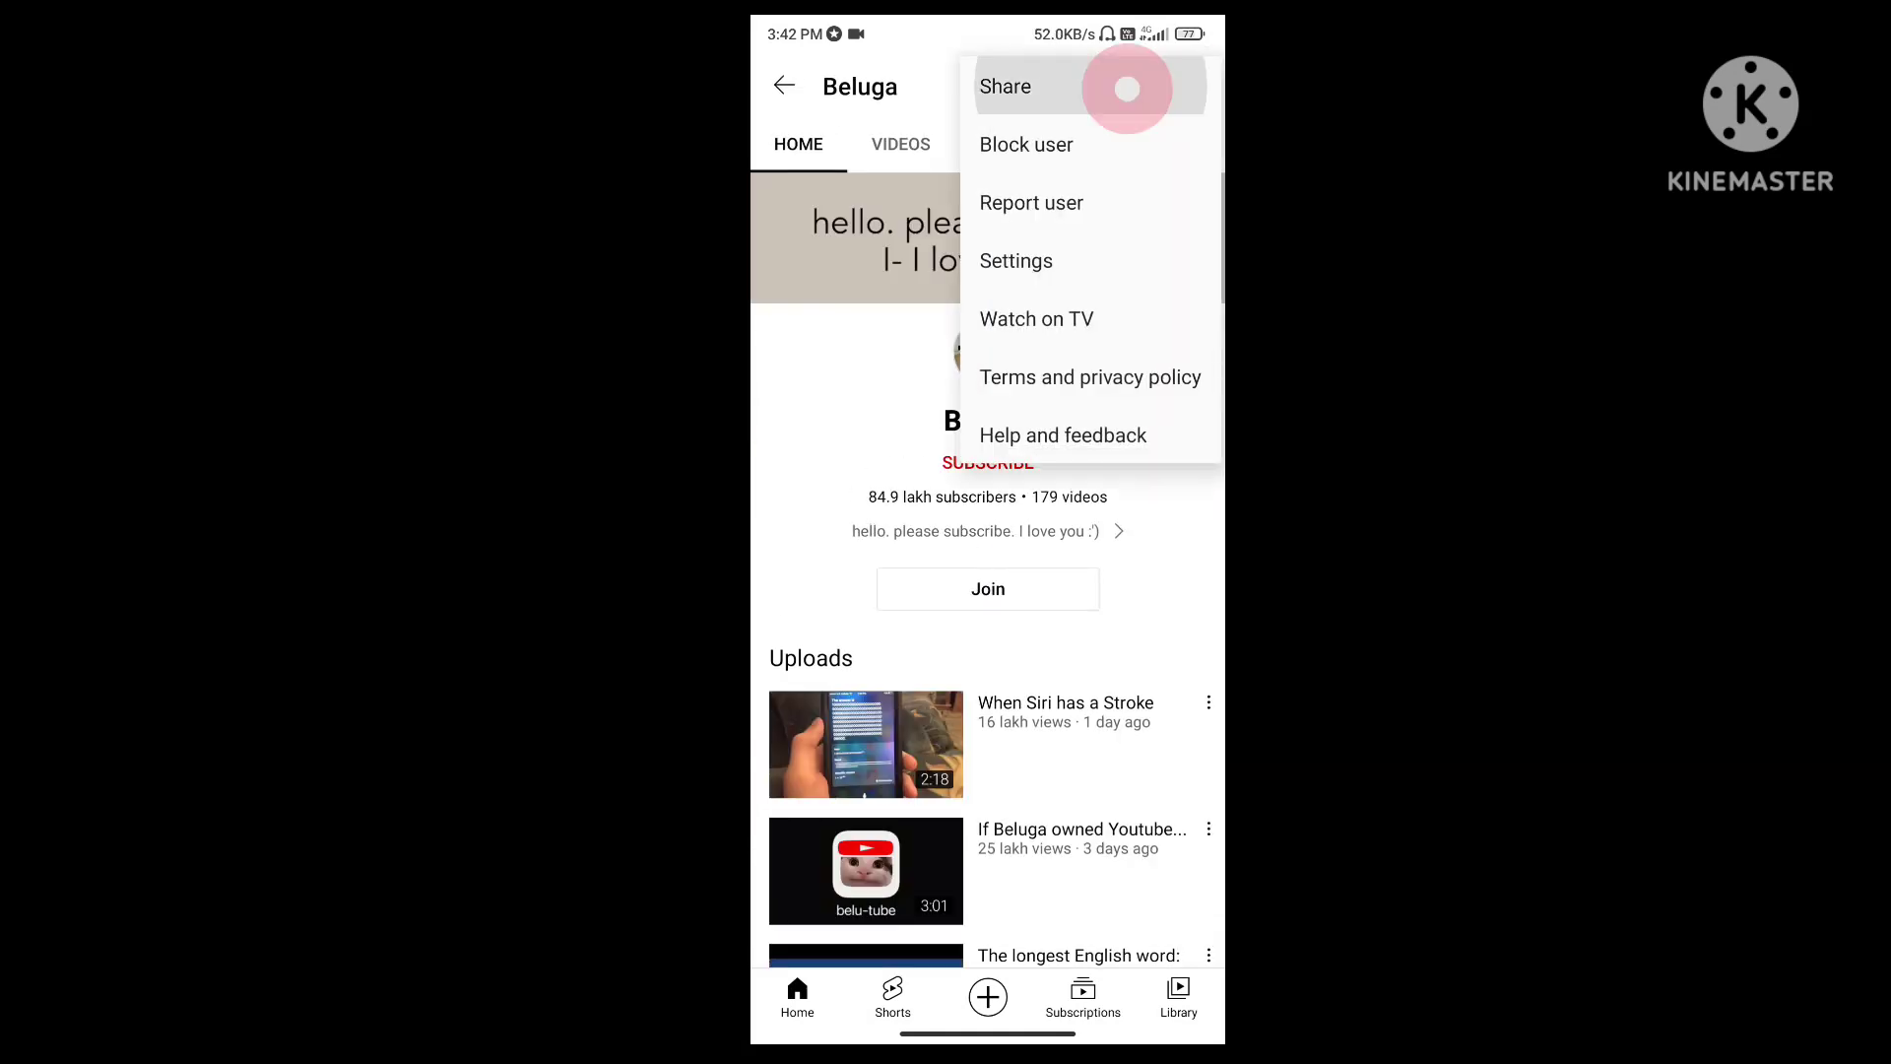
left_click(829, 414)
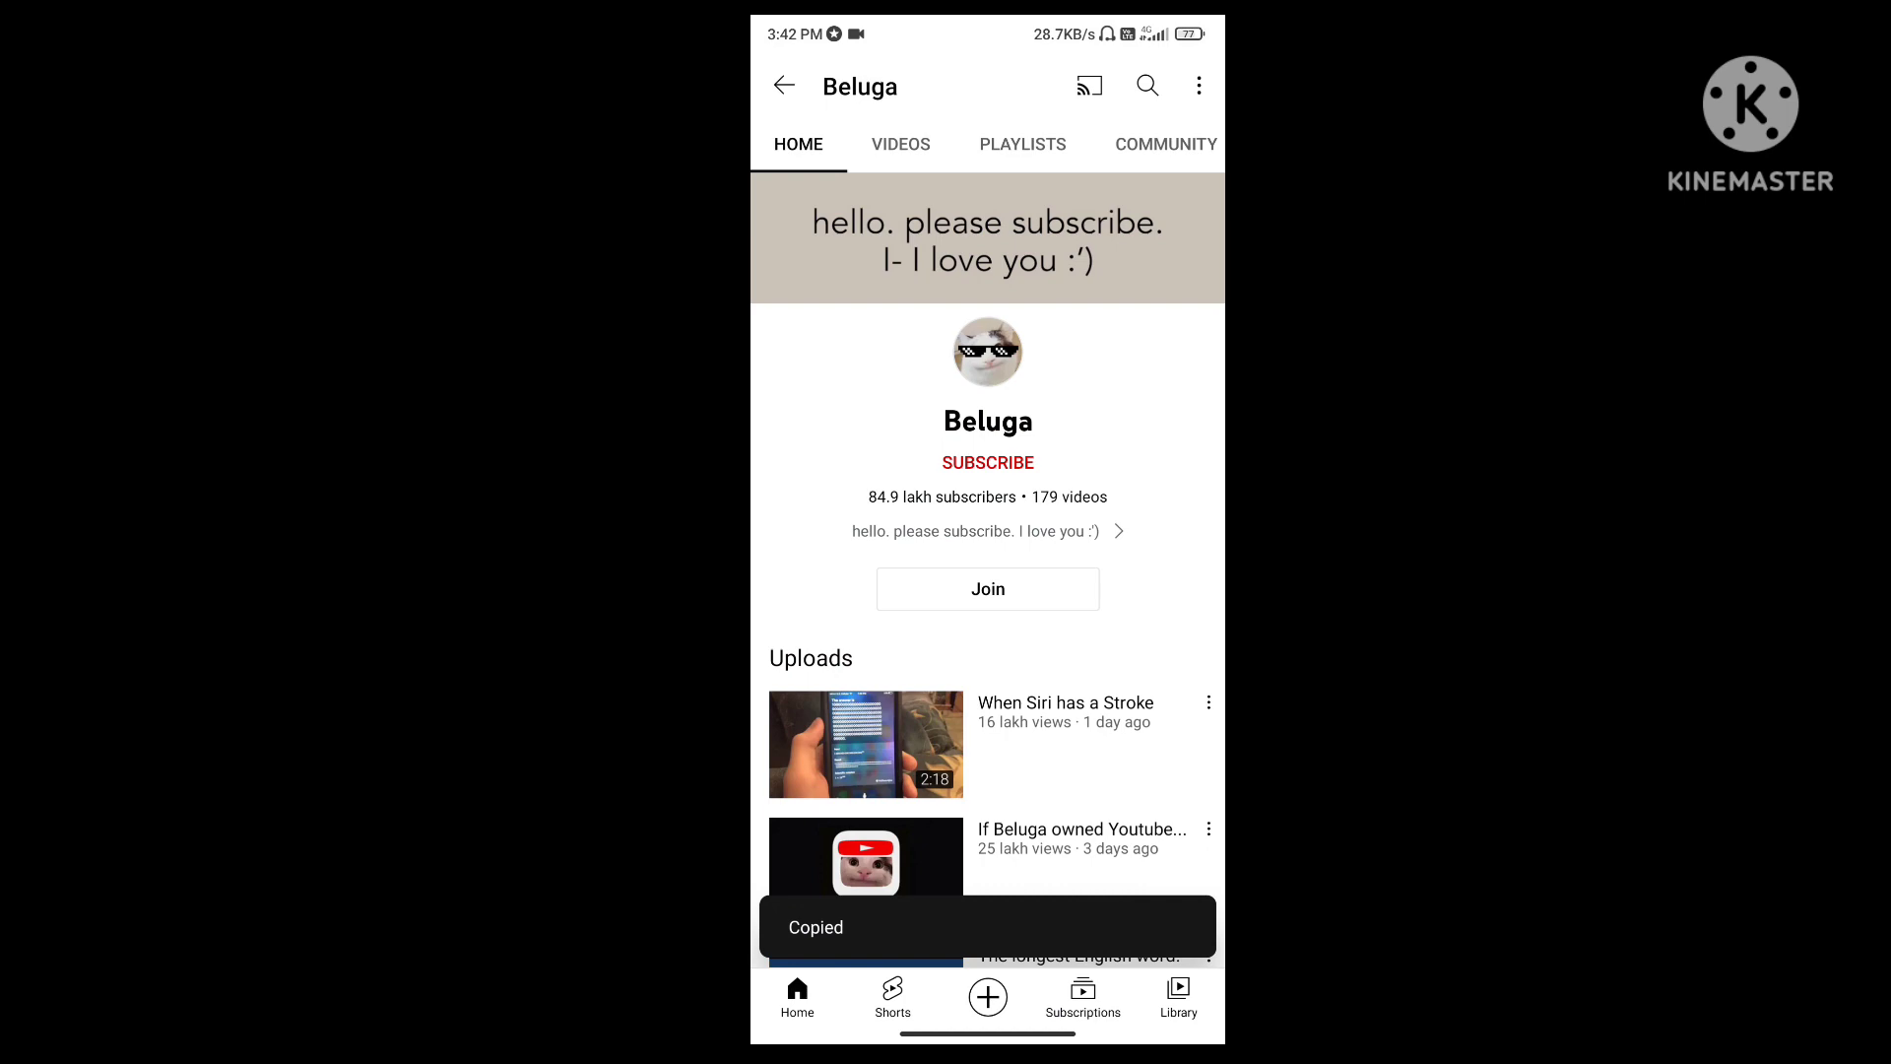
left_click_drag(1184, 688, 1063, 688)
Step: Paste the Beluga link into Comment Picker, answer the captcha with 10, and look it up
left_click_drag(987, 1034, 1000, 873)
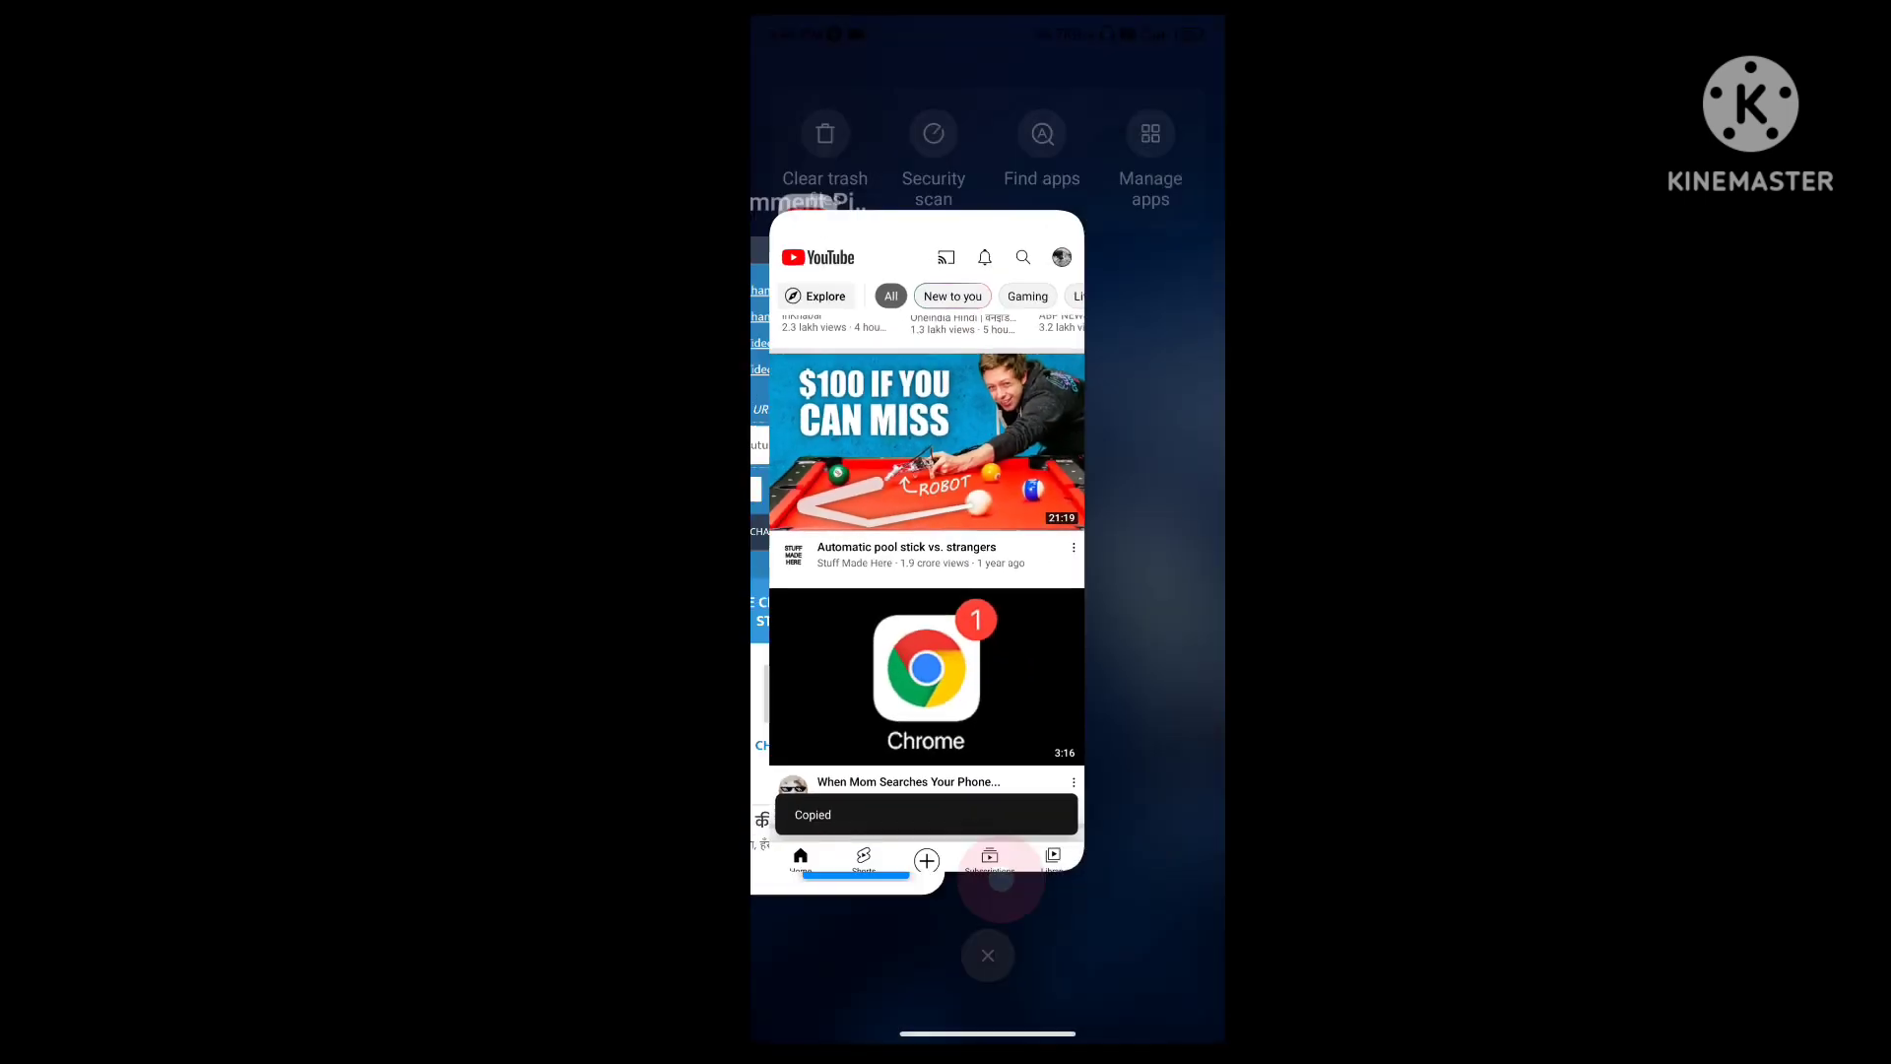
left_click(1078, 696)
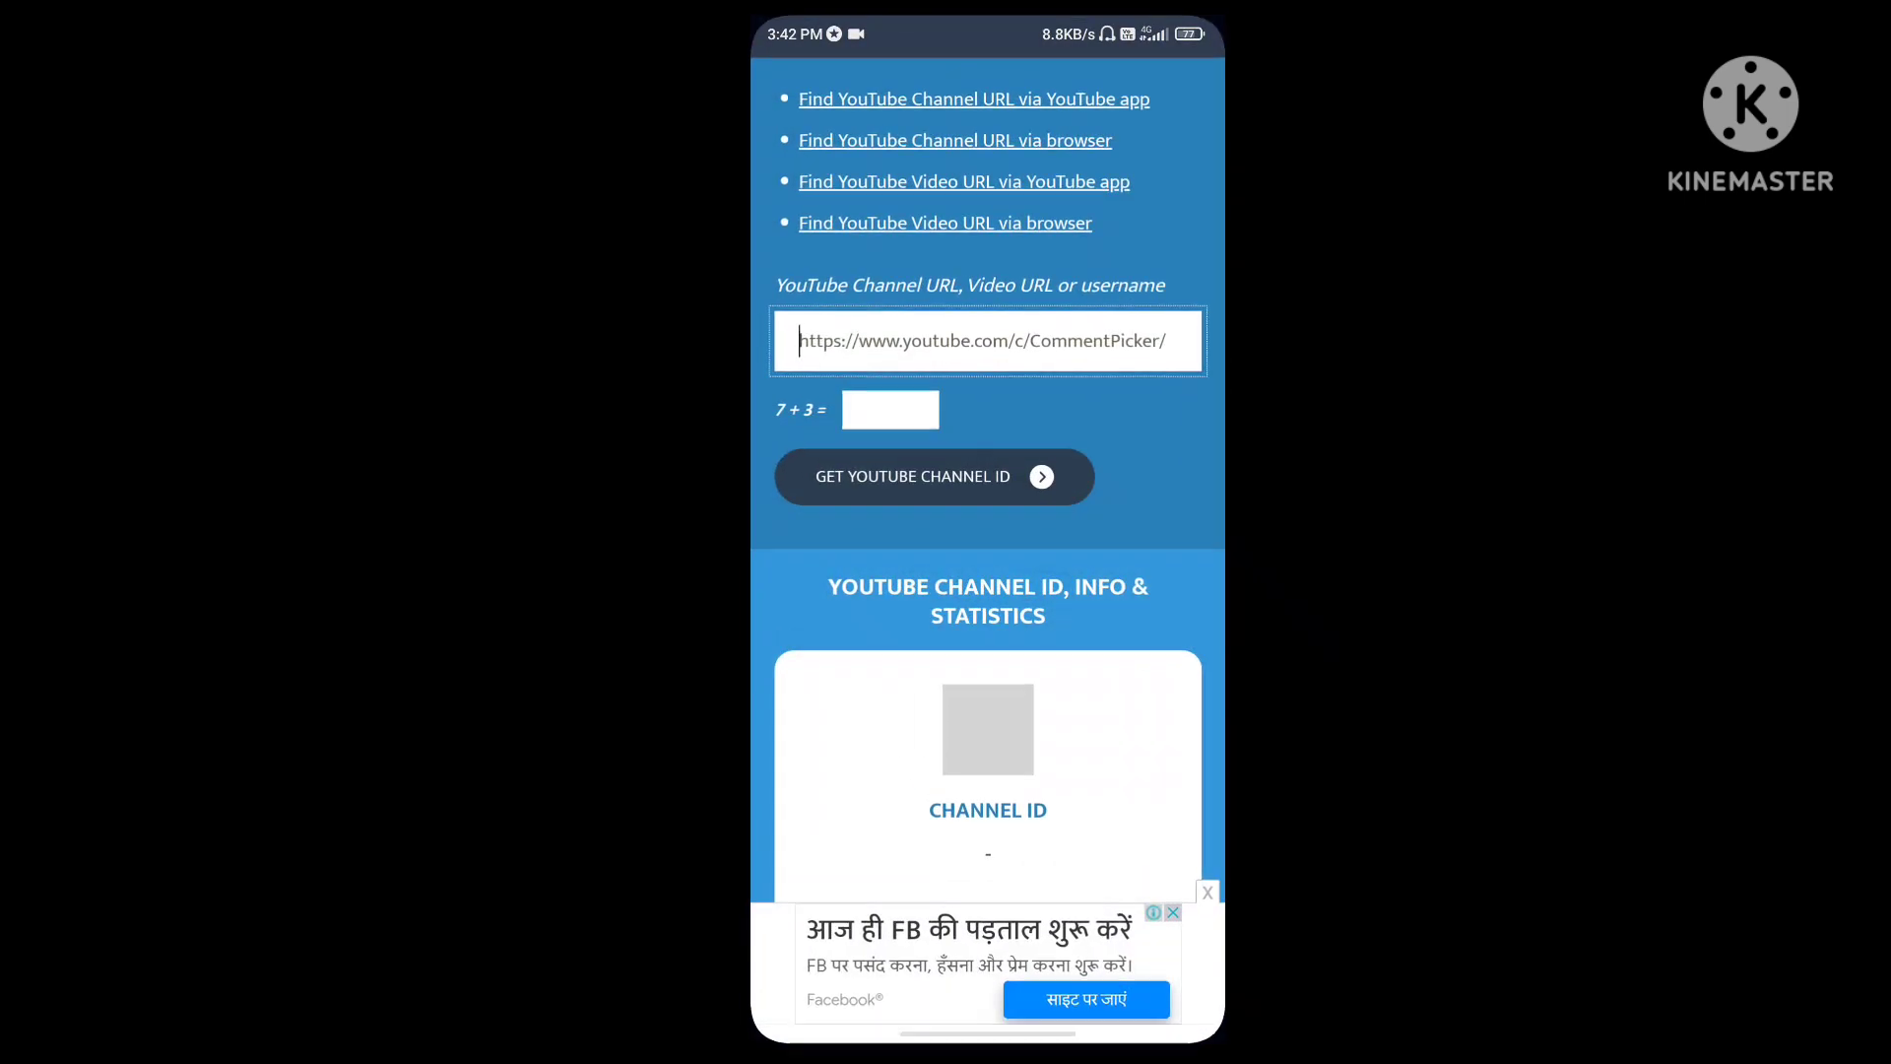
left_click(1020, 333)
left_click(811, 282)
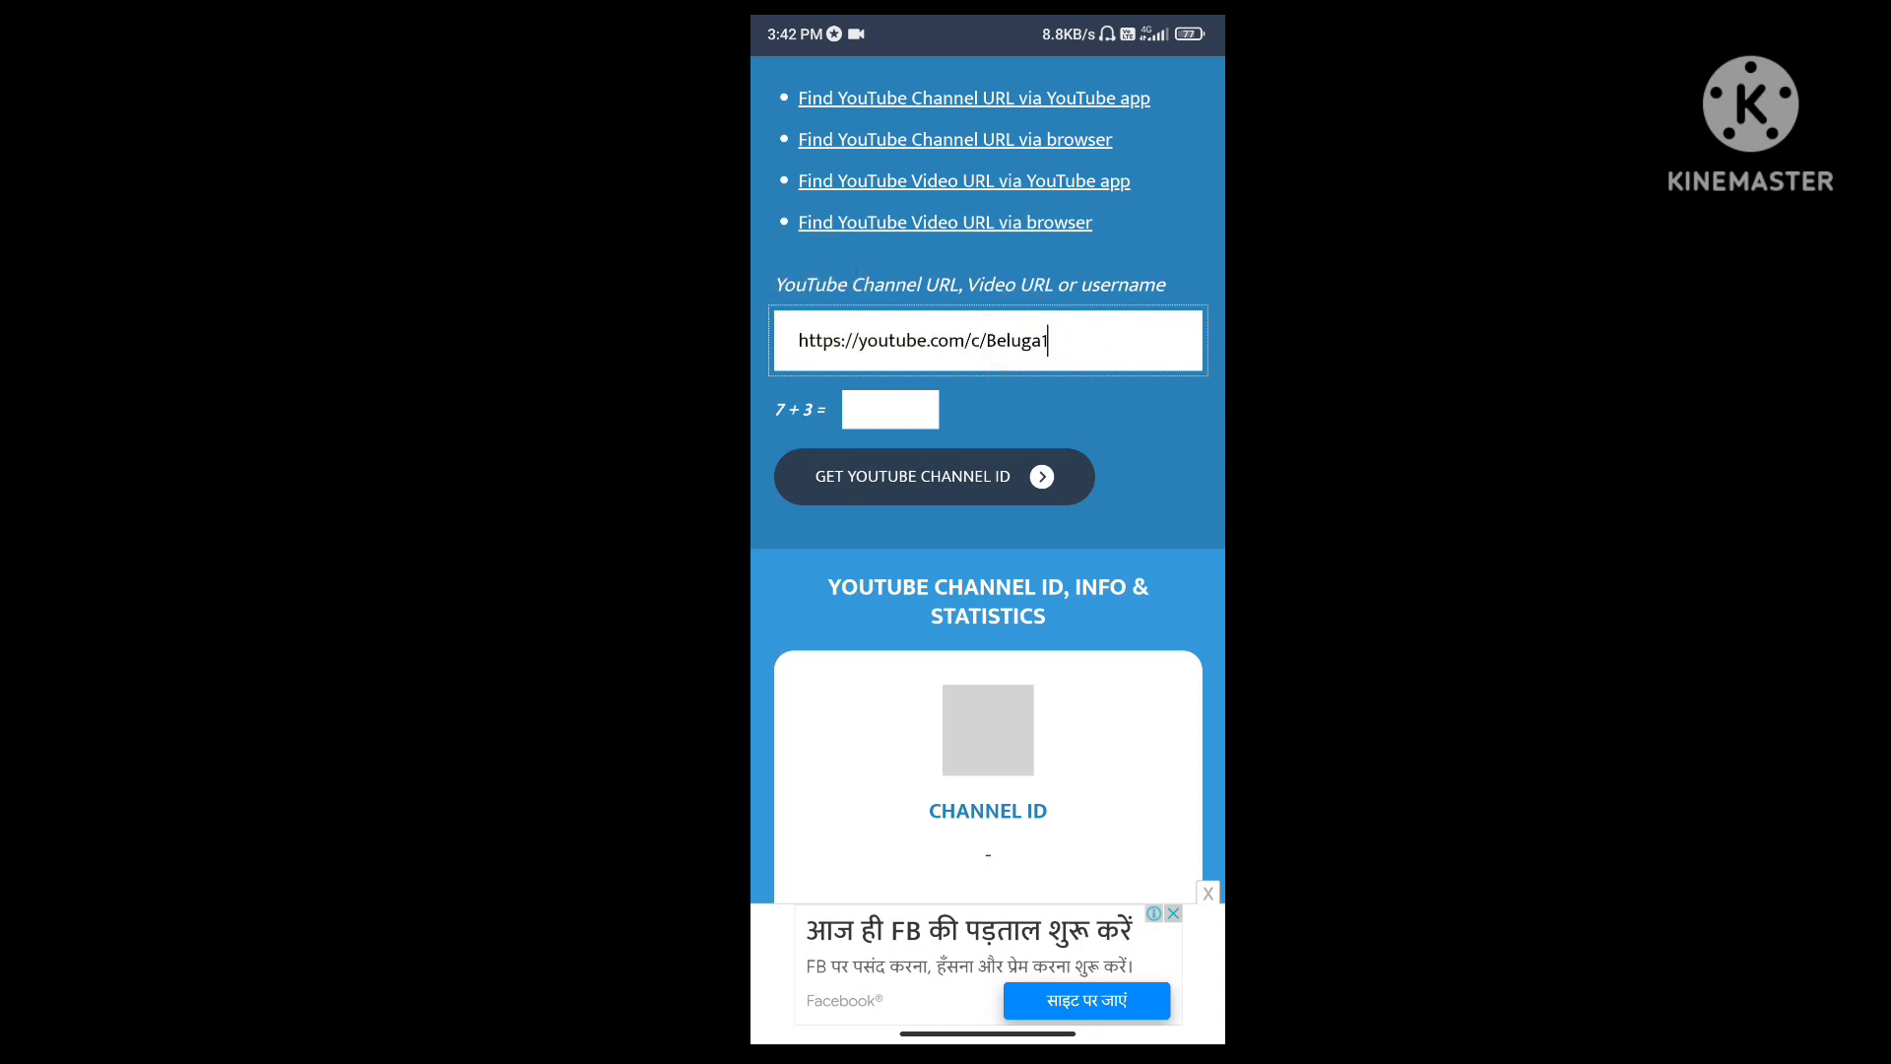
left_click(890, 409)
left_click(772, 994)
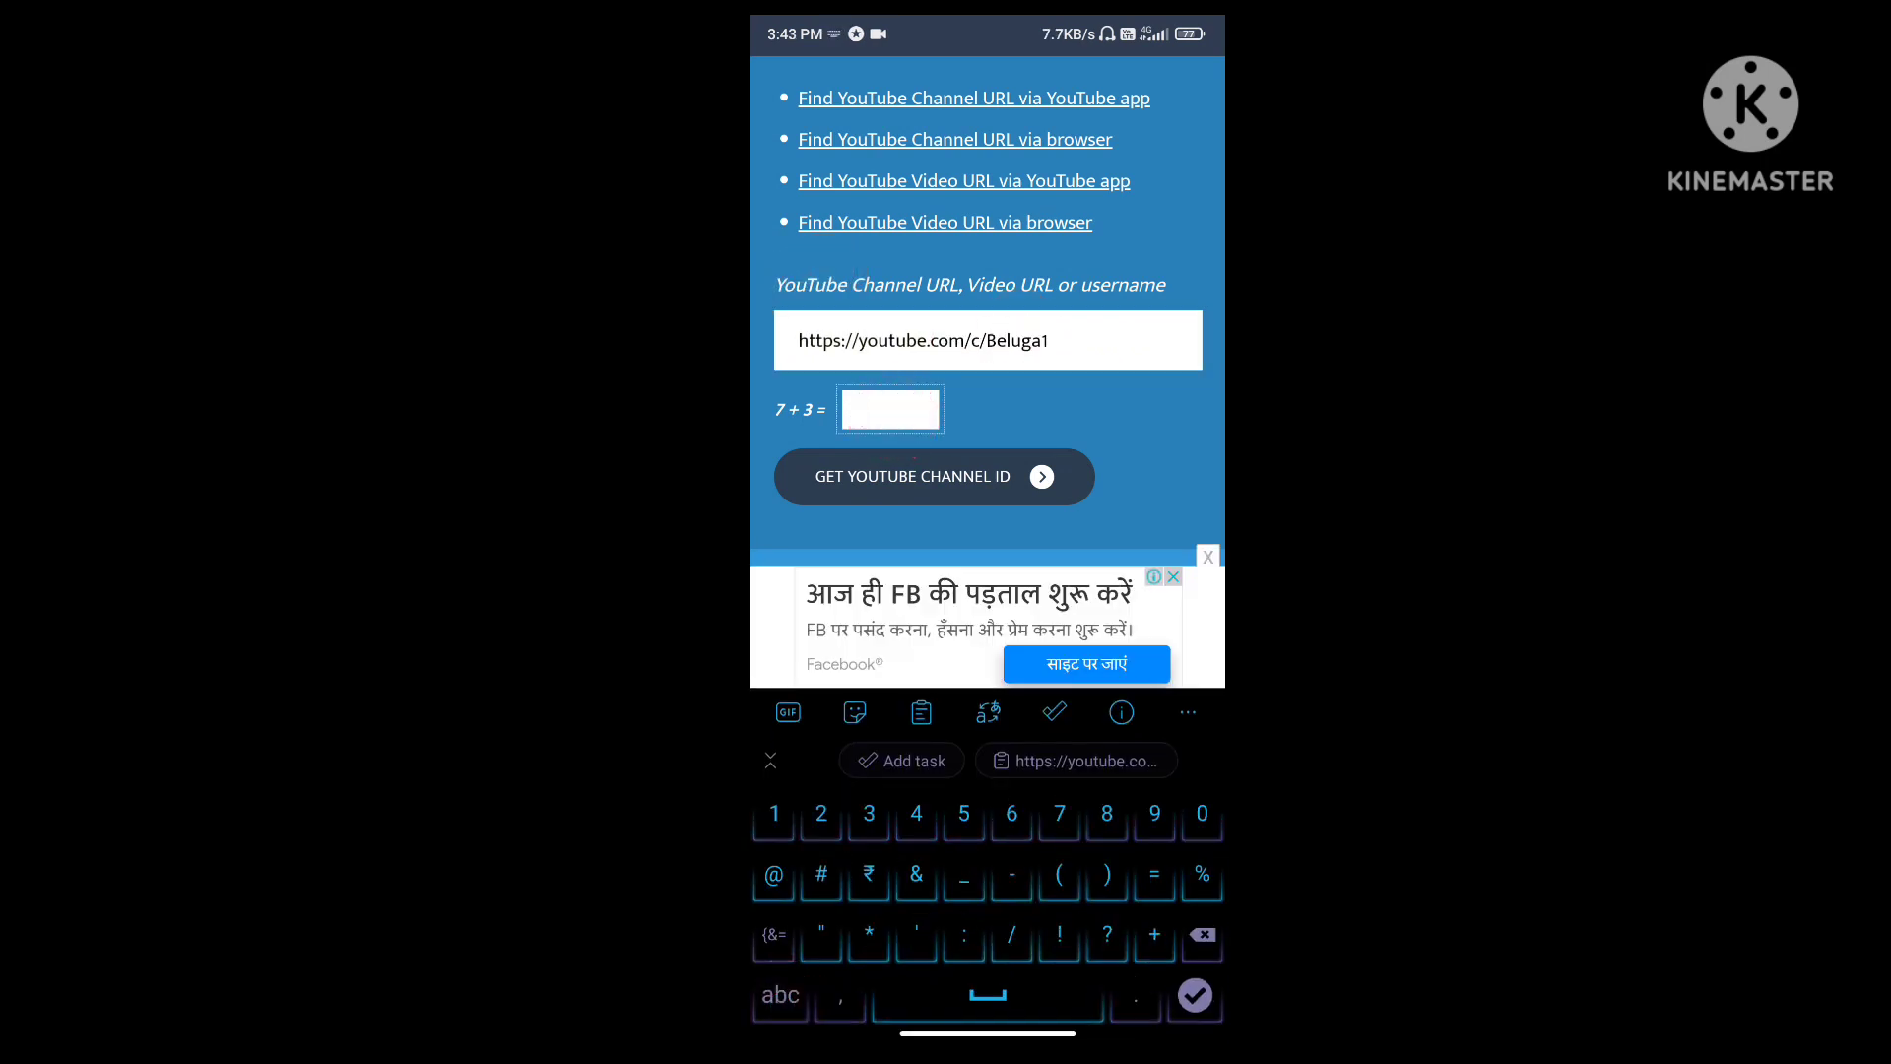
type("10")
left_click(1000, 474)
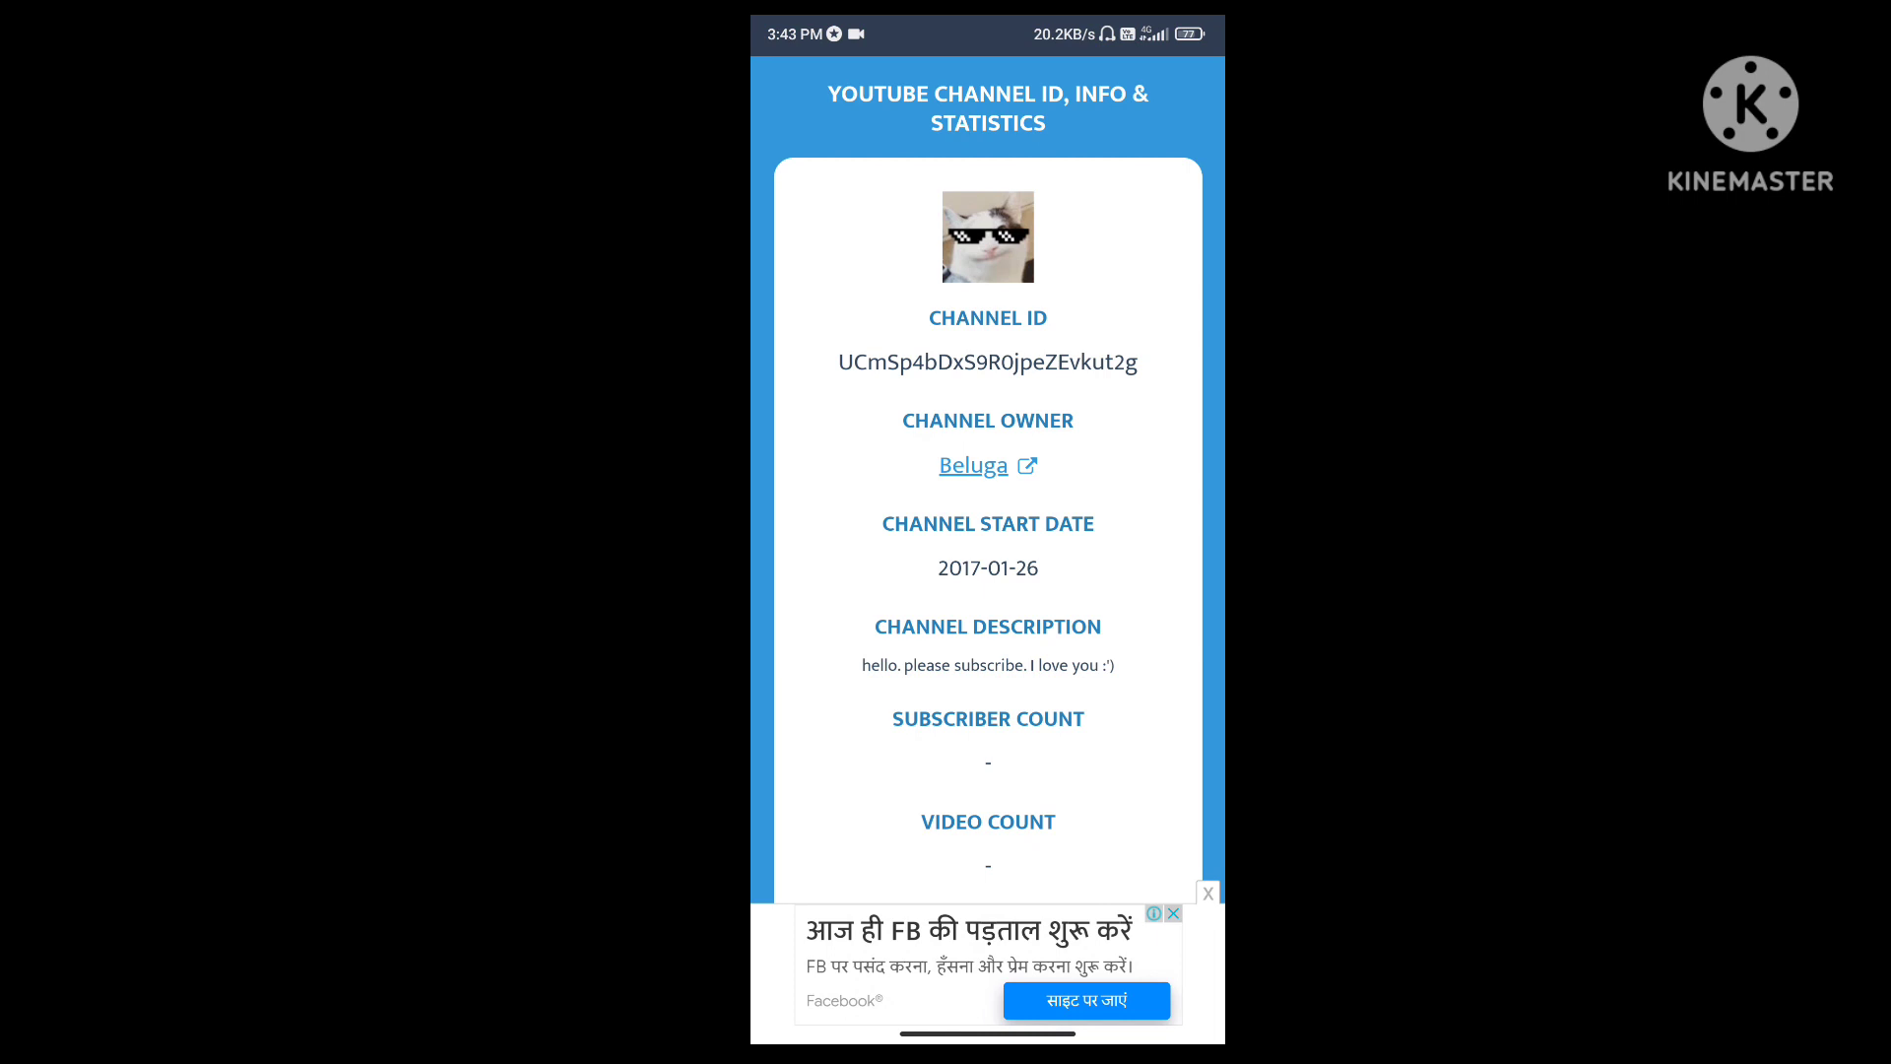
Step: Copy the returned channel ID UCmSp4bDxS9R0jpeZEvkut2g
left_click(1047, 364)
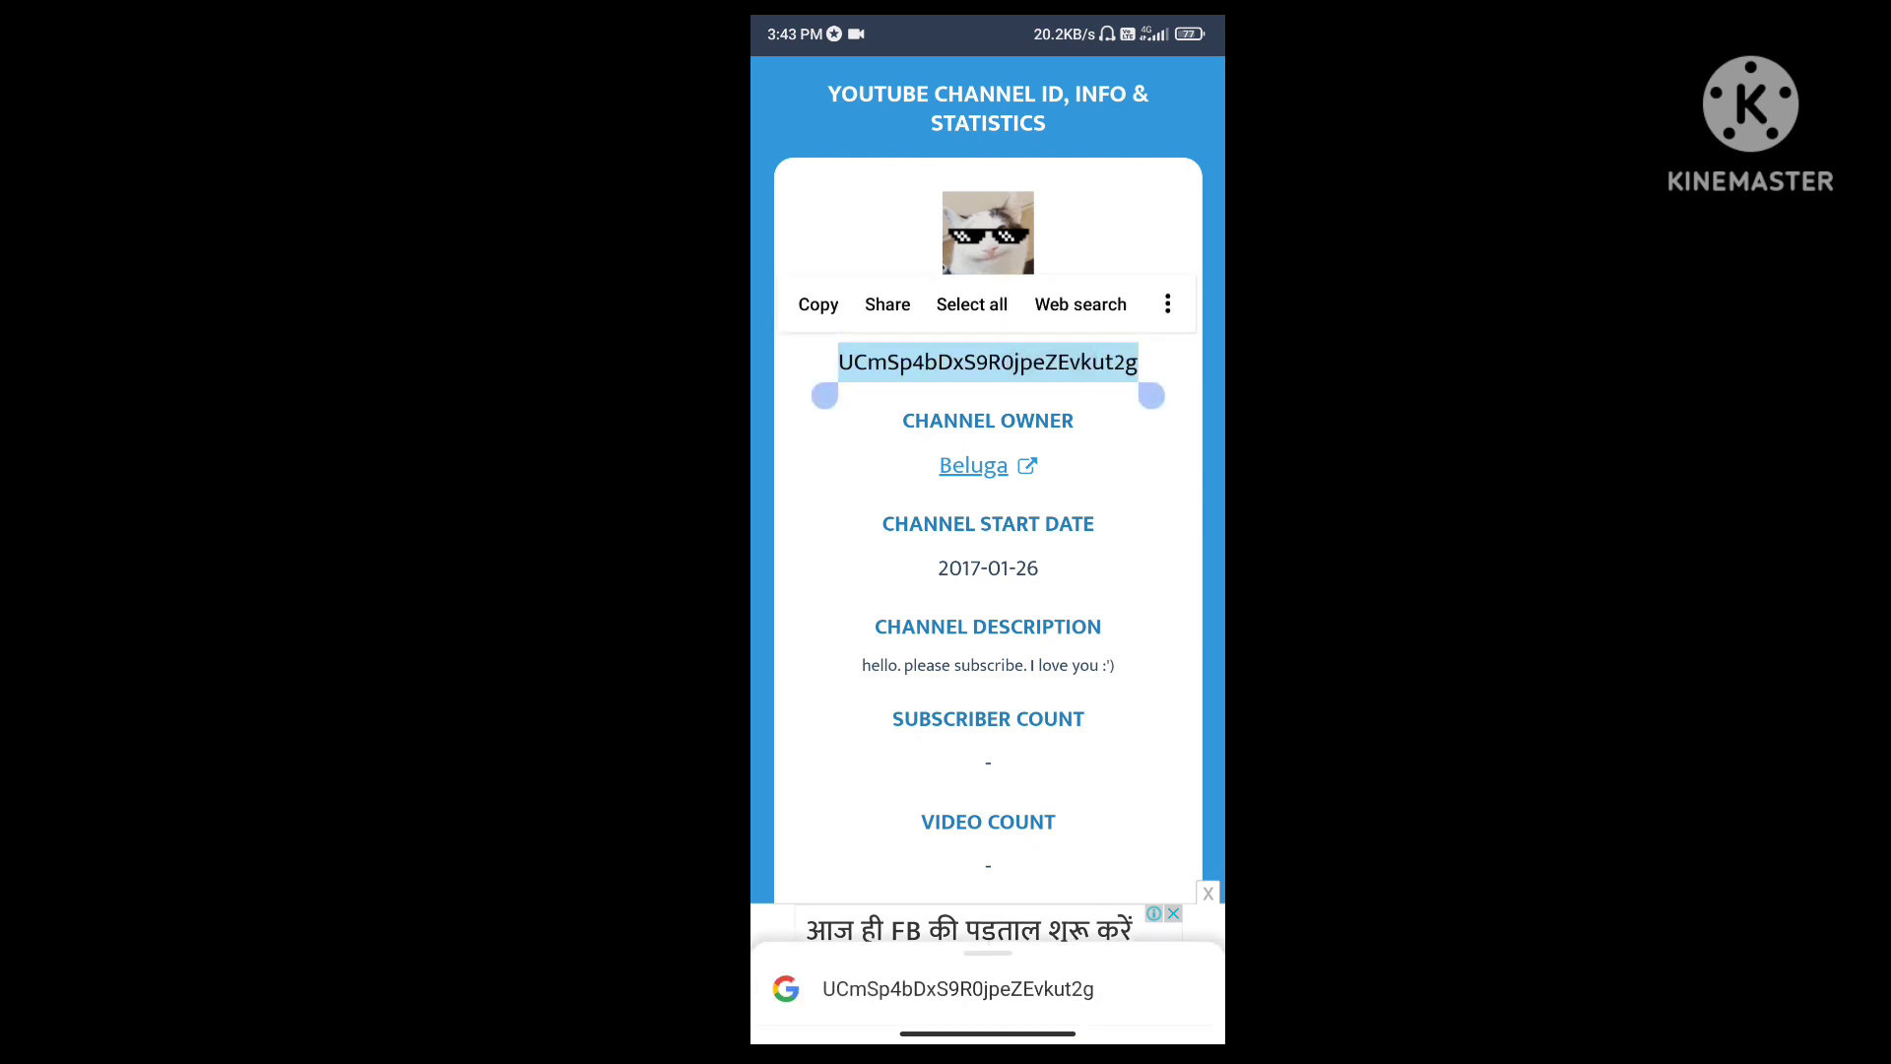
left_click(817, 304)
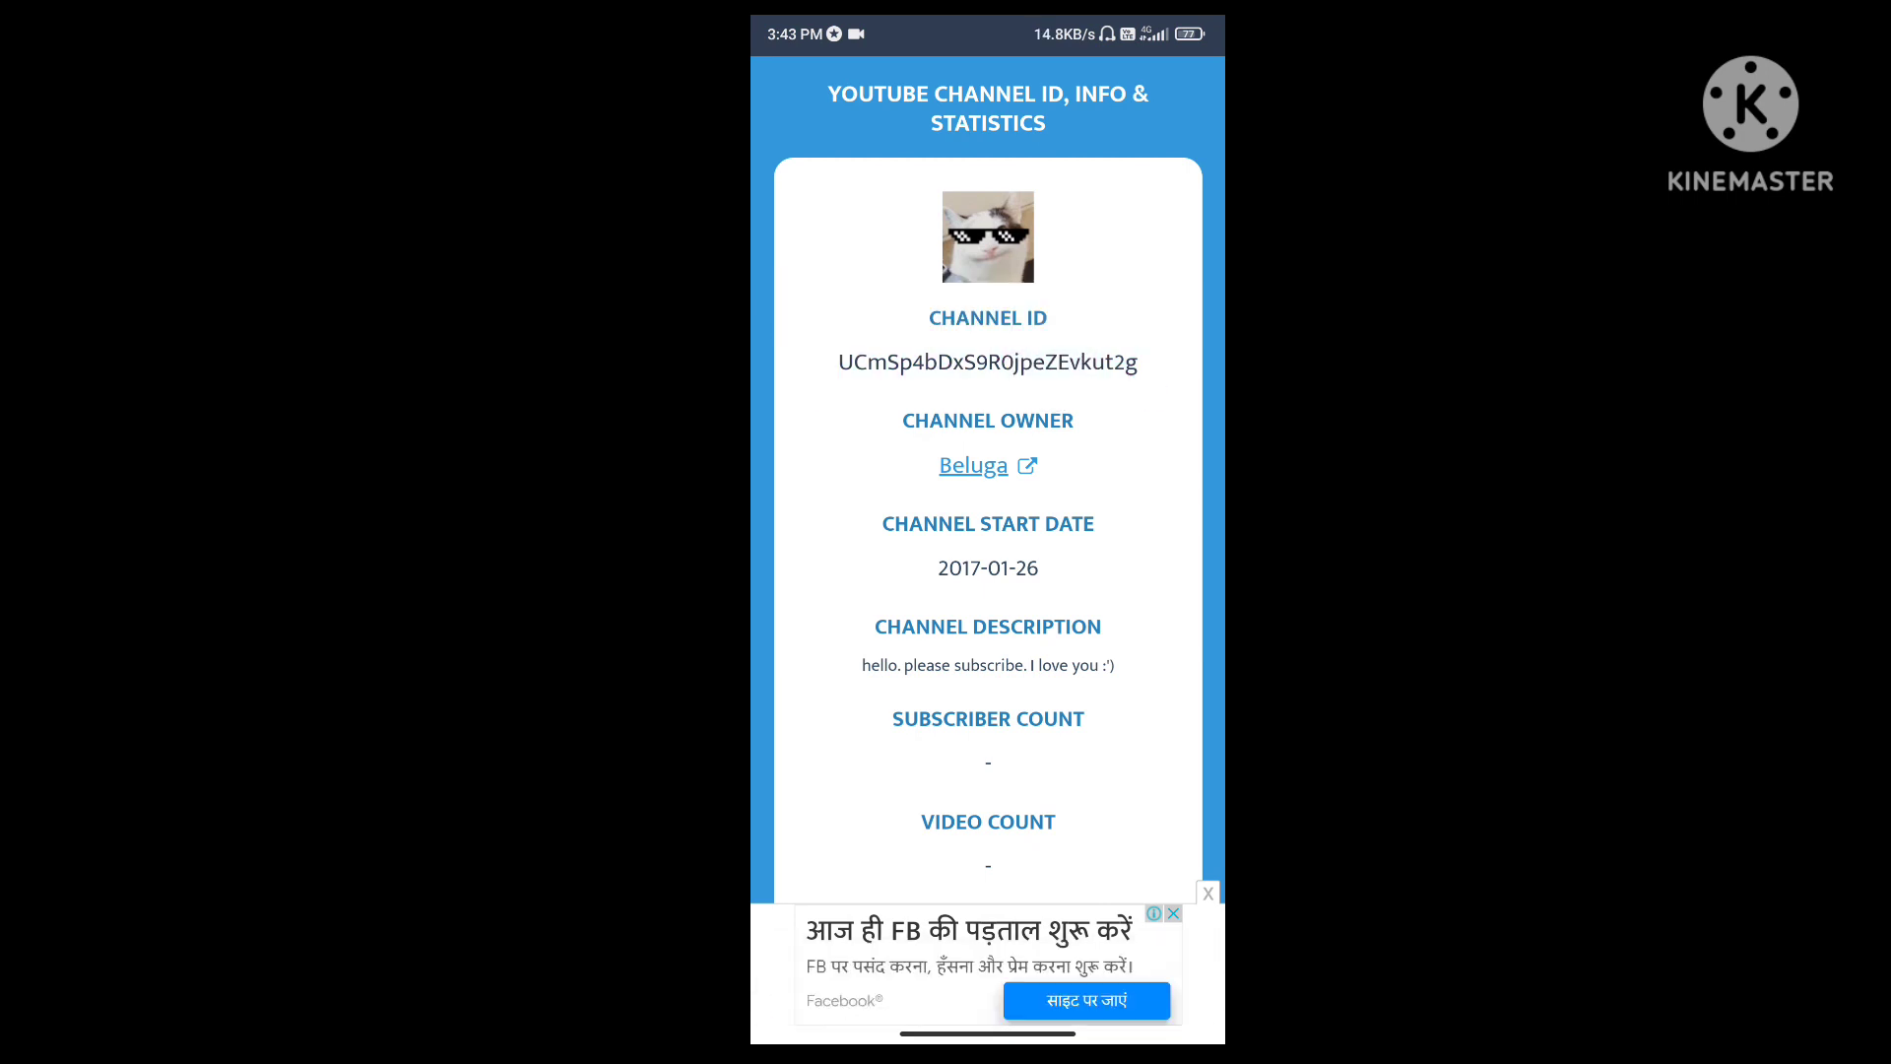
left_click_drag(1064, 1020, 1098, 751)
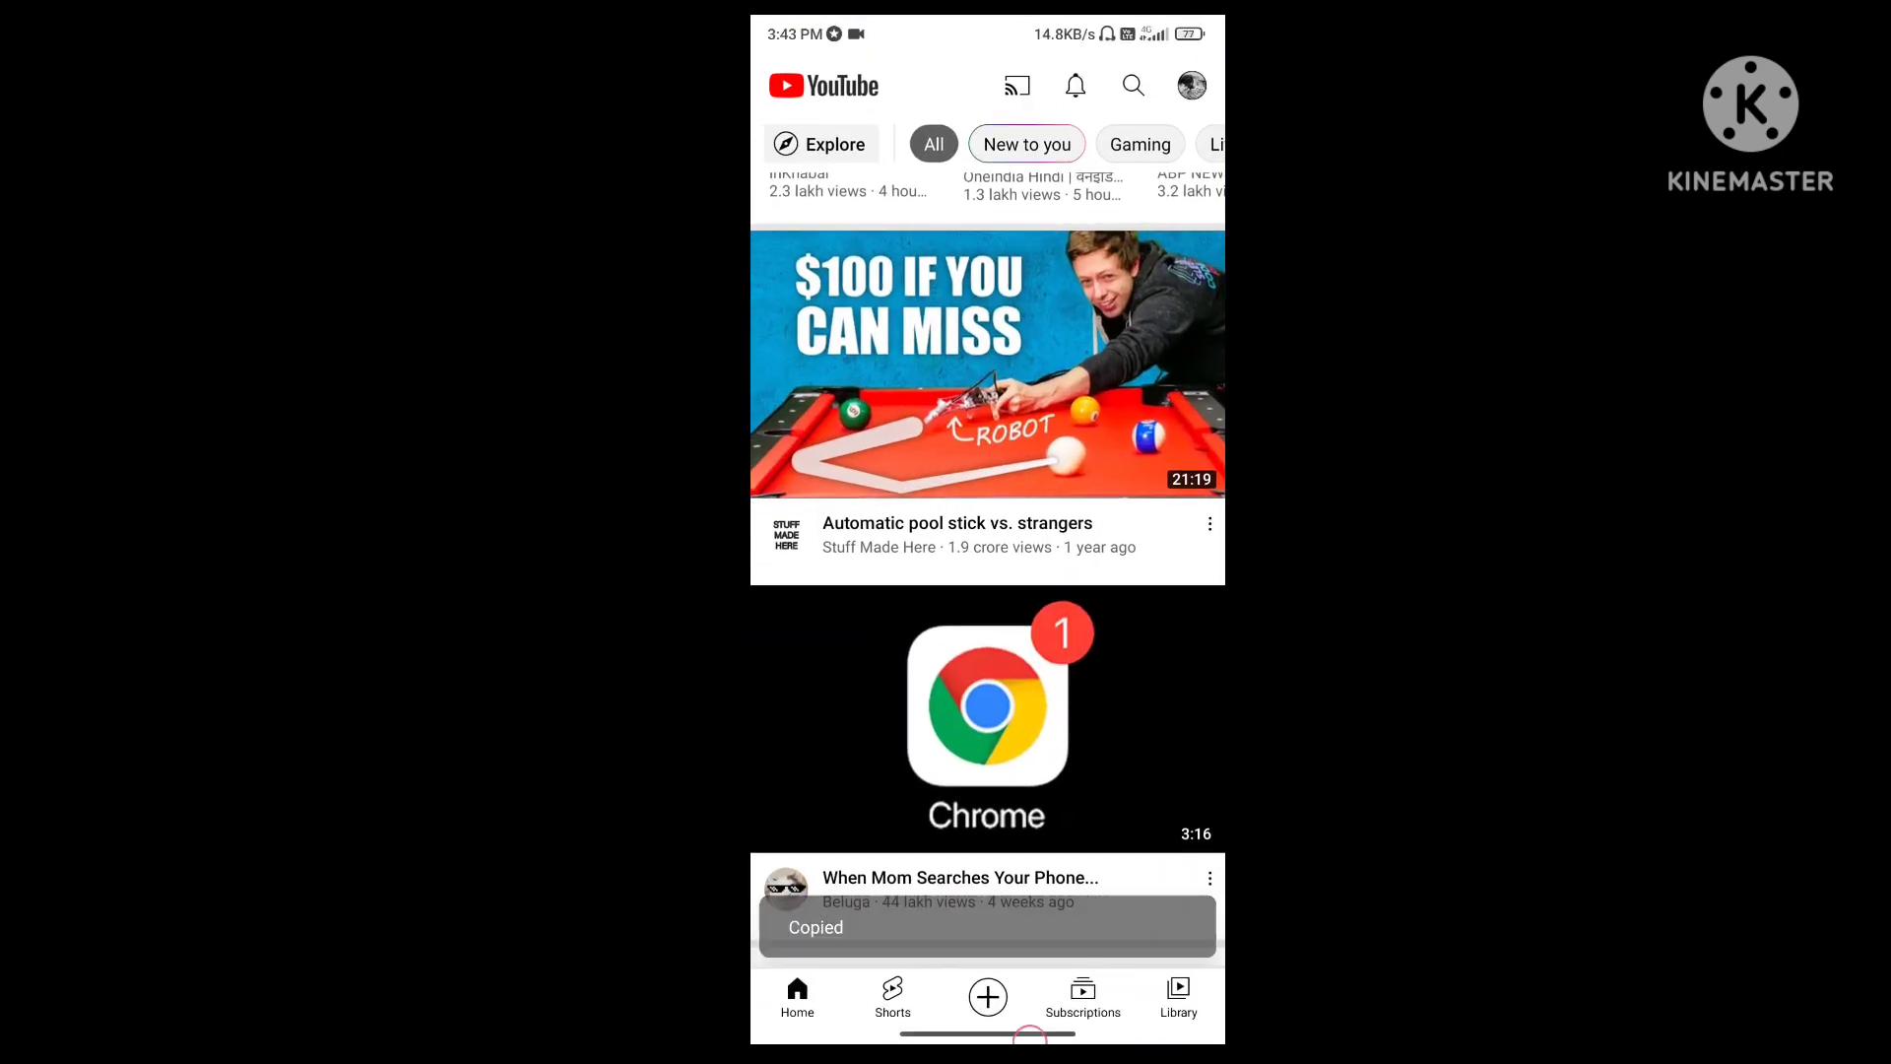
Step: Paste UCmSp4bDxS9R0jpeZEvkut2g after '?youtubelive track' in Discord and select the whole draft
left_click_drag(987, 1034, 1022, 847)
left_click(873, 975)
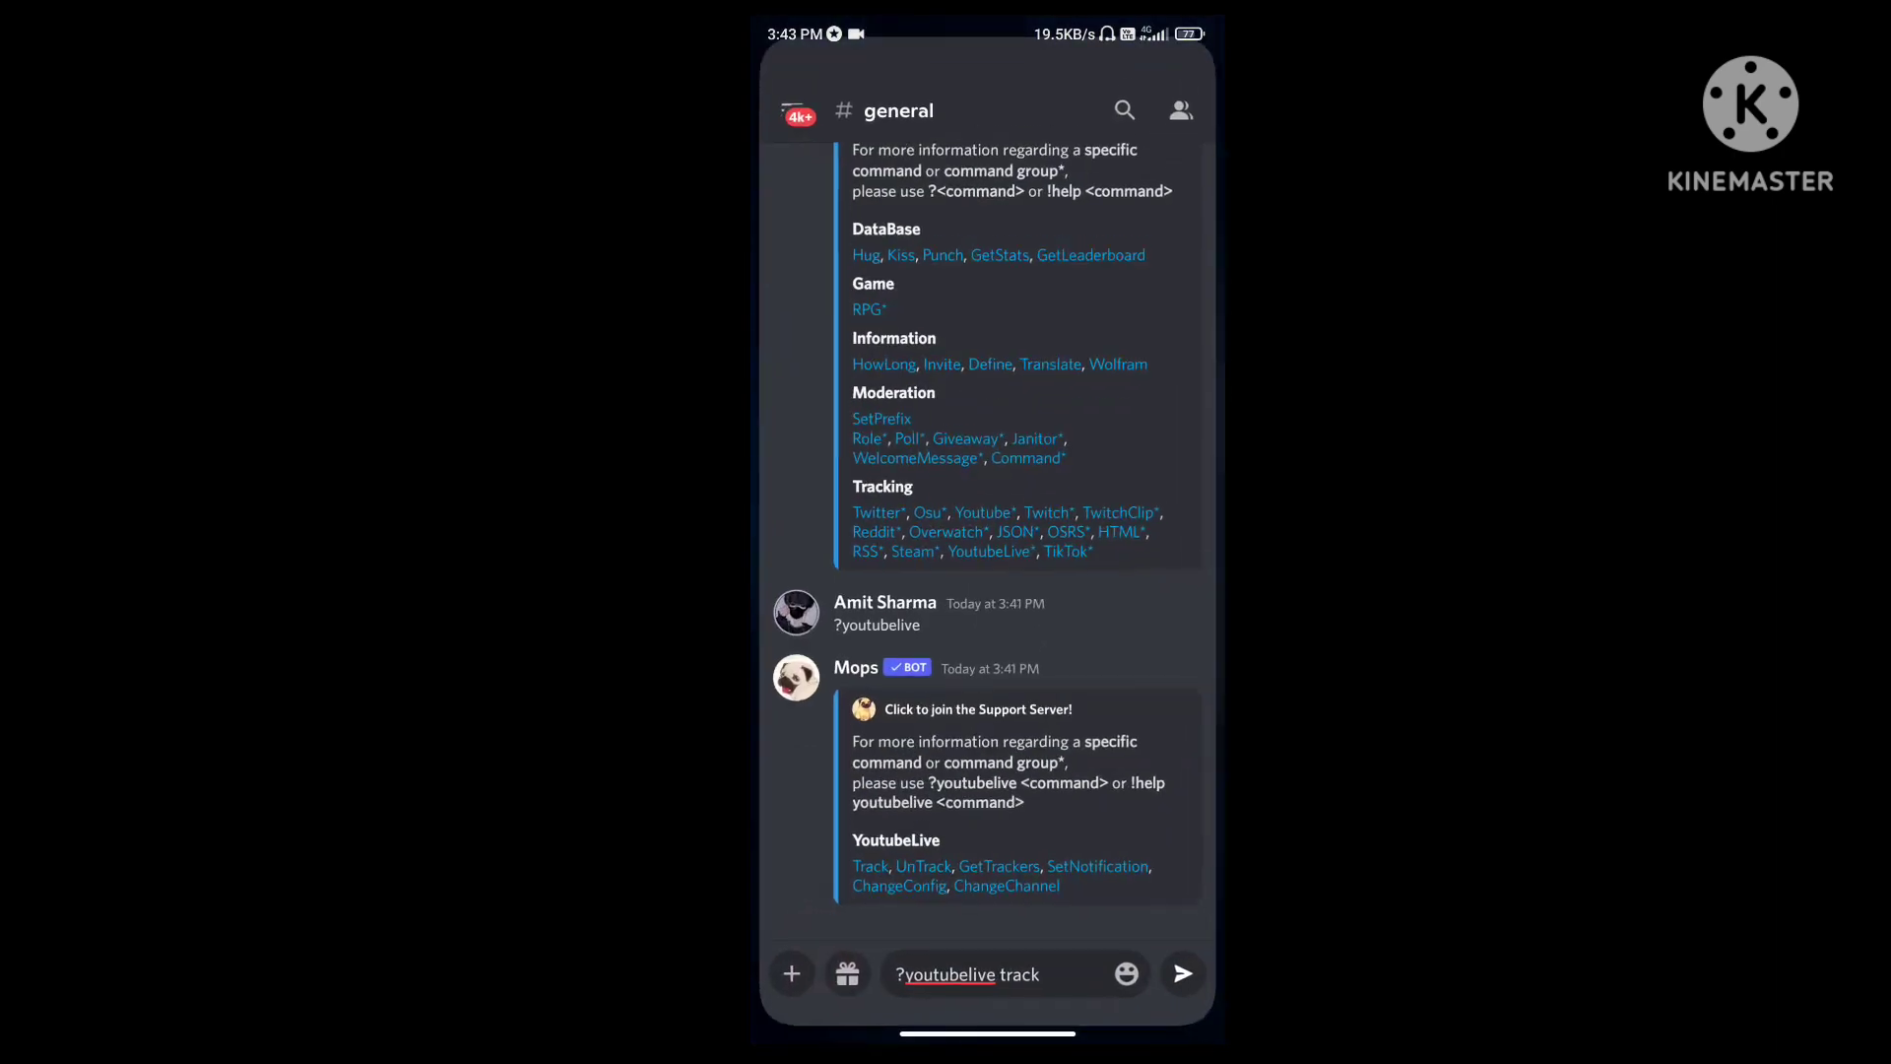
left_click(1055, 991)
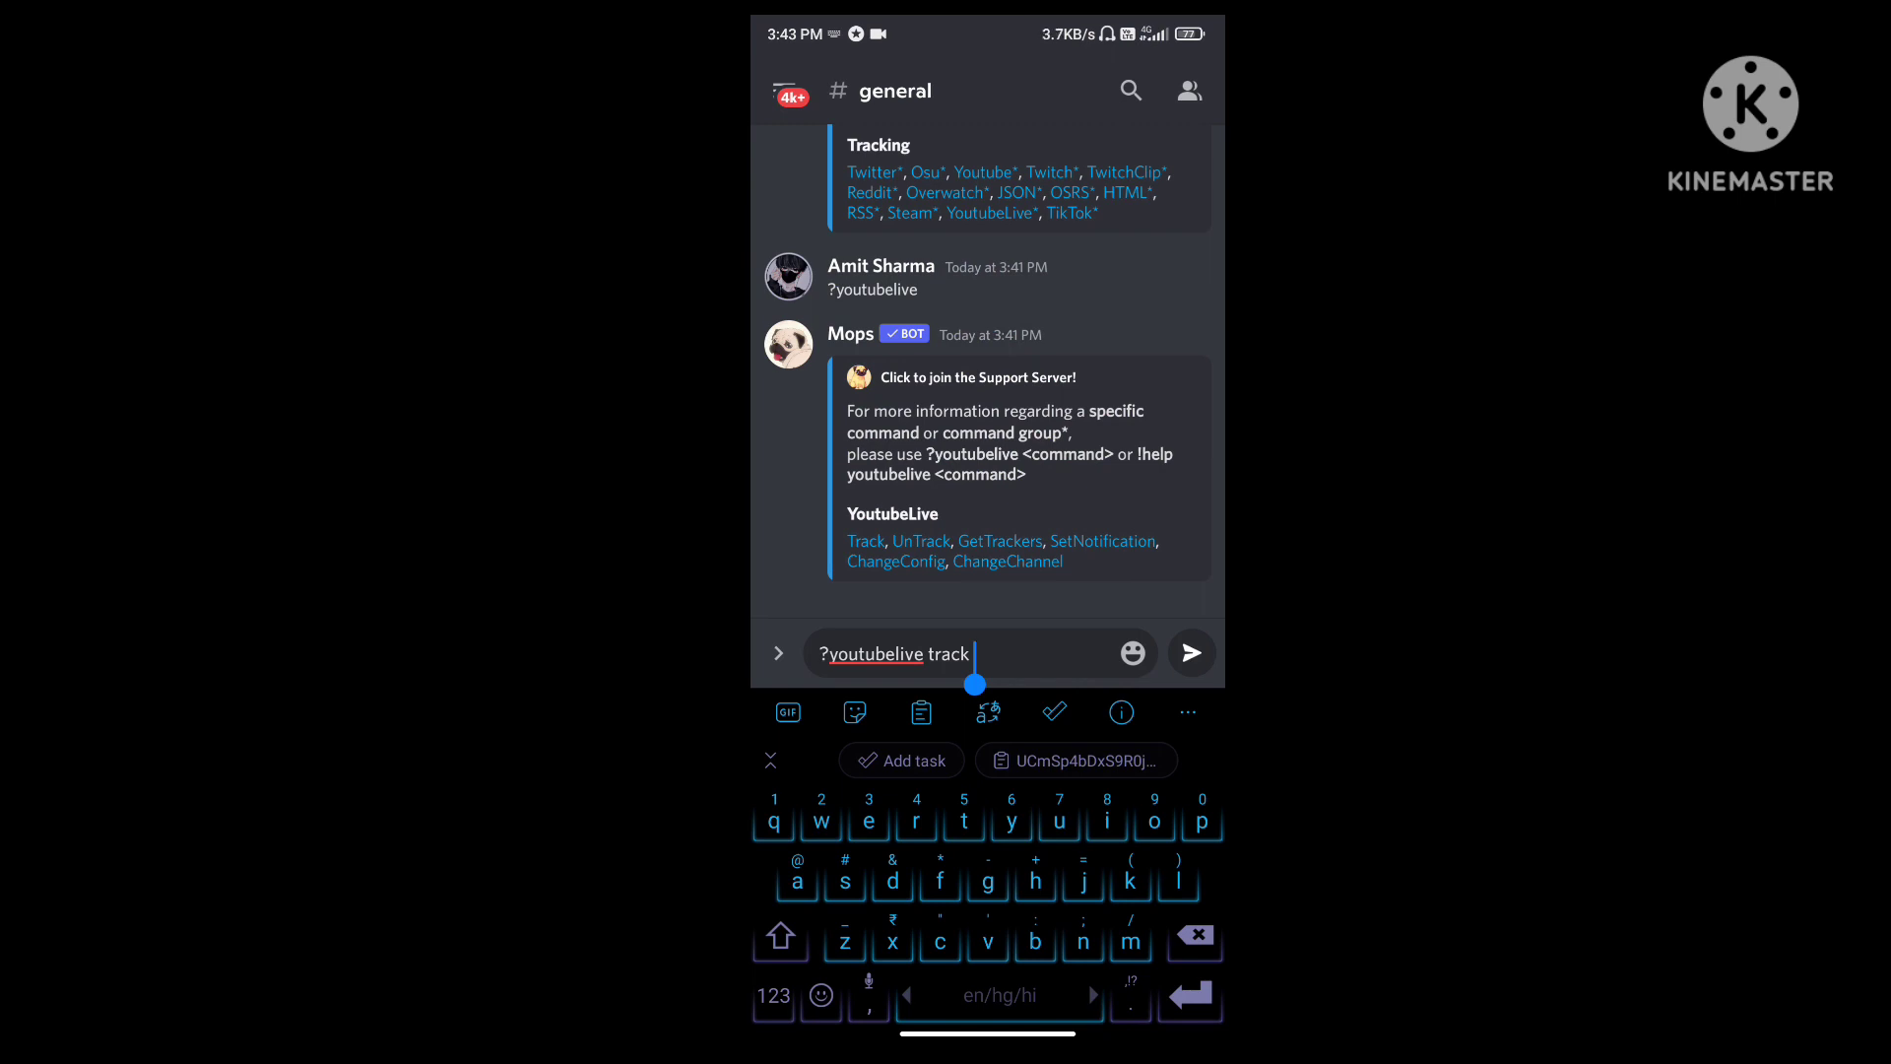
left_click(1085, 760)
left_click(1005, 657)
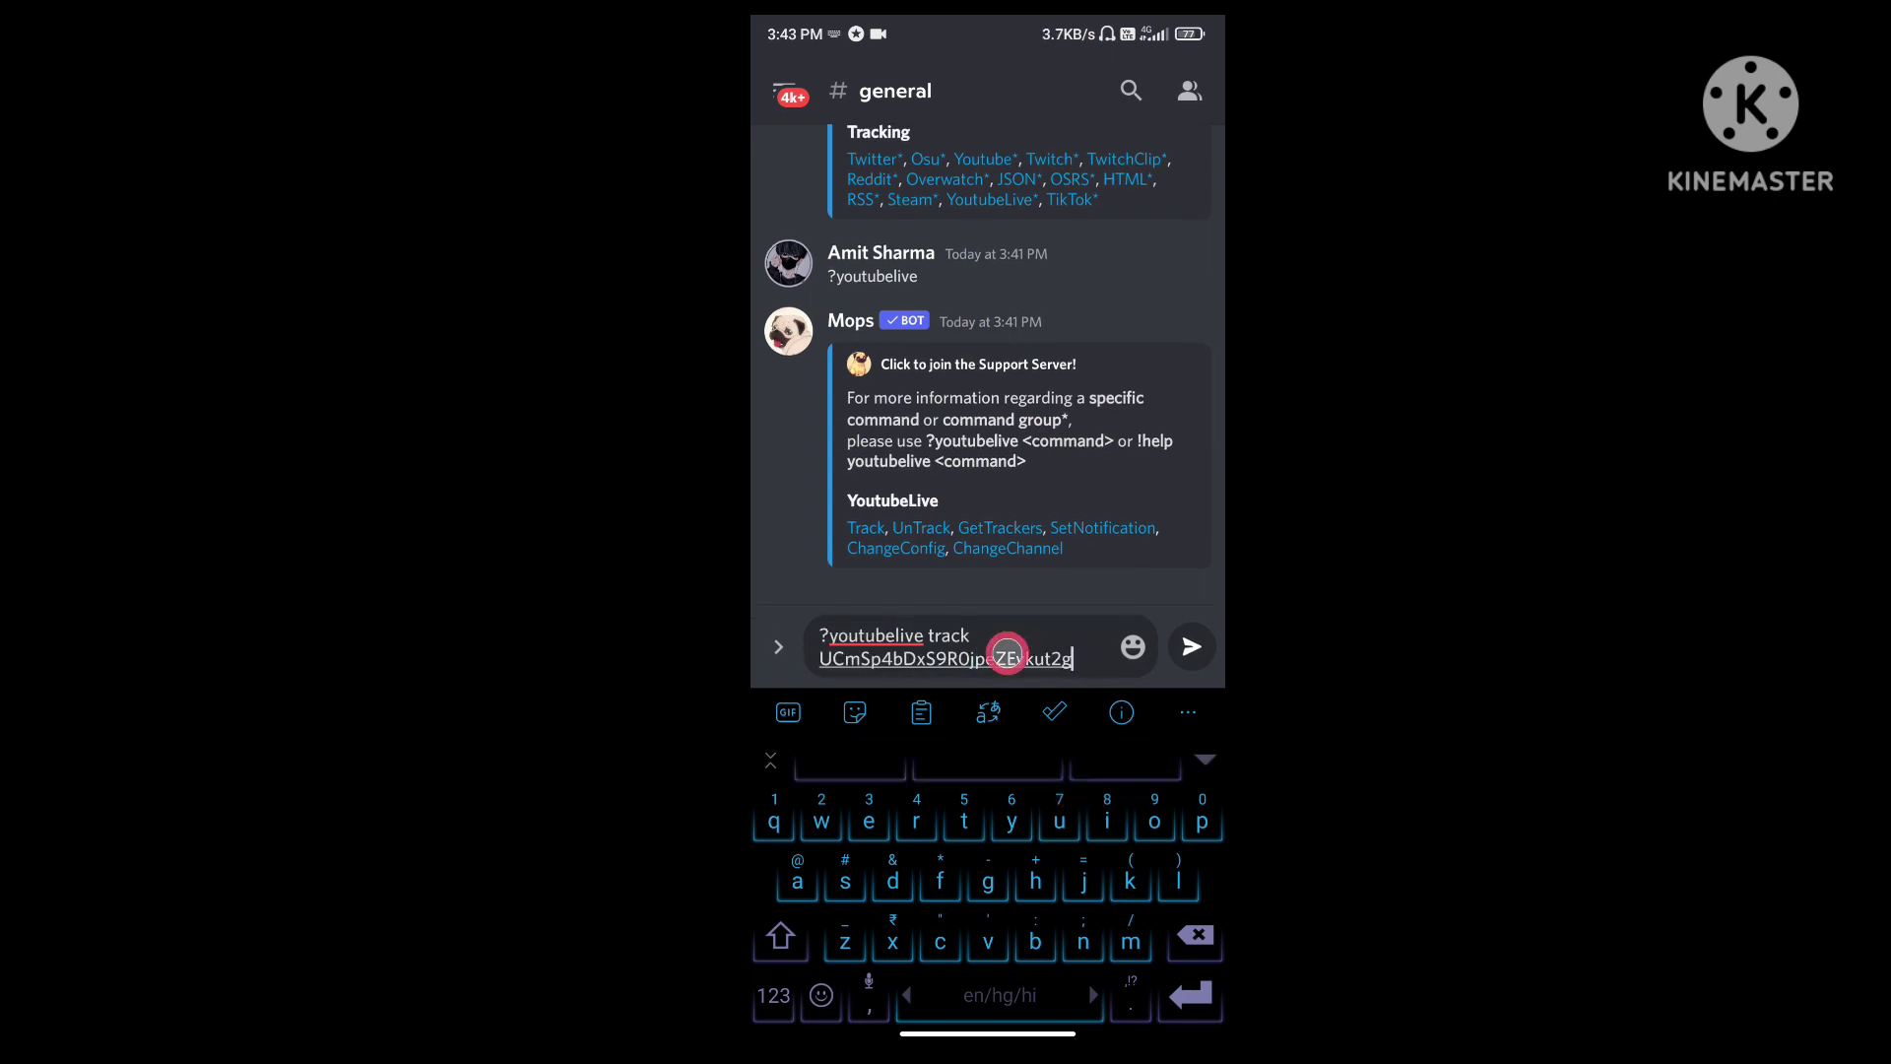
left_click(1009, 689)
left_click(907, 578)
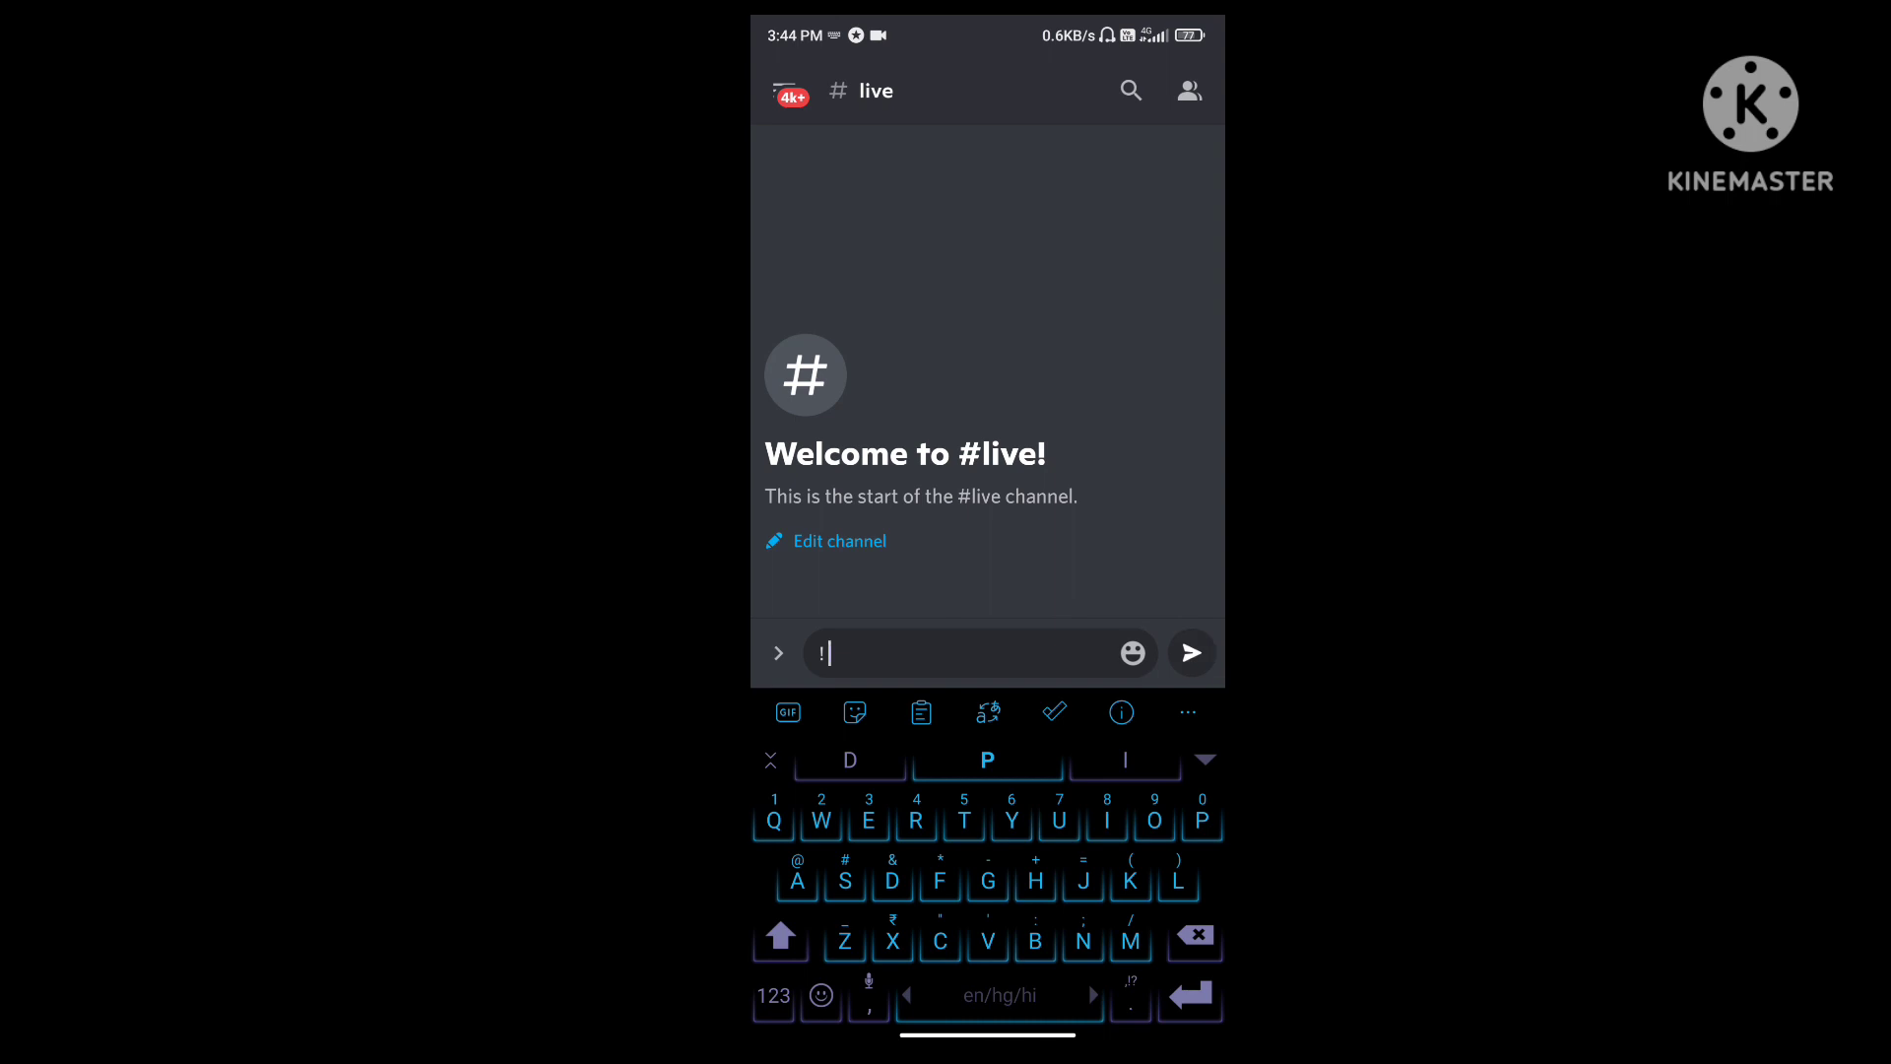
type("yo")
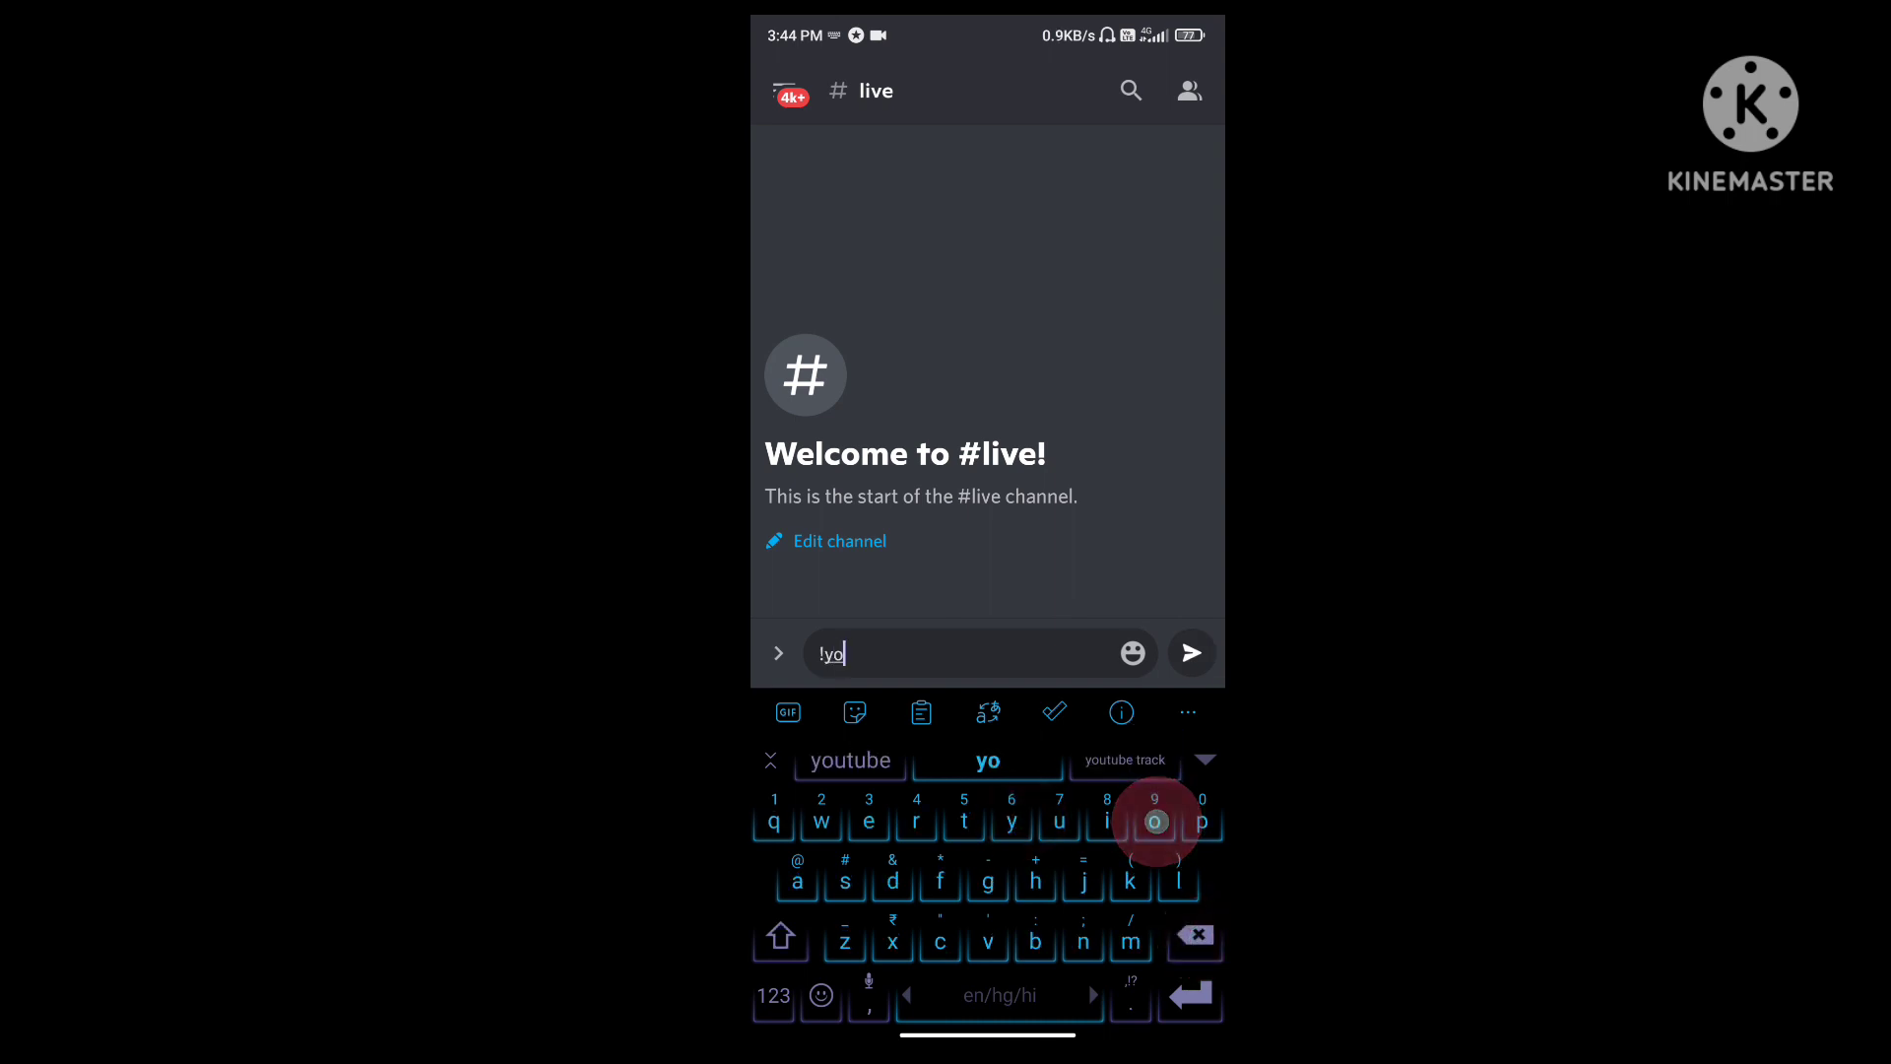
type("u")
Step: Post '!youtubelive track' with the Beluga ID in #live; Mops can't find the channel
left_click(1124, 759)
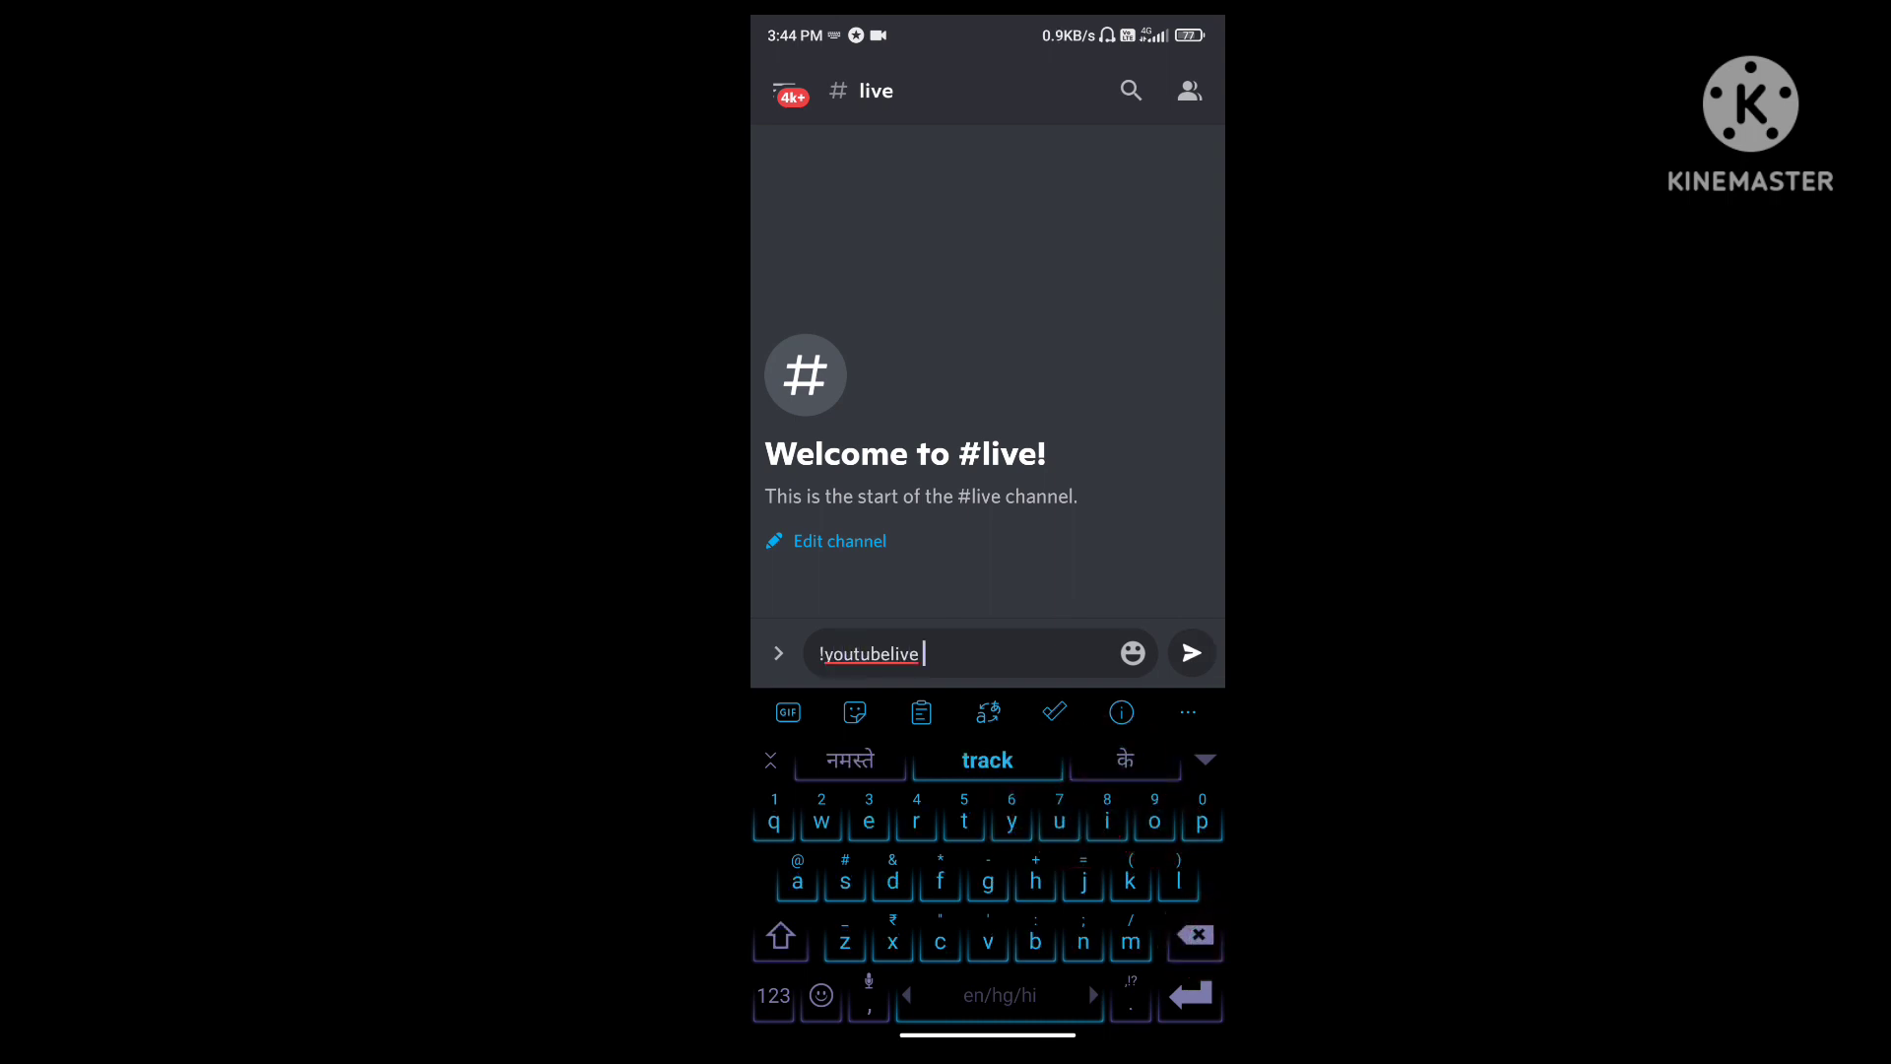
left_click(988, 760)
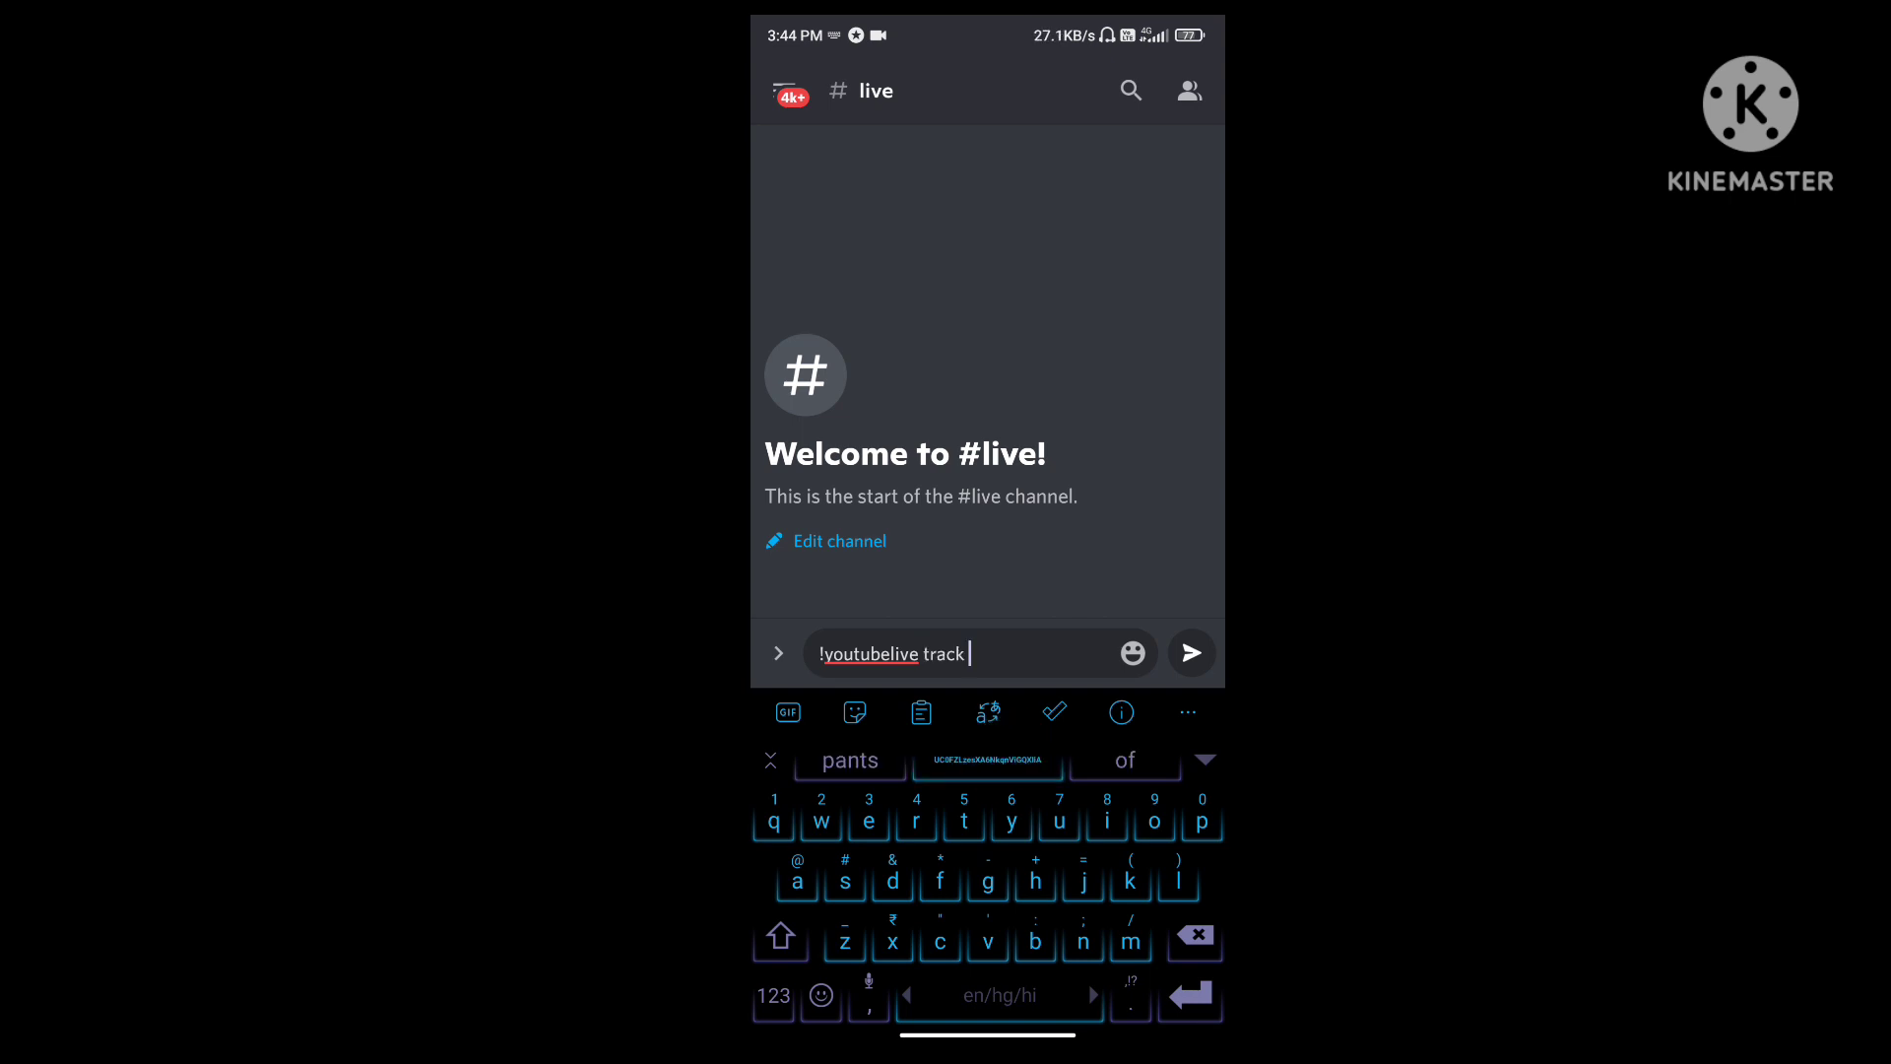
left_click(921, 712)
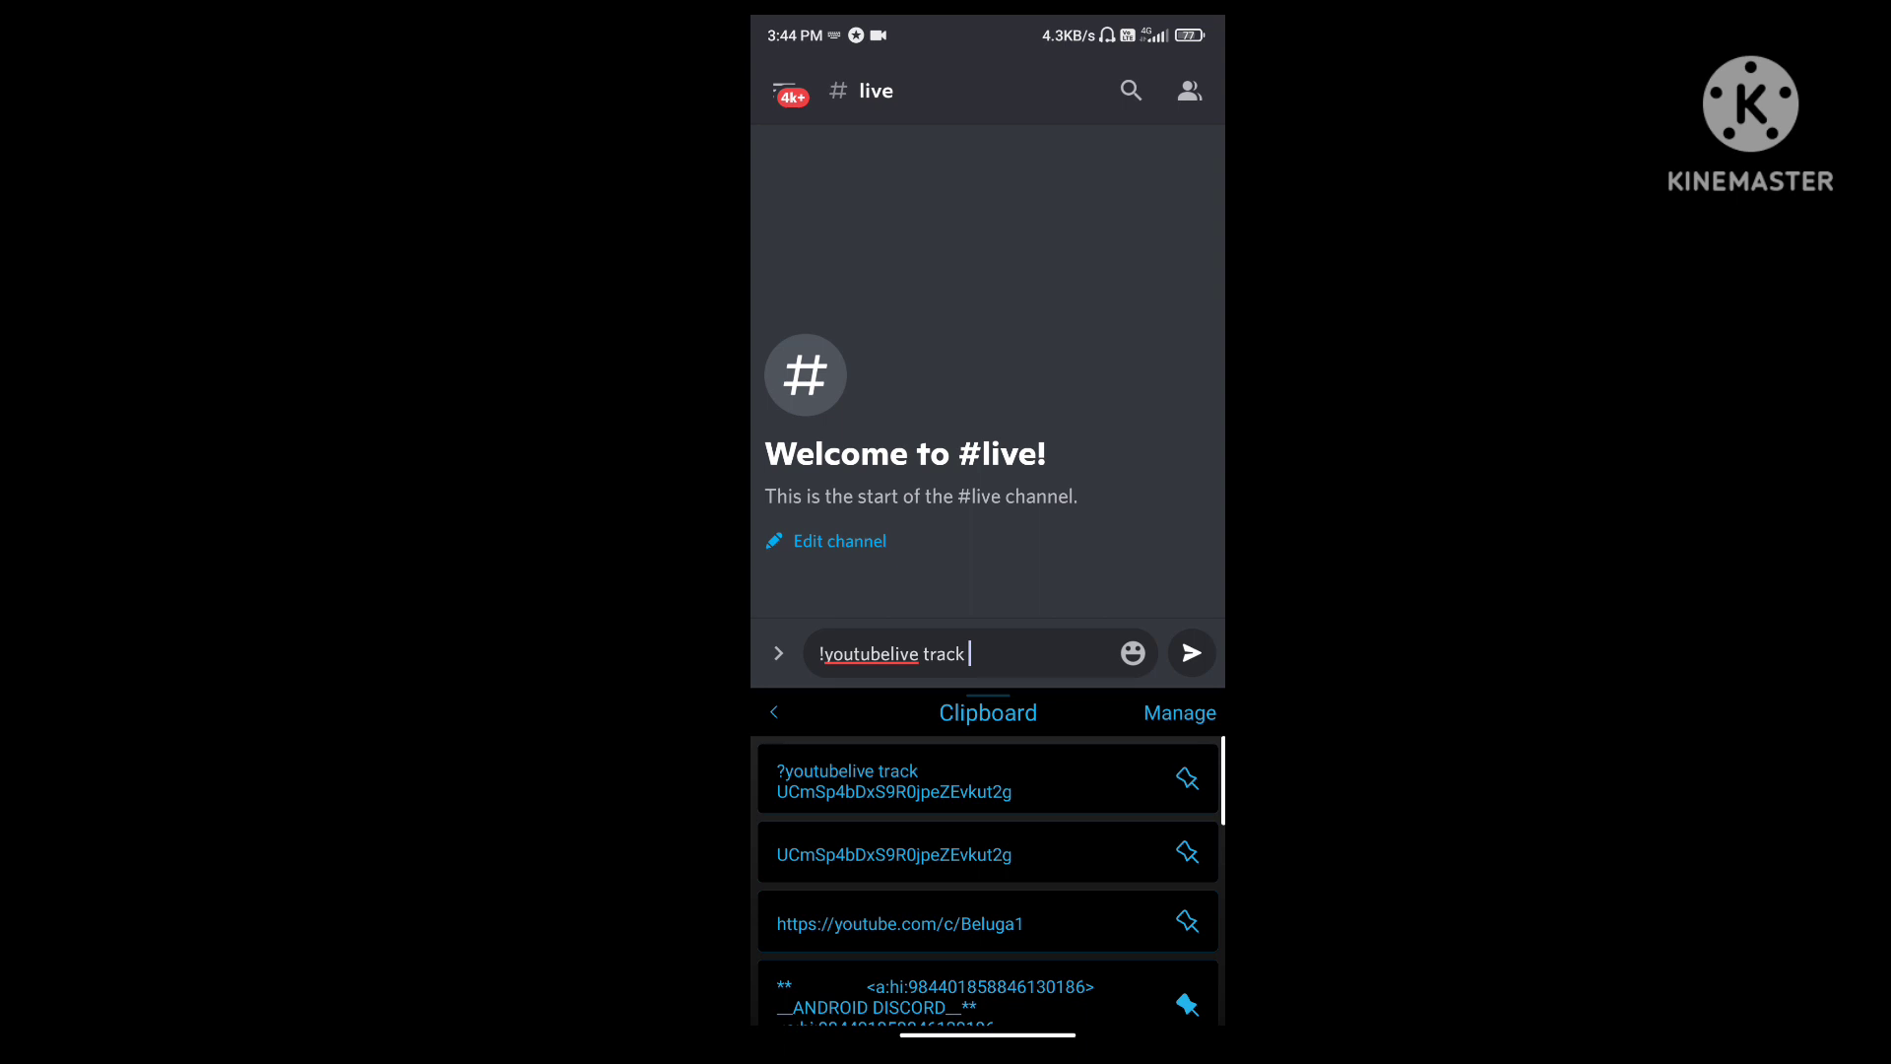
left_click(1007, 851)
left_click(773, 712)
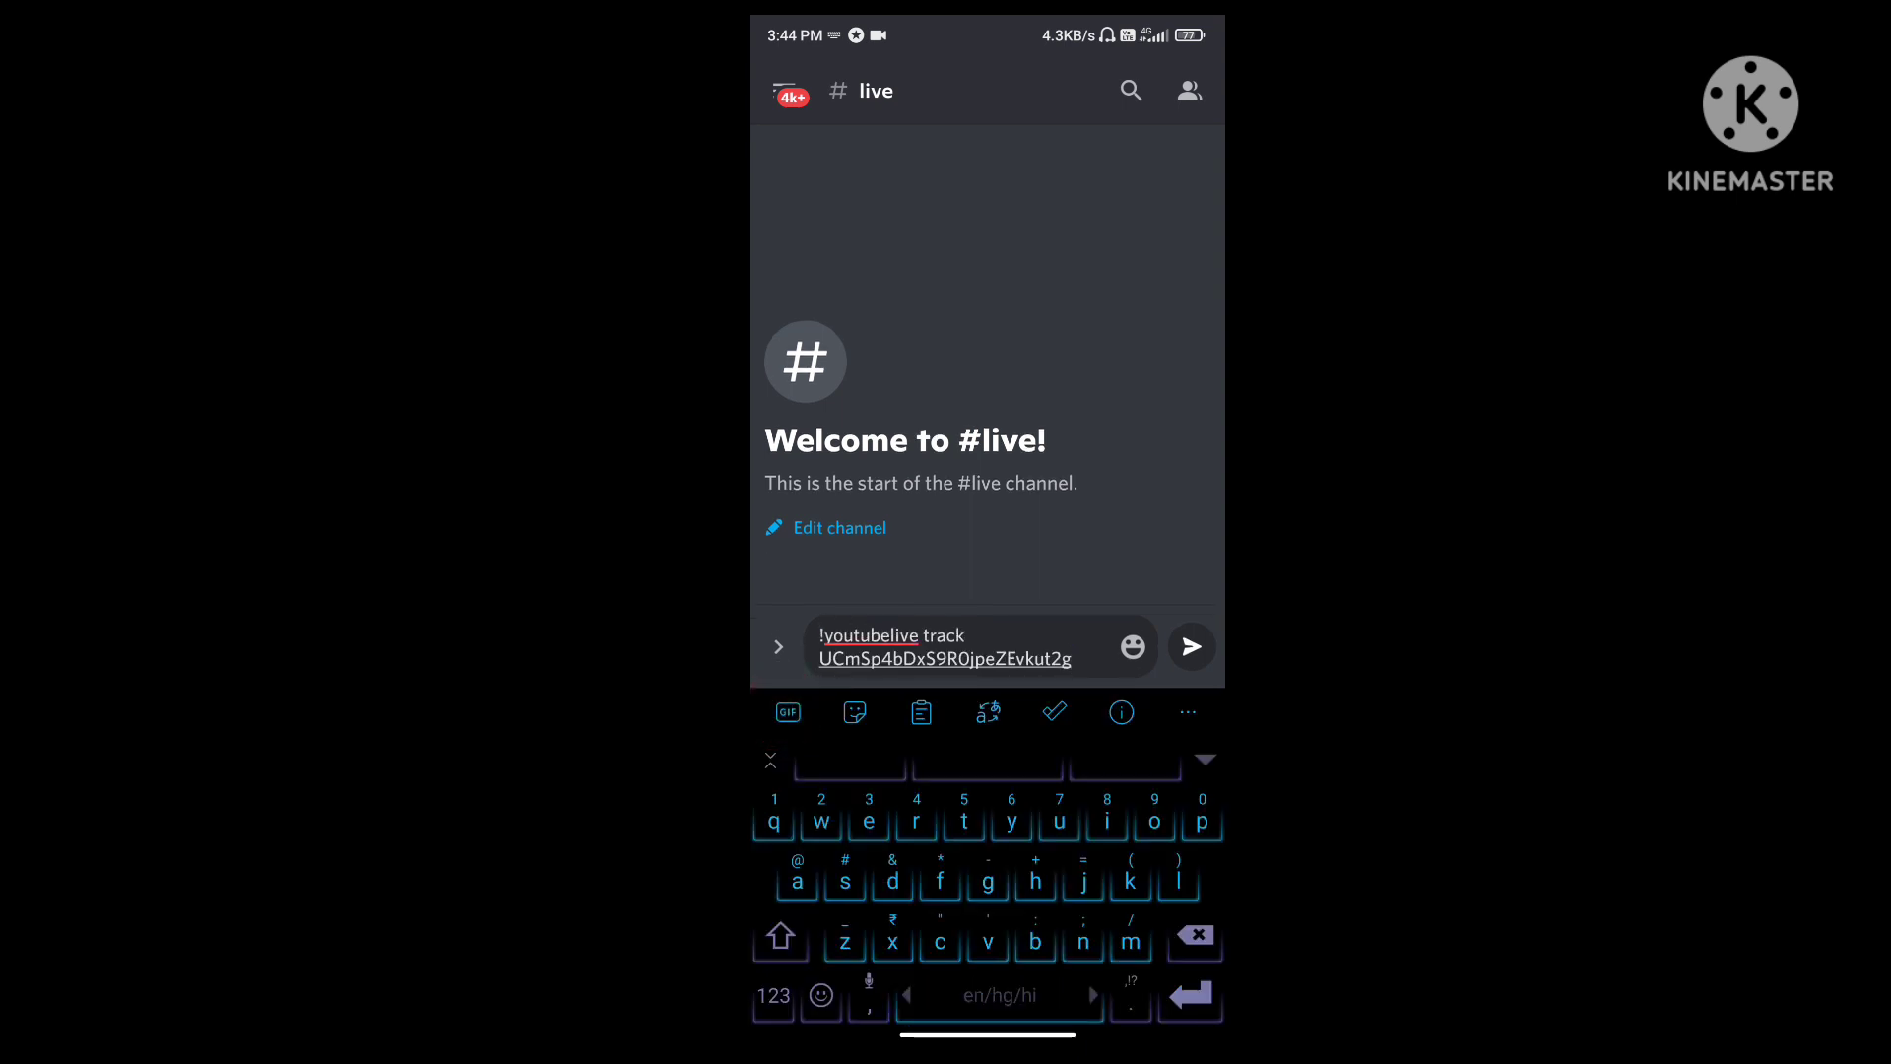
left_click(1191, 646)
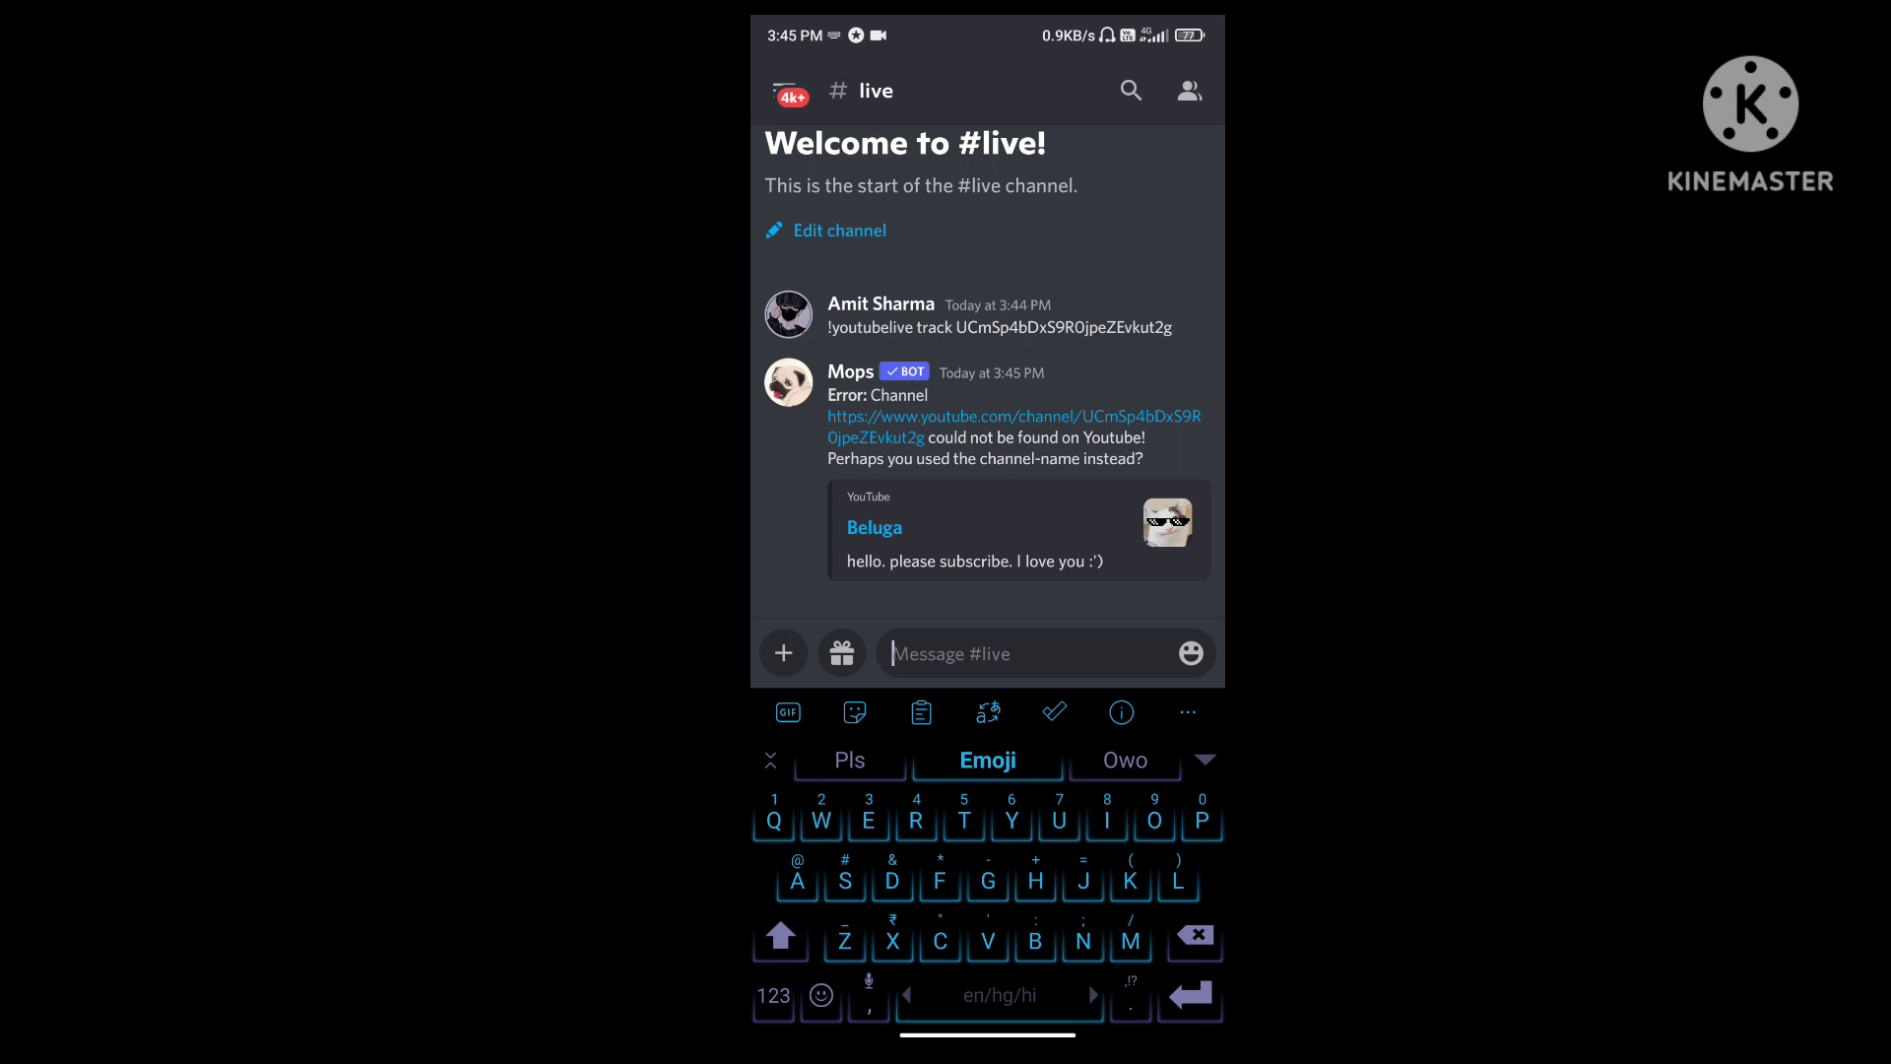
left_click(849, 374)
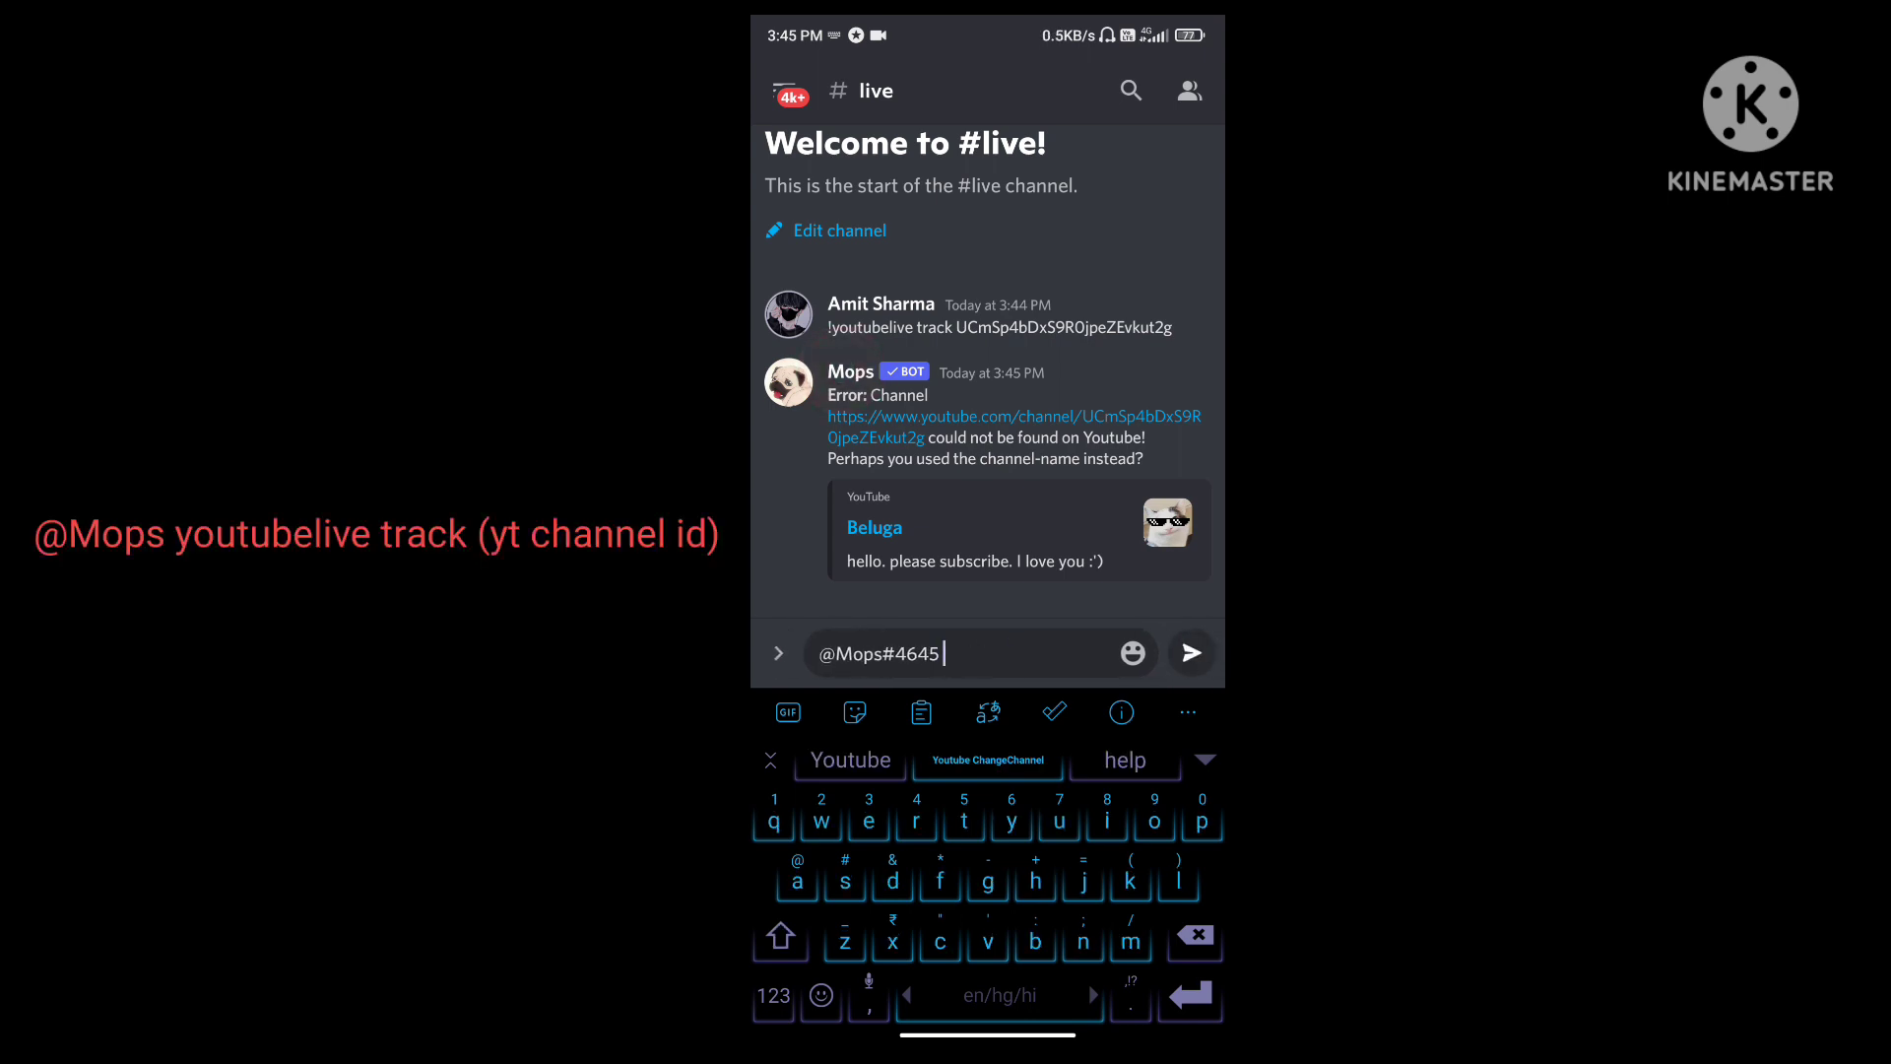
left_click(852, 760)
left_click(1194, 938)
left_click(851, 759)
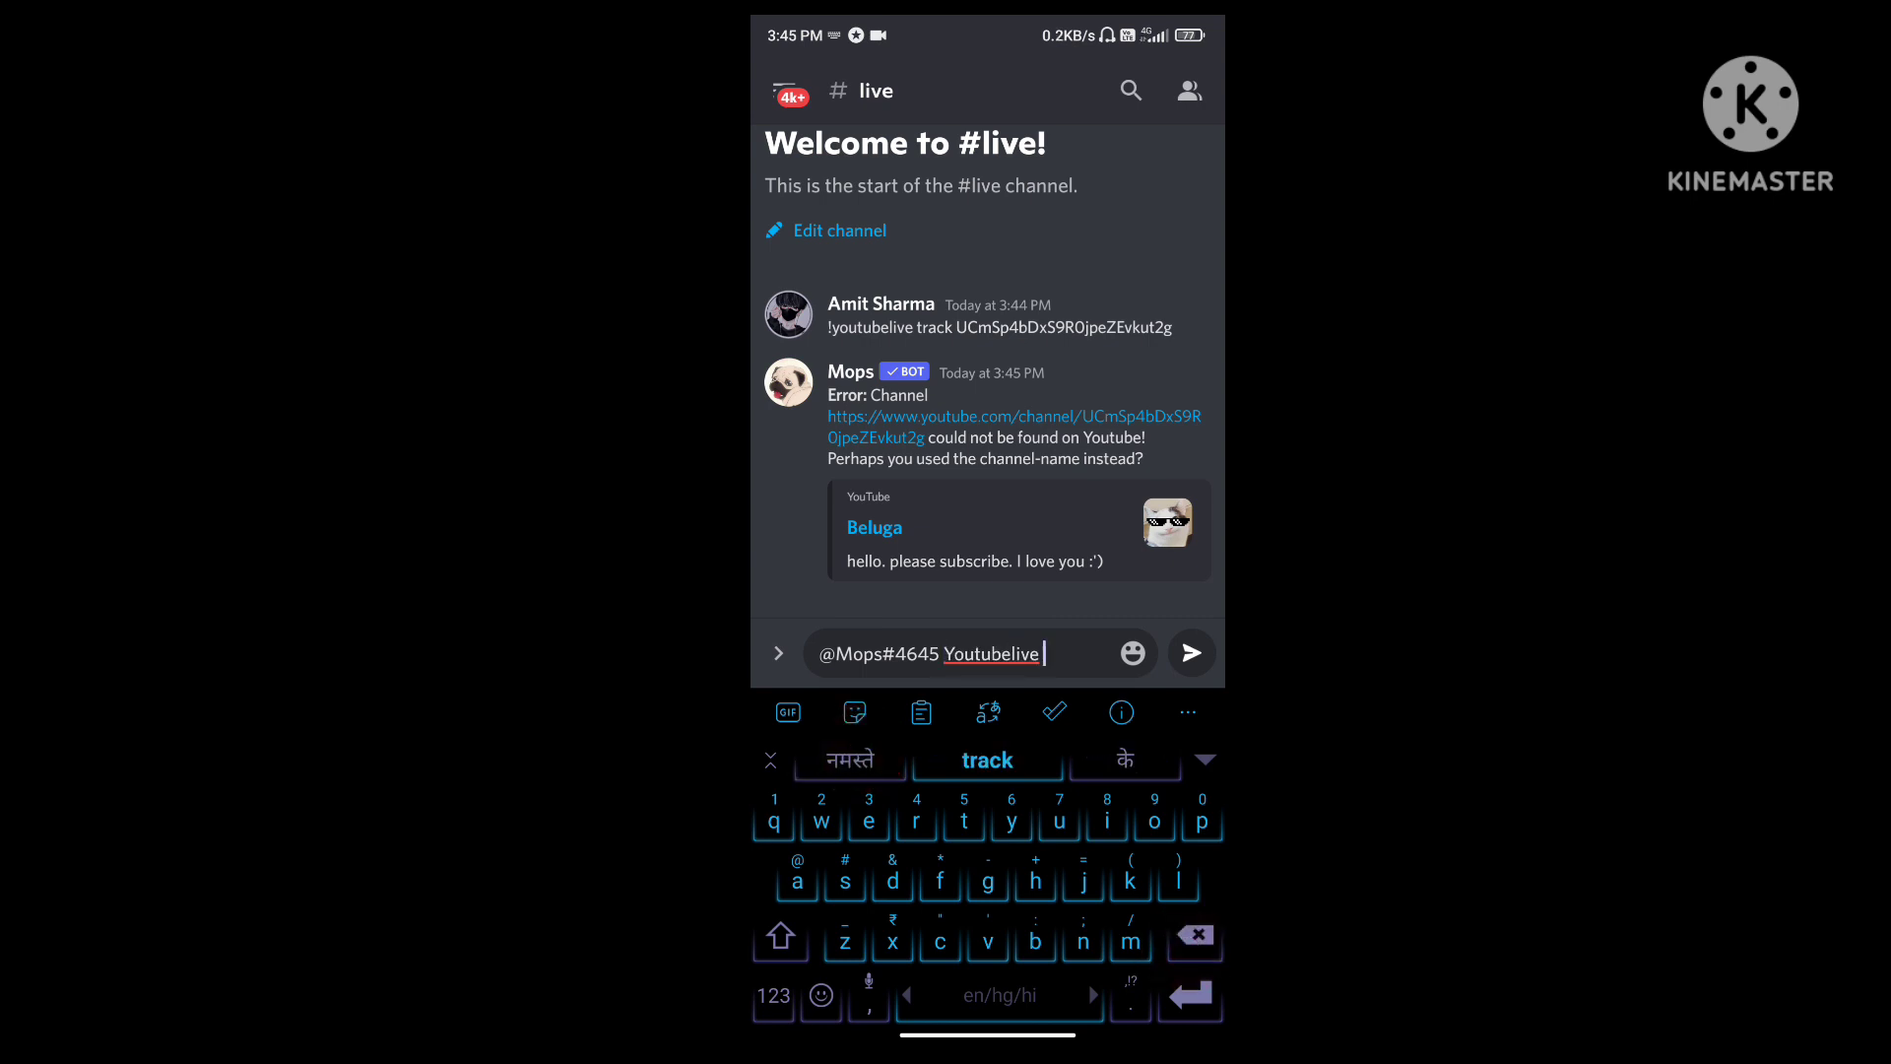
left_click(988, 760)
left_click(920, 712)
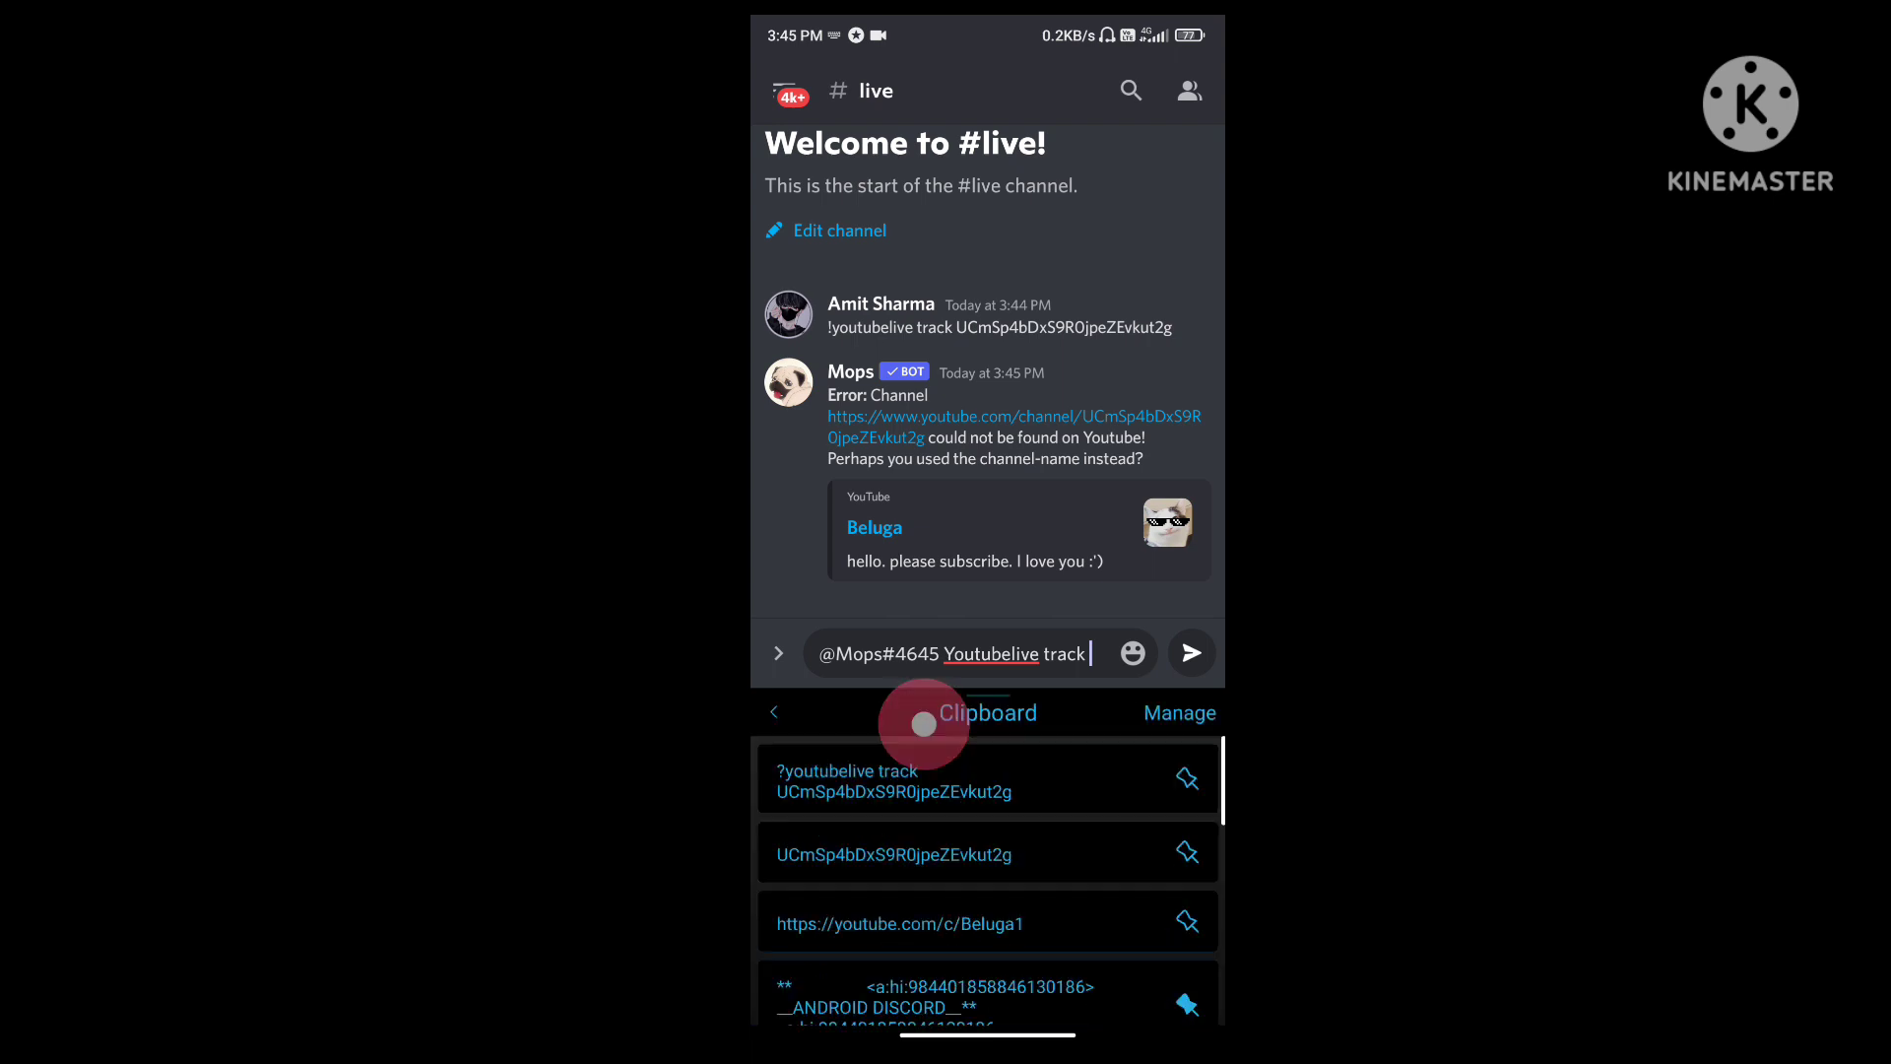
left_click(966, 853)
left_click(773, 711)
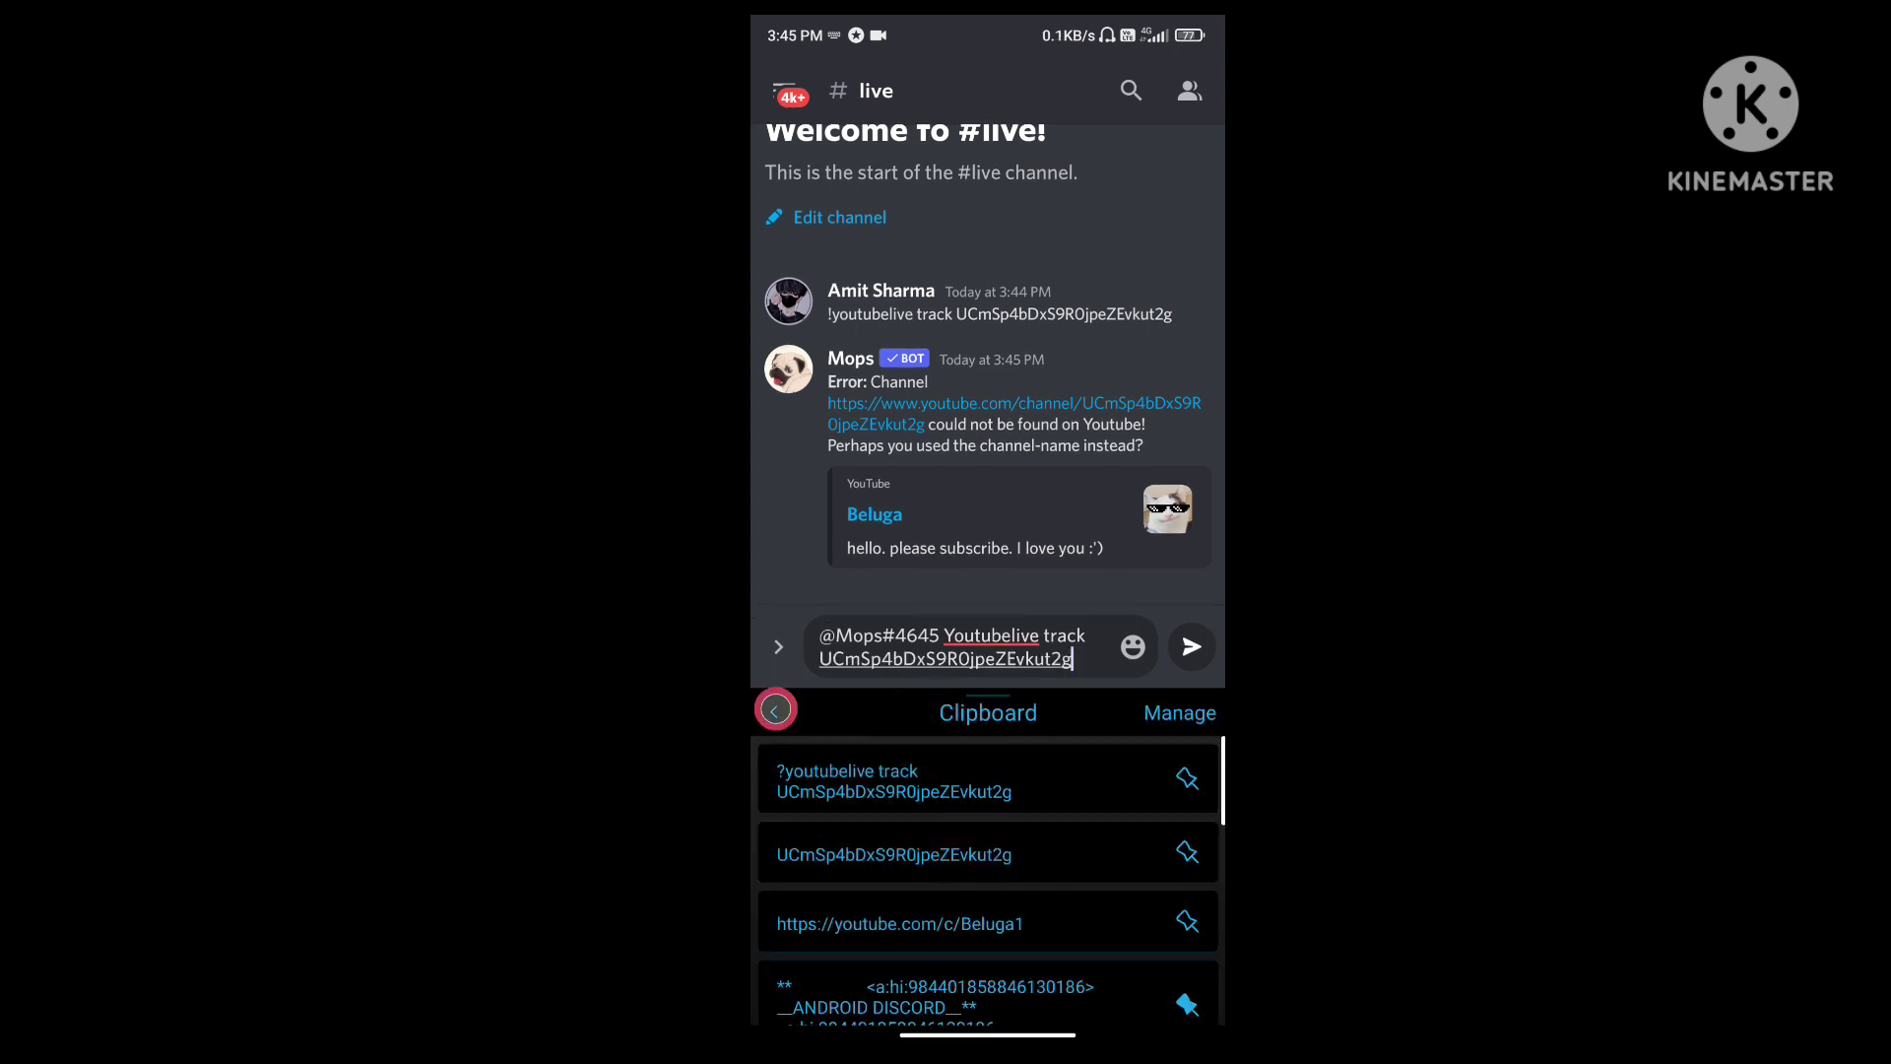
left_click(1192, 652)
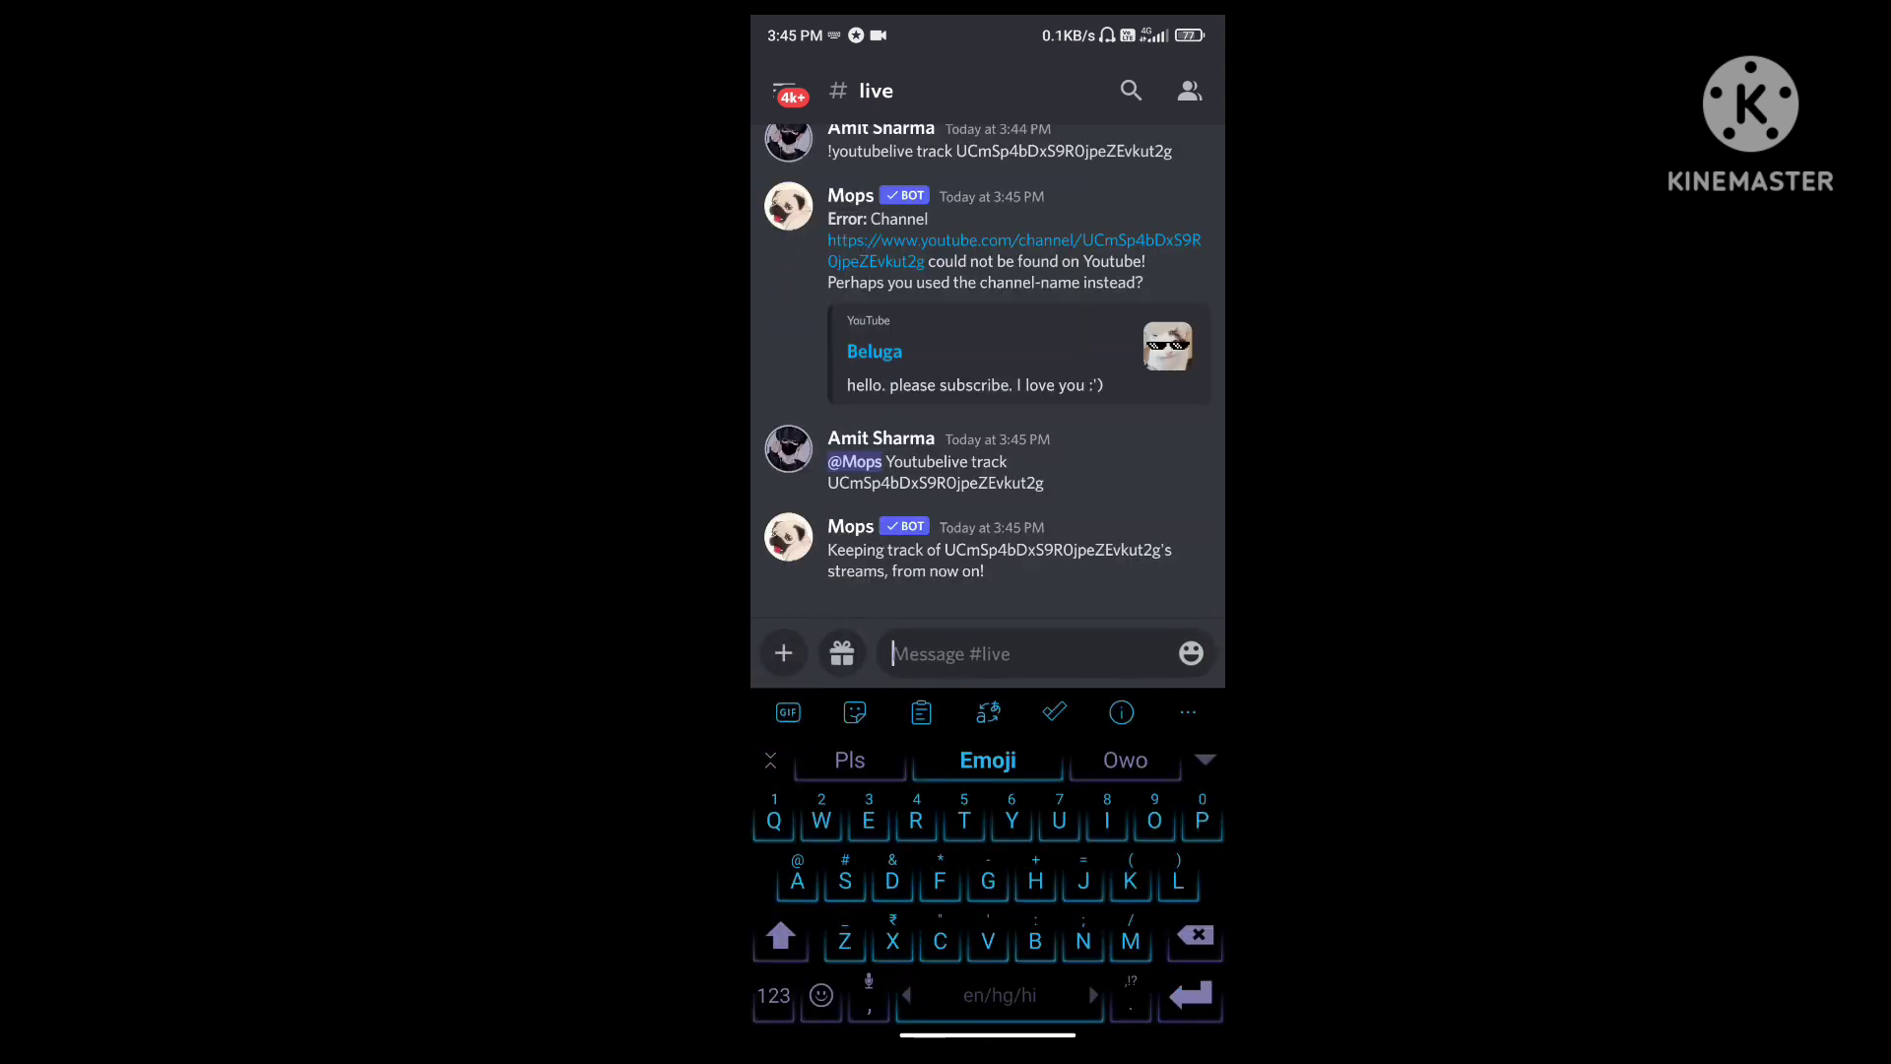